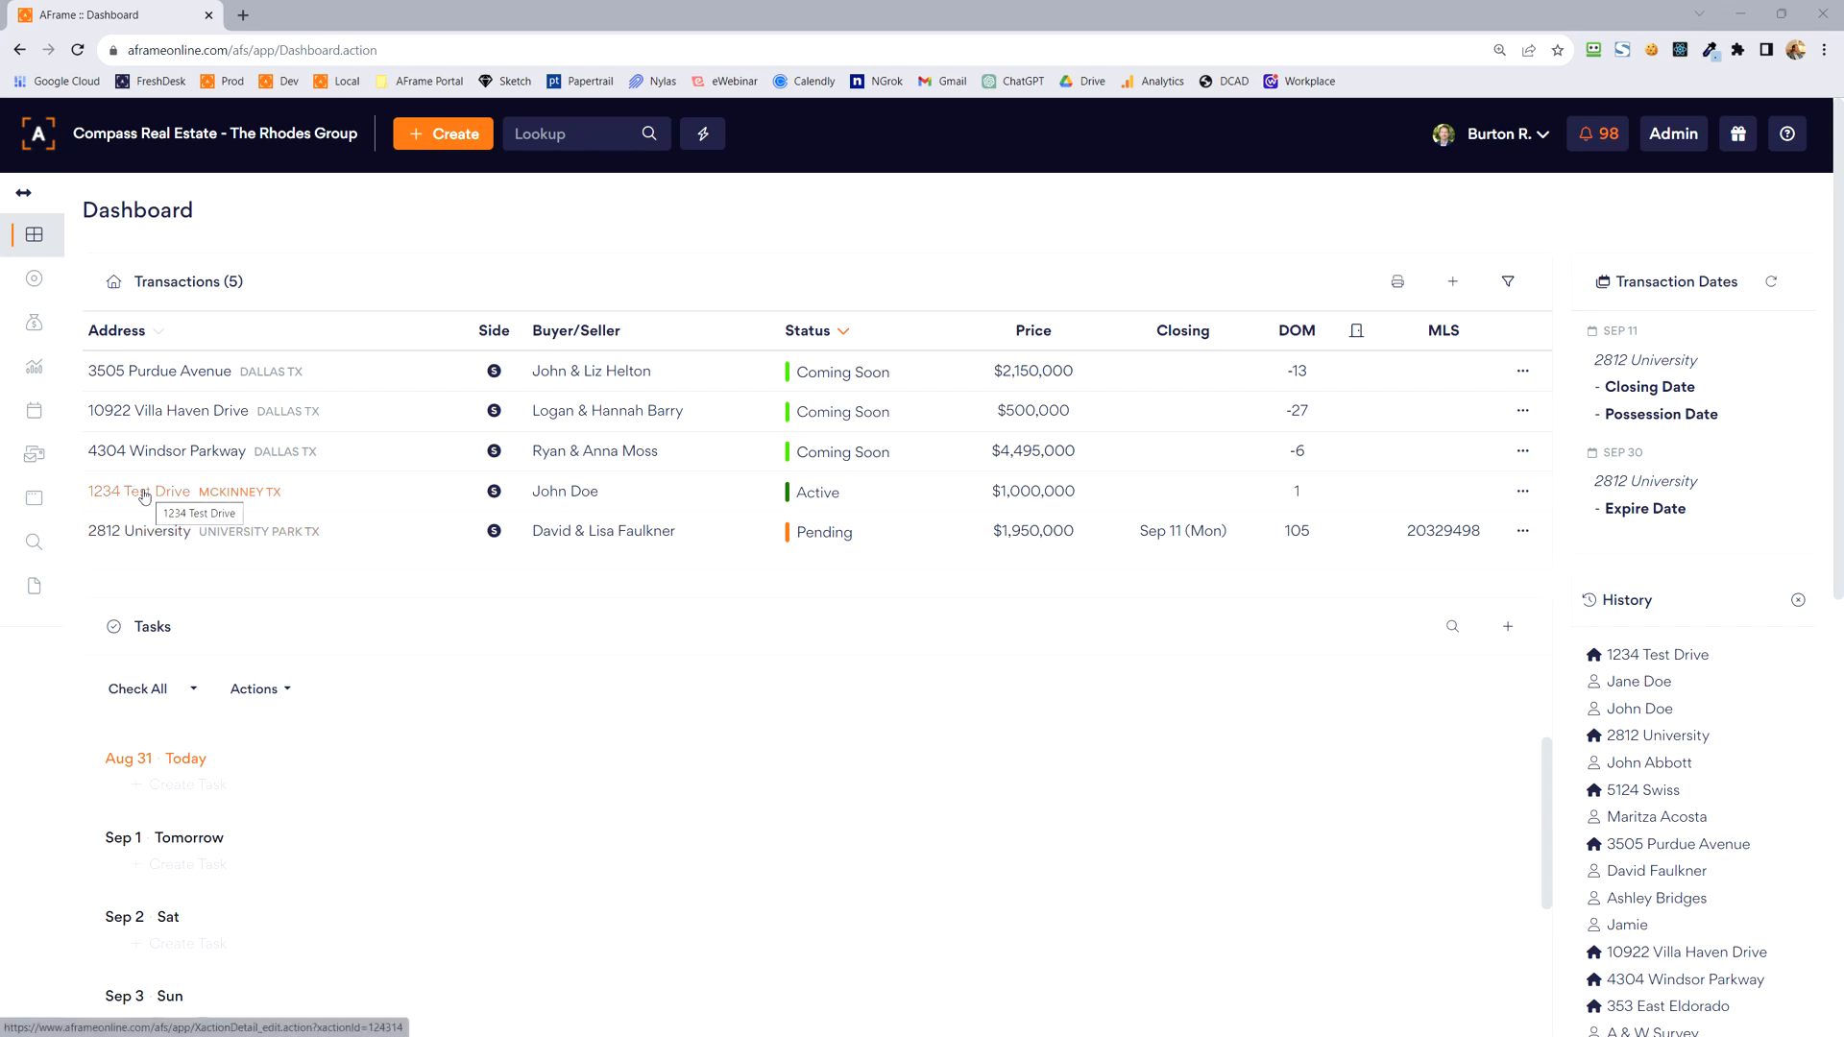
# - Open the active McKinney transaction from the dashboard list and review its seller and agent details
pyautogui.click(447, 134)
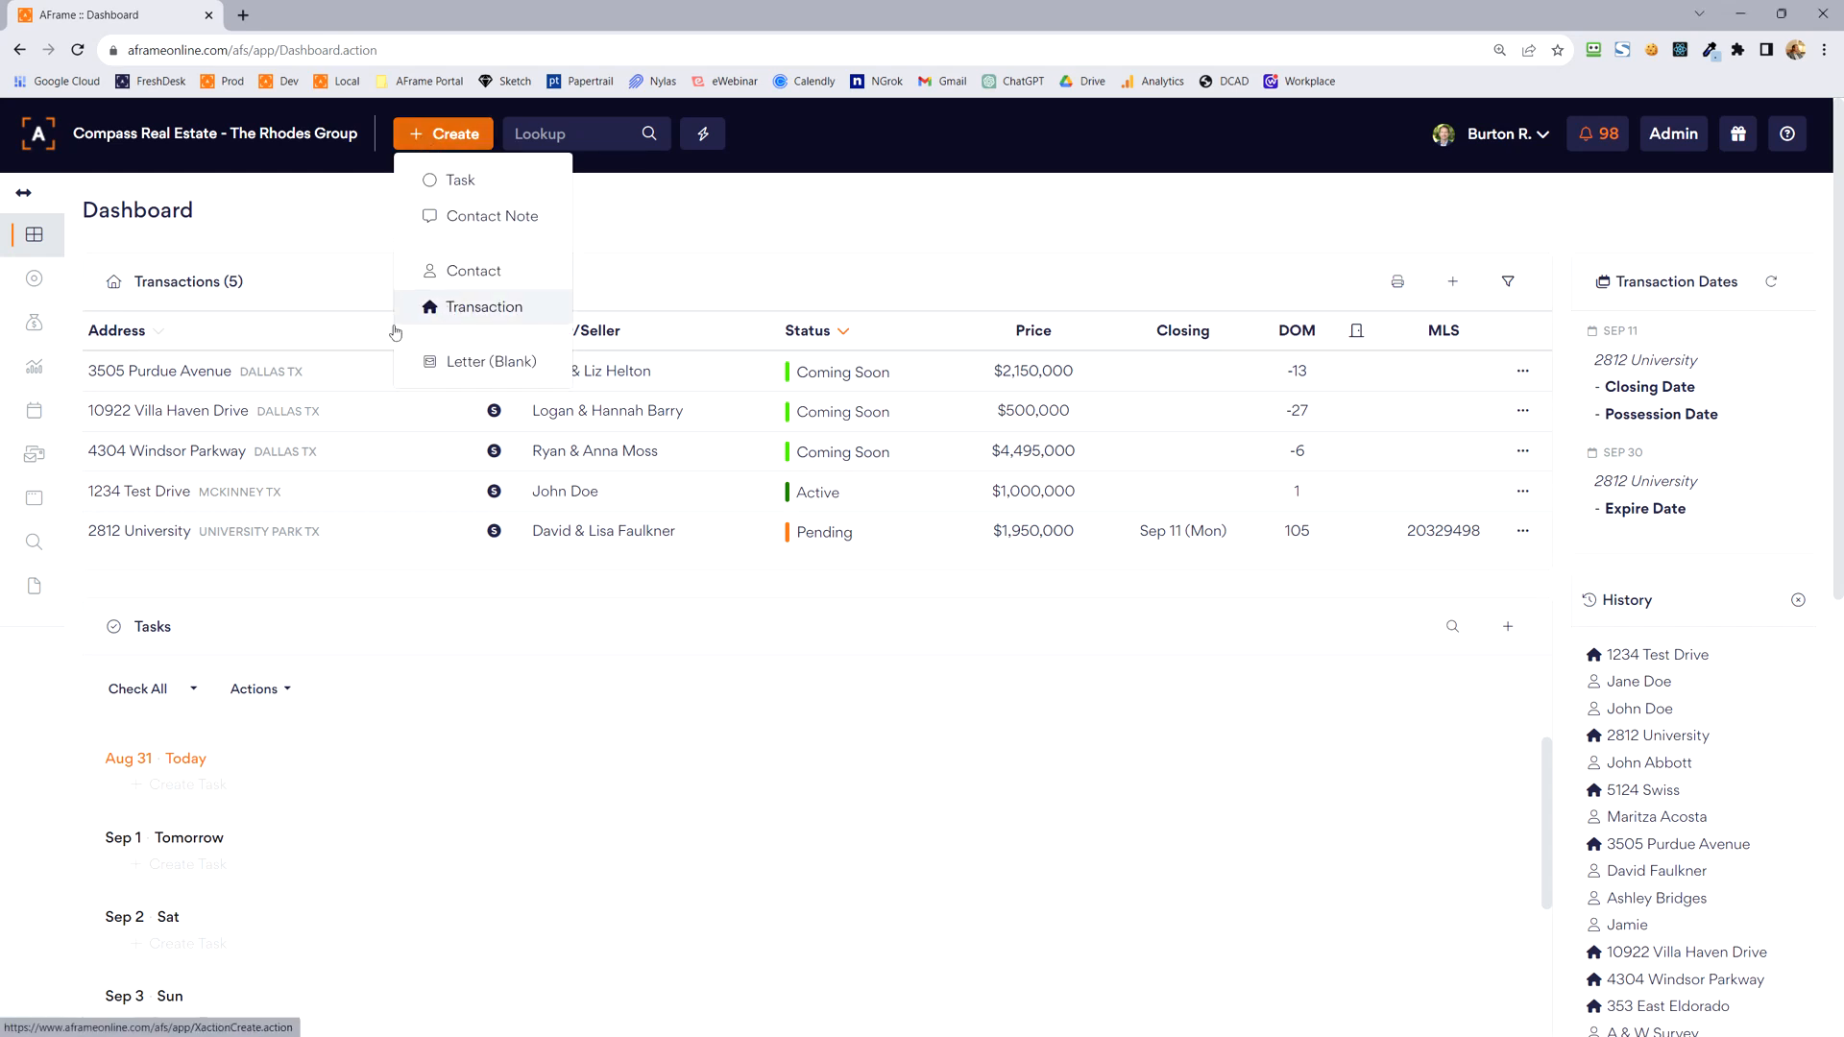
pyautogui.click(341, 298)
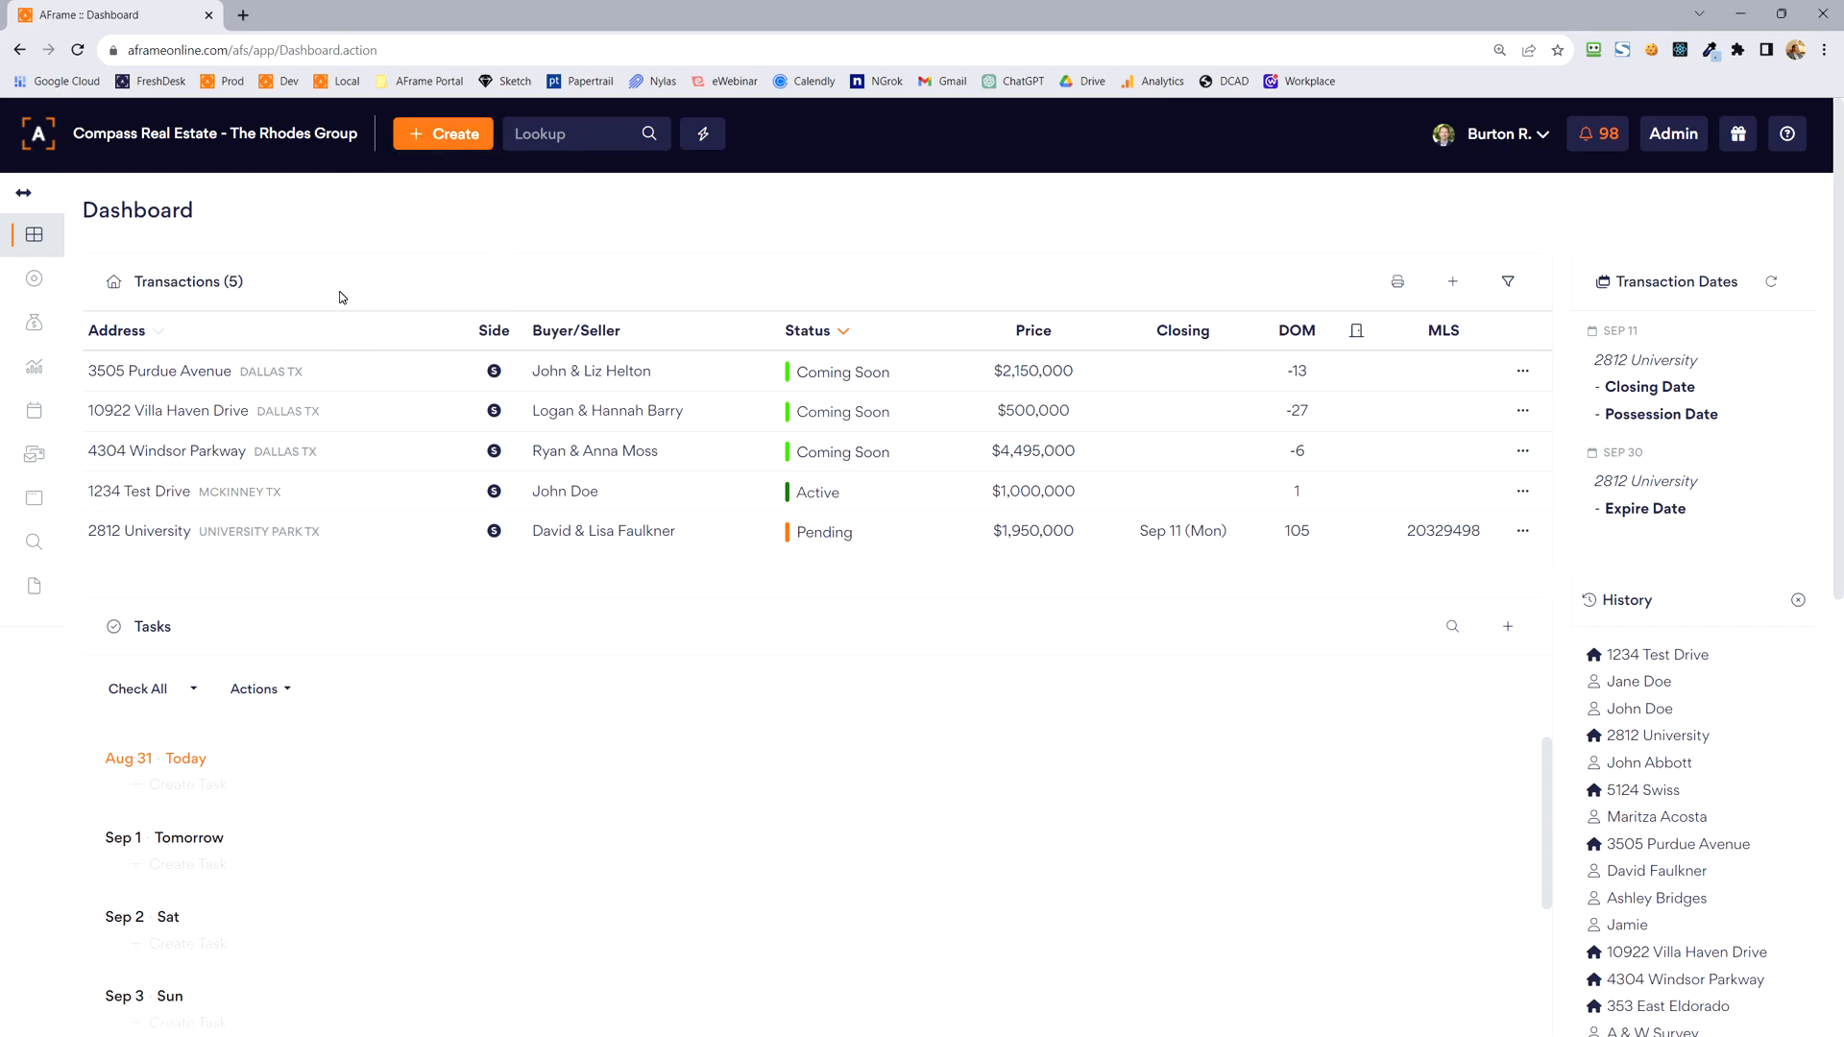
pyautogui.click(143, 497)
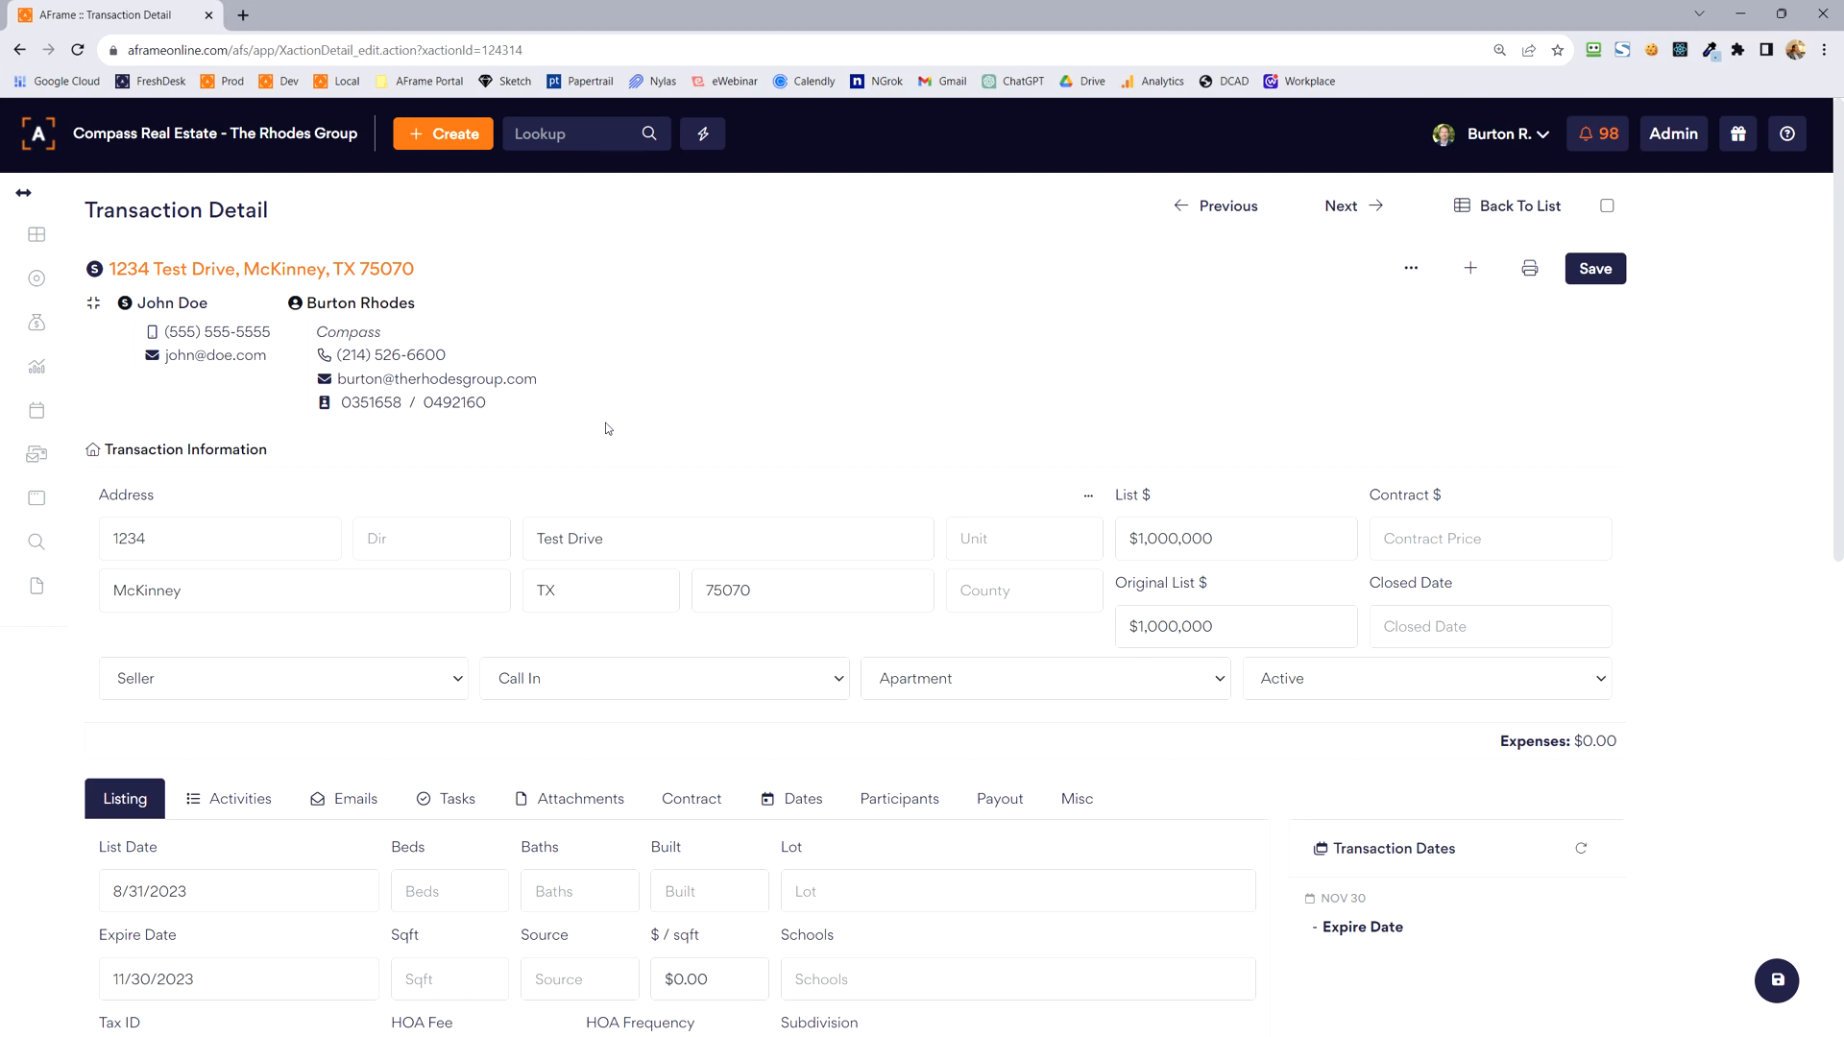
pyautogui.moveTo(228, 308); pyautogui.dragTo(155, 308)
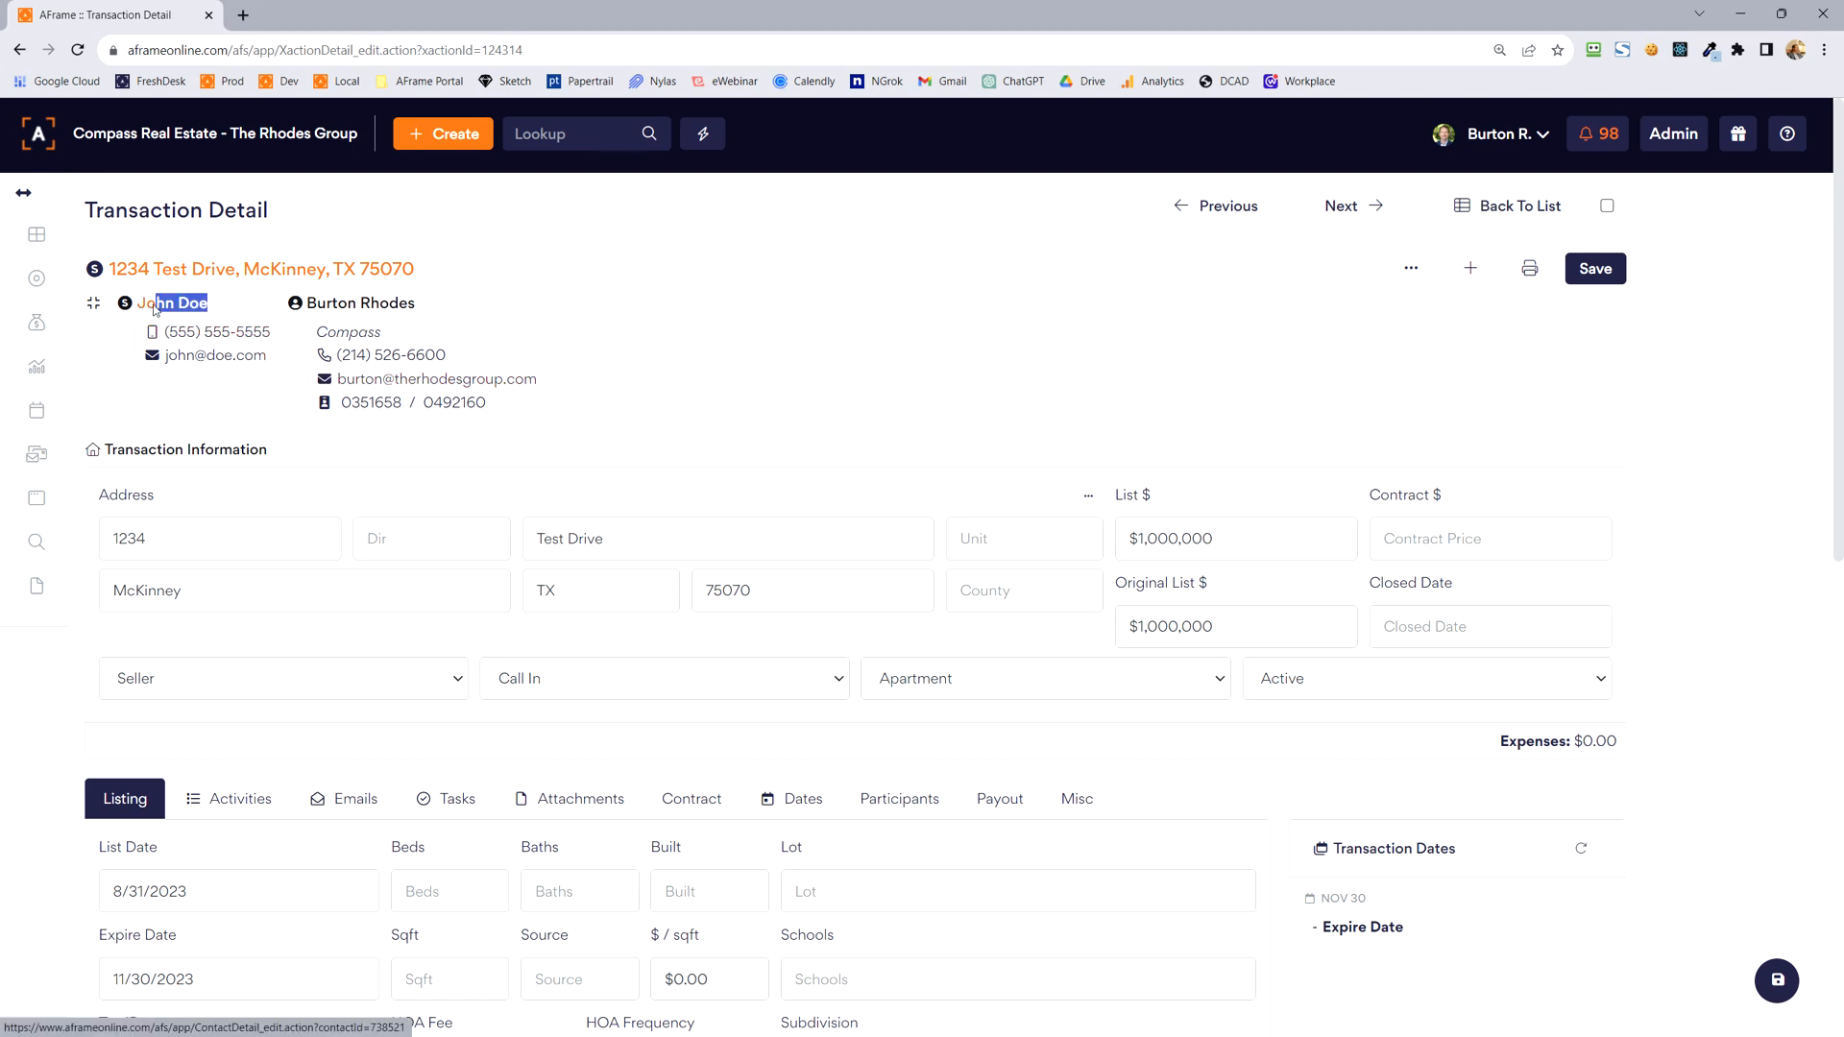
pyautogui.moveTo(451, 309); pyautogui.dragTo(308, 315)
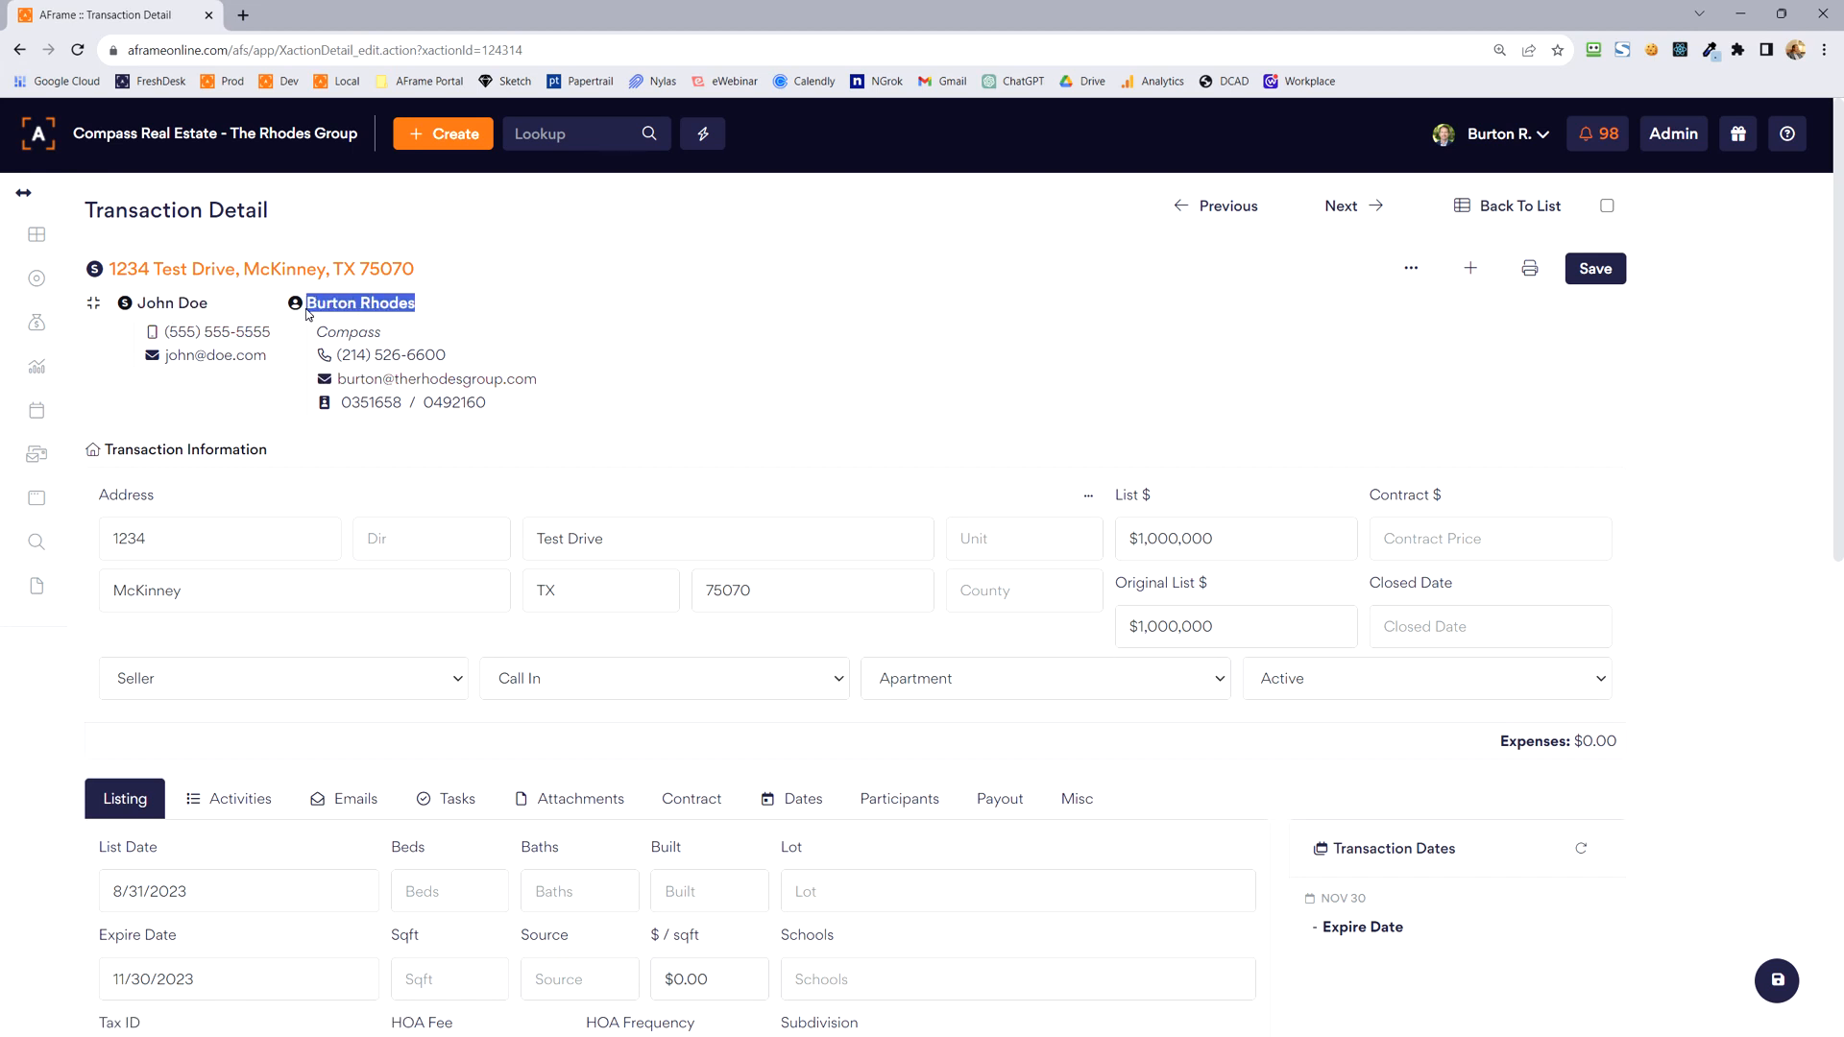
pyautogui.click(633, 377)
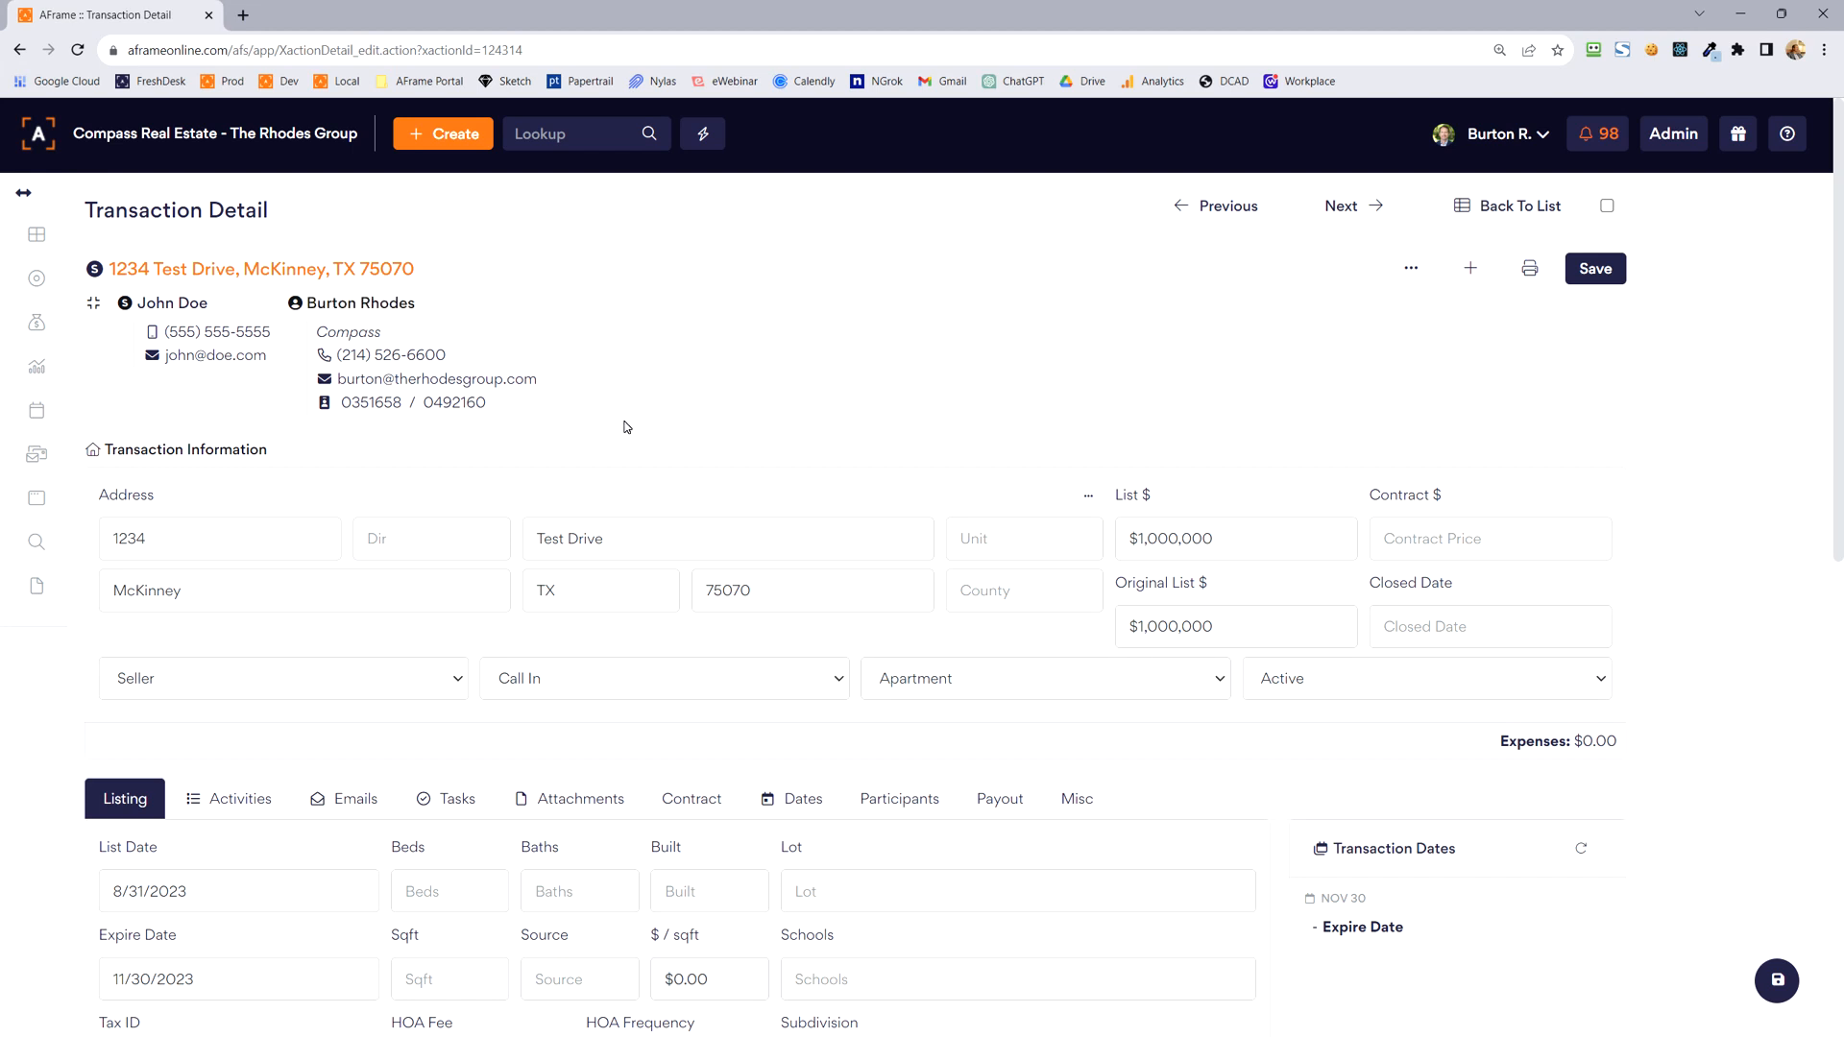
# - Change the transaction's side to Dual
pyautogui.scroll(-1, 594, 412)
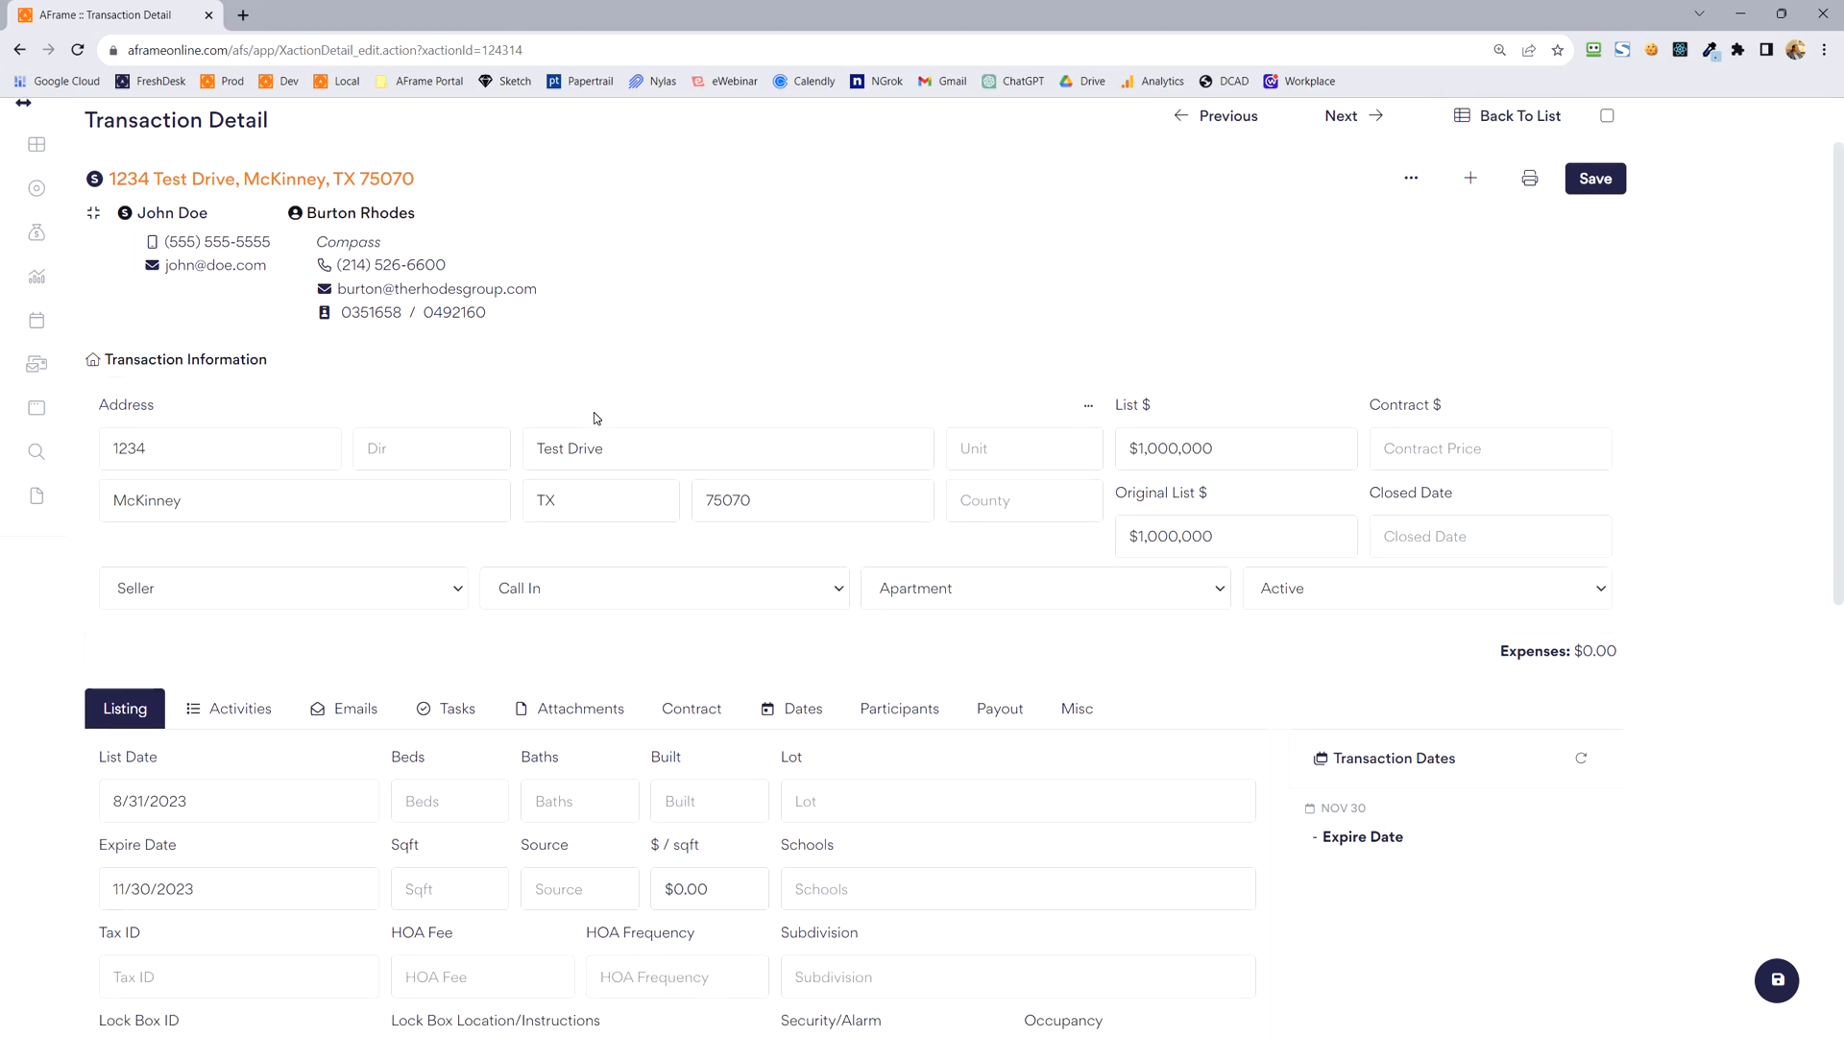
pyautogui.click(414, 576)
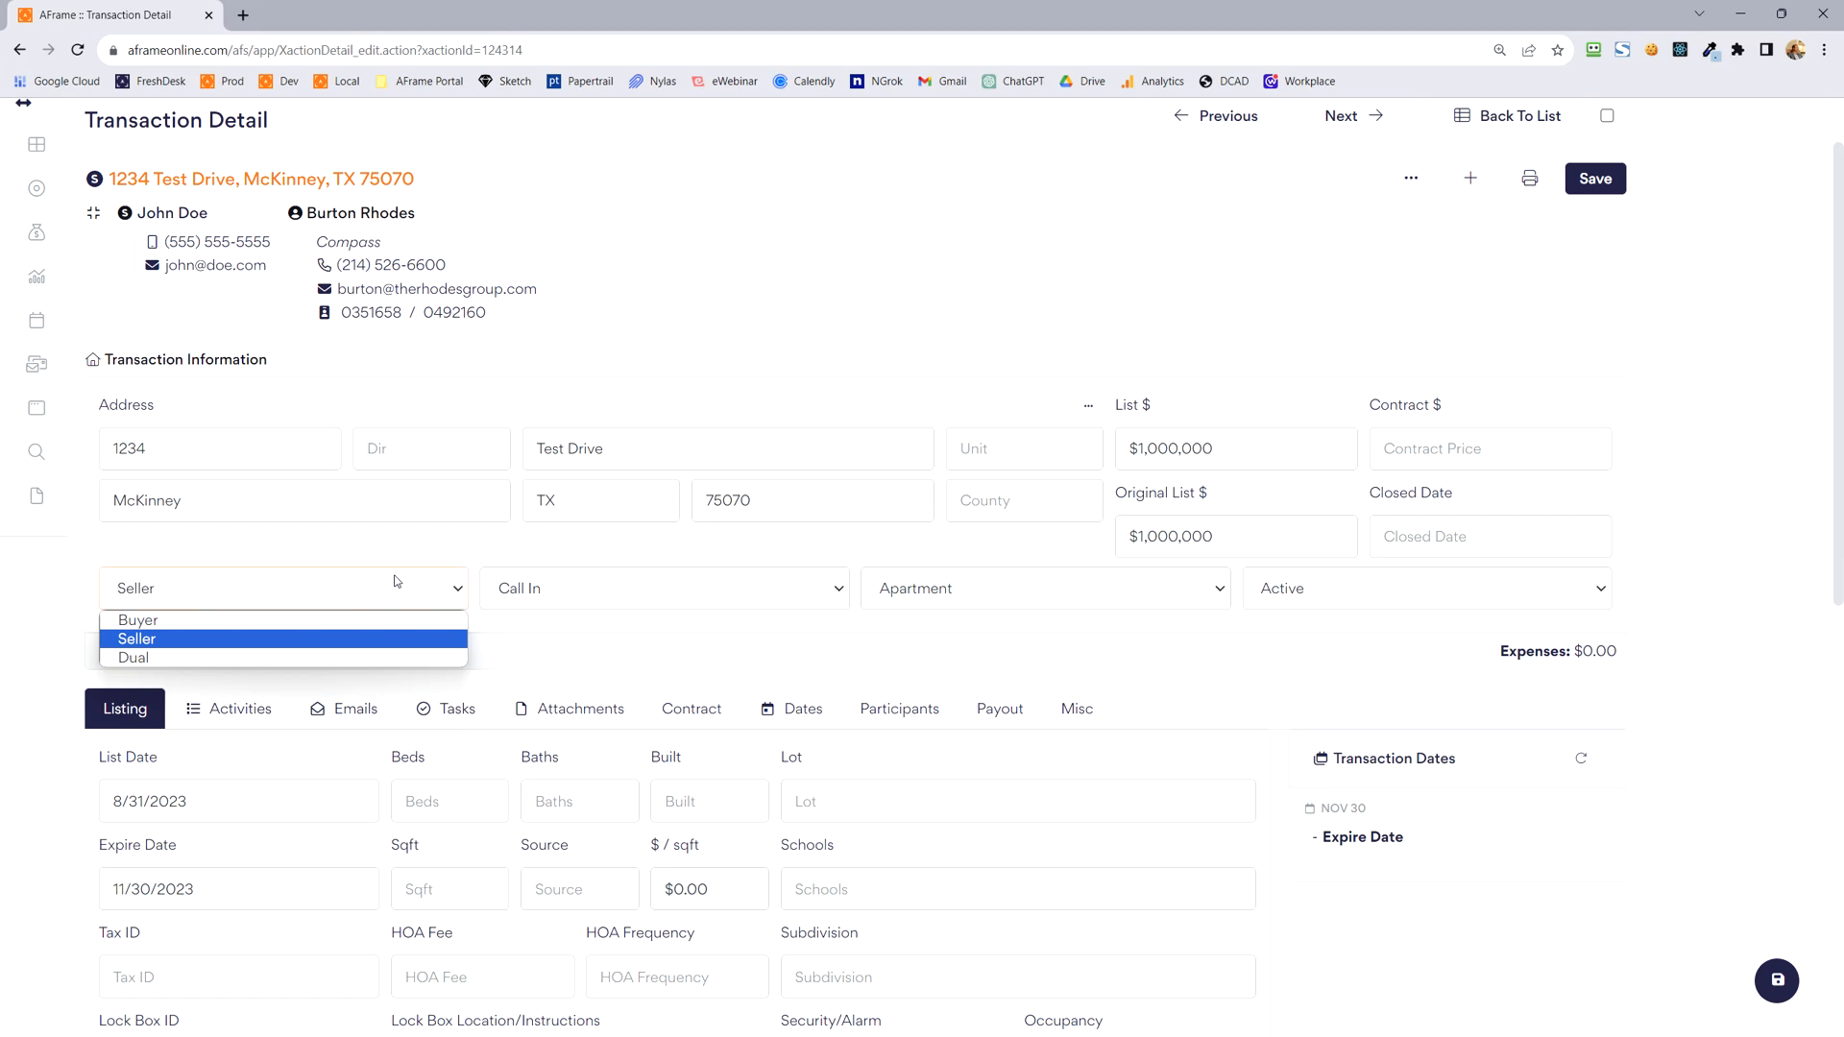
pyautogui.click(180, 659)
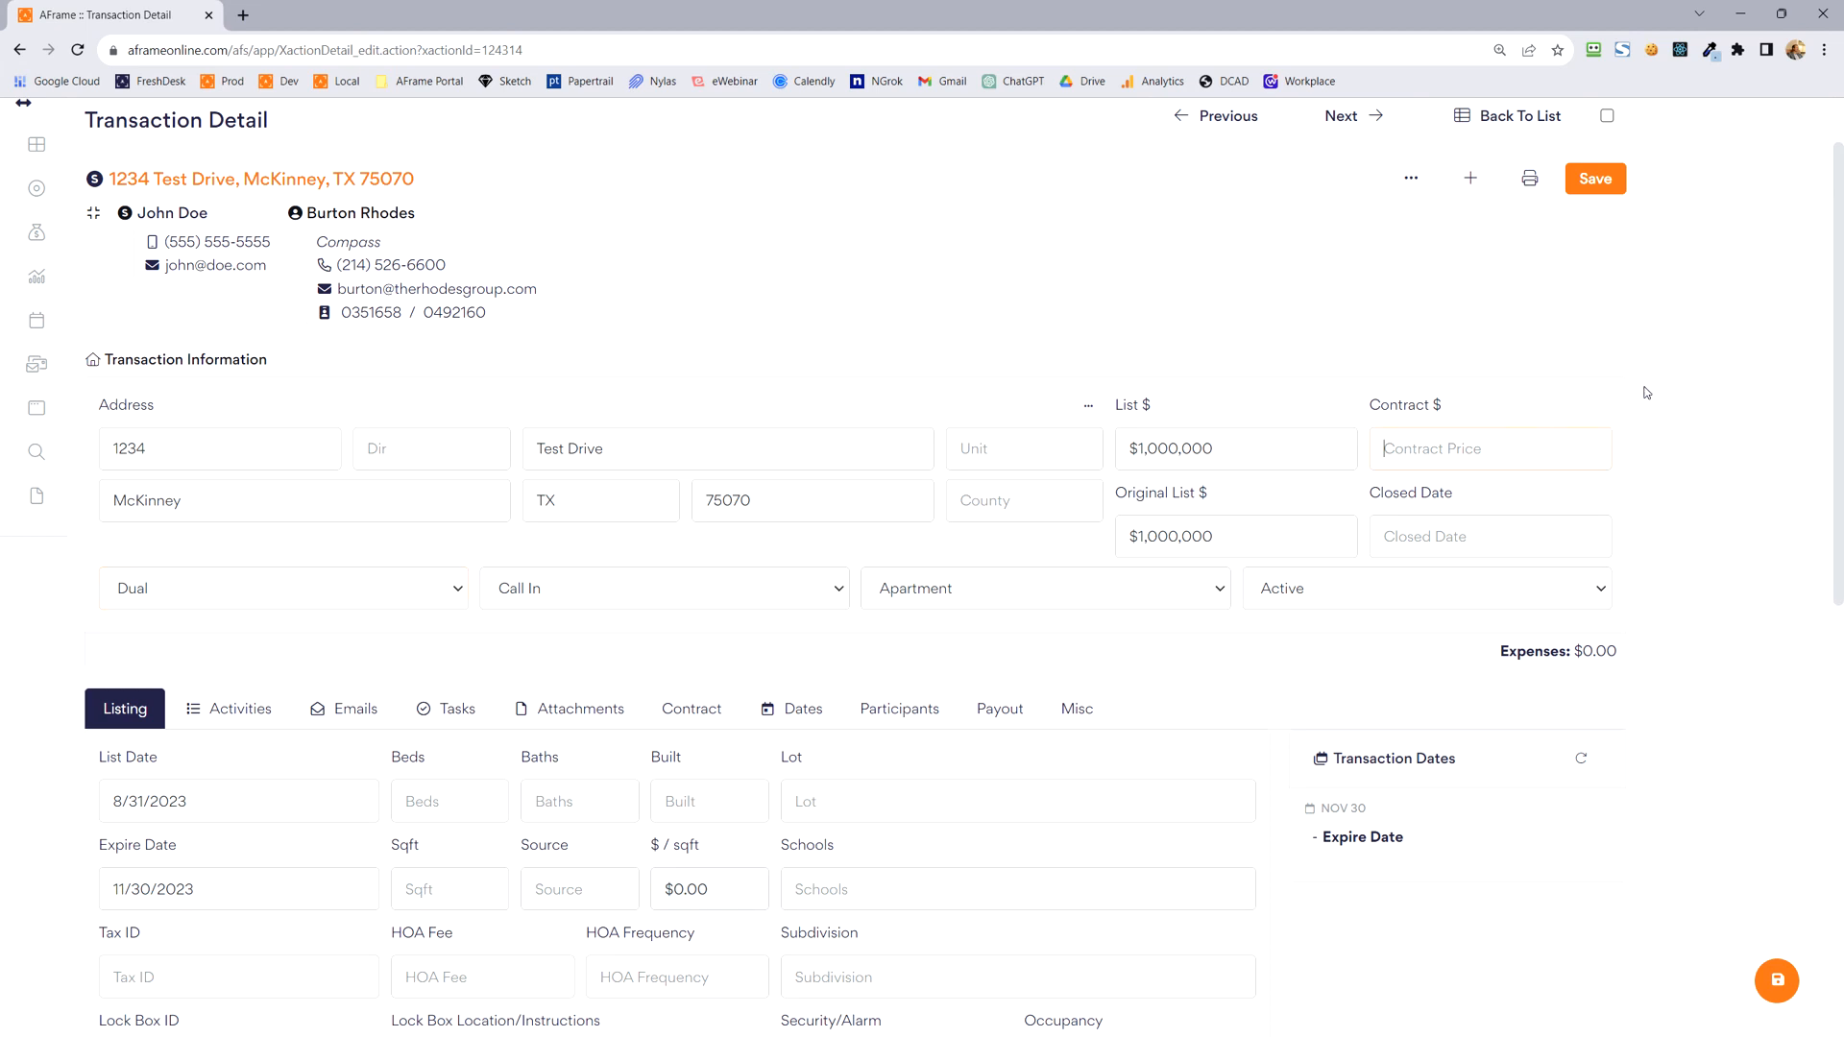
# - Enter a contract price of 1100000 and set the transaction's status to Option
pyautogui.write('1100000')
pyautogui.click(1316, 603)
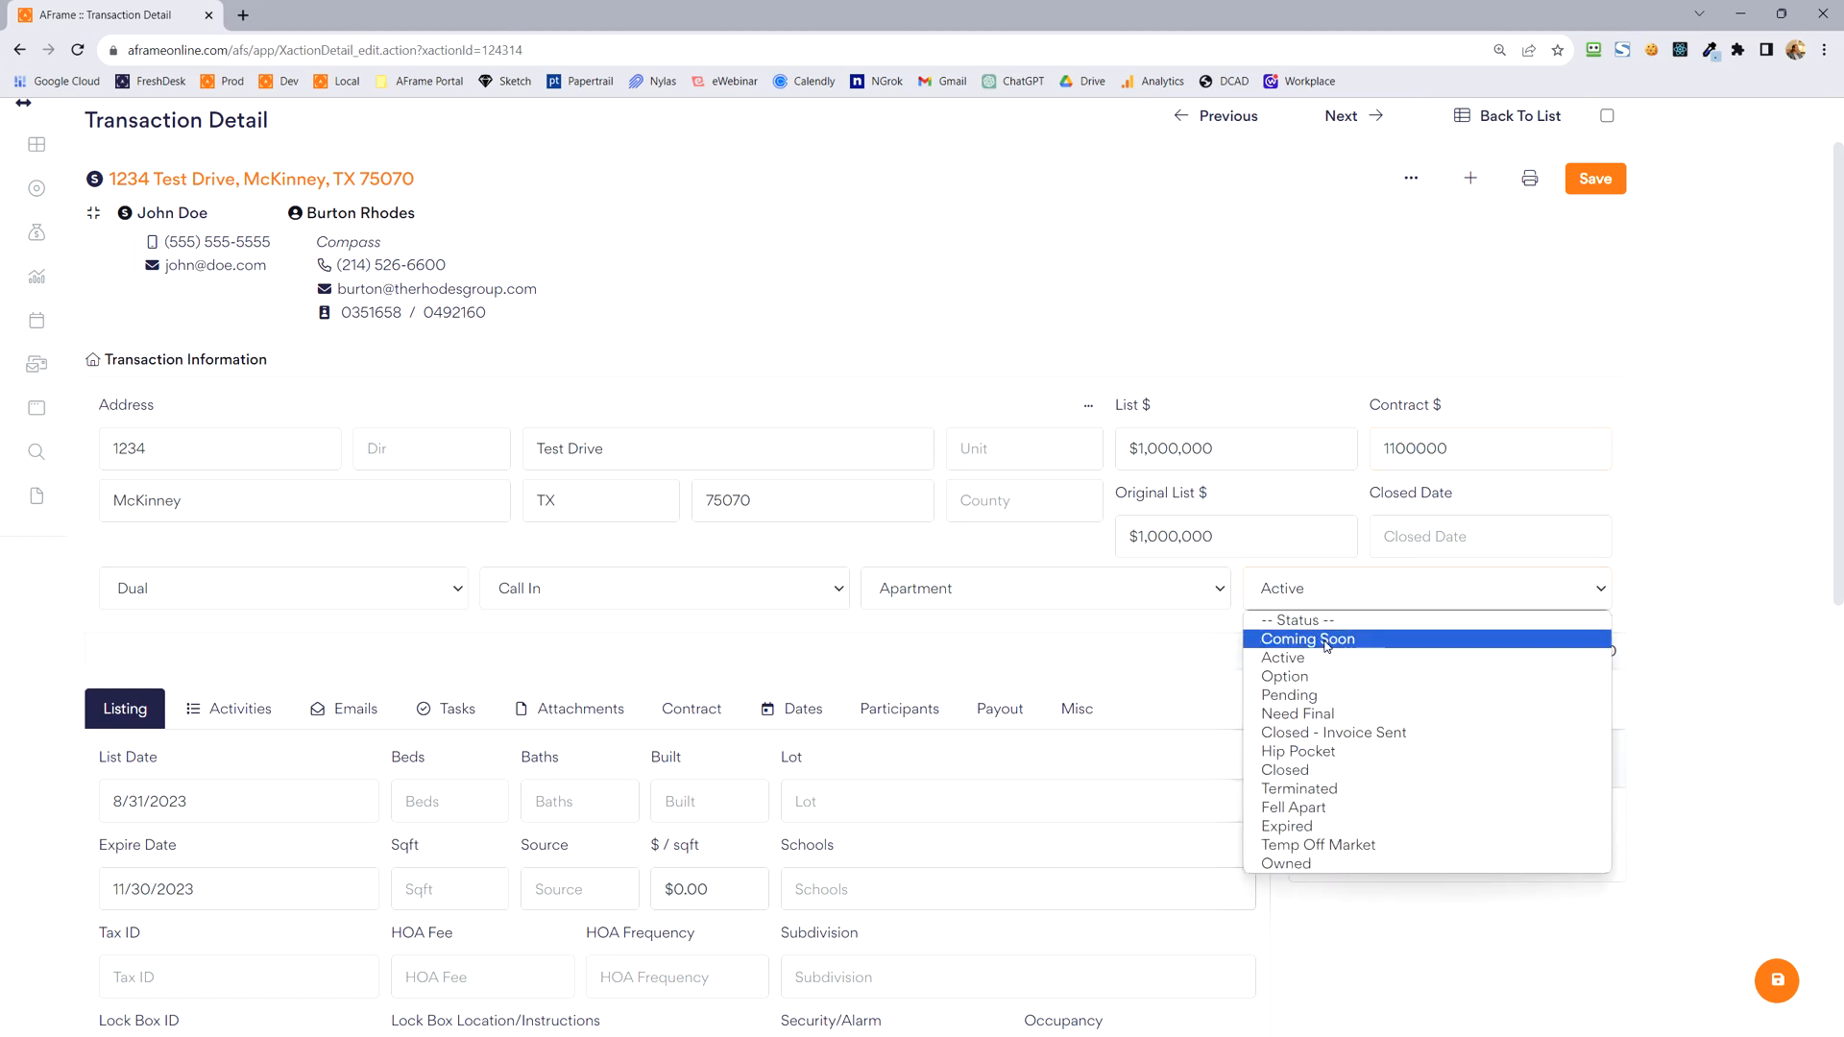
pyautogui.click(1323, 677)
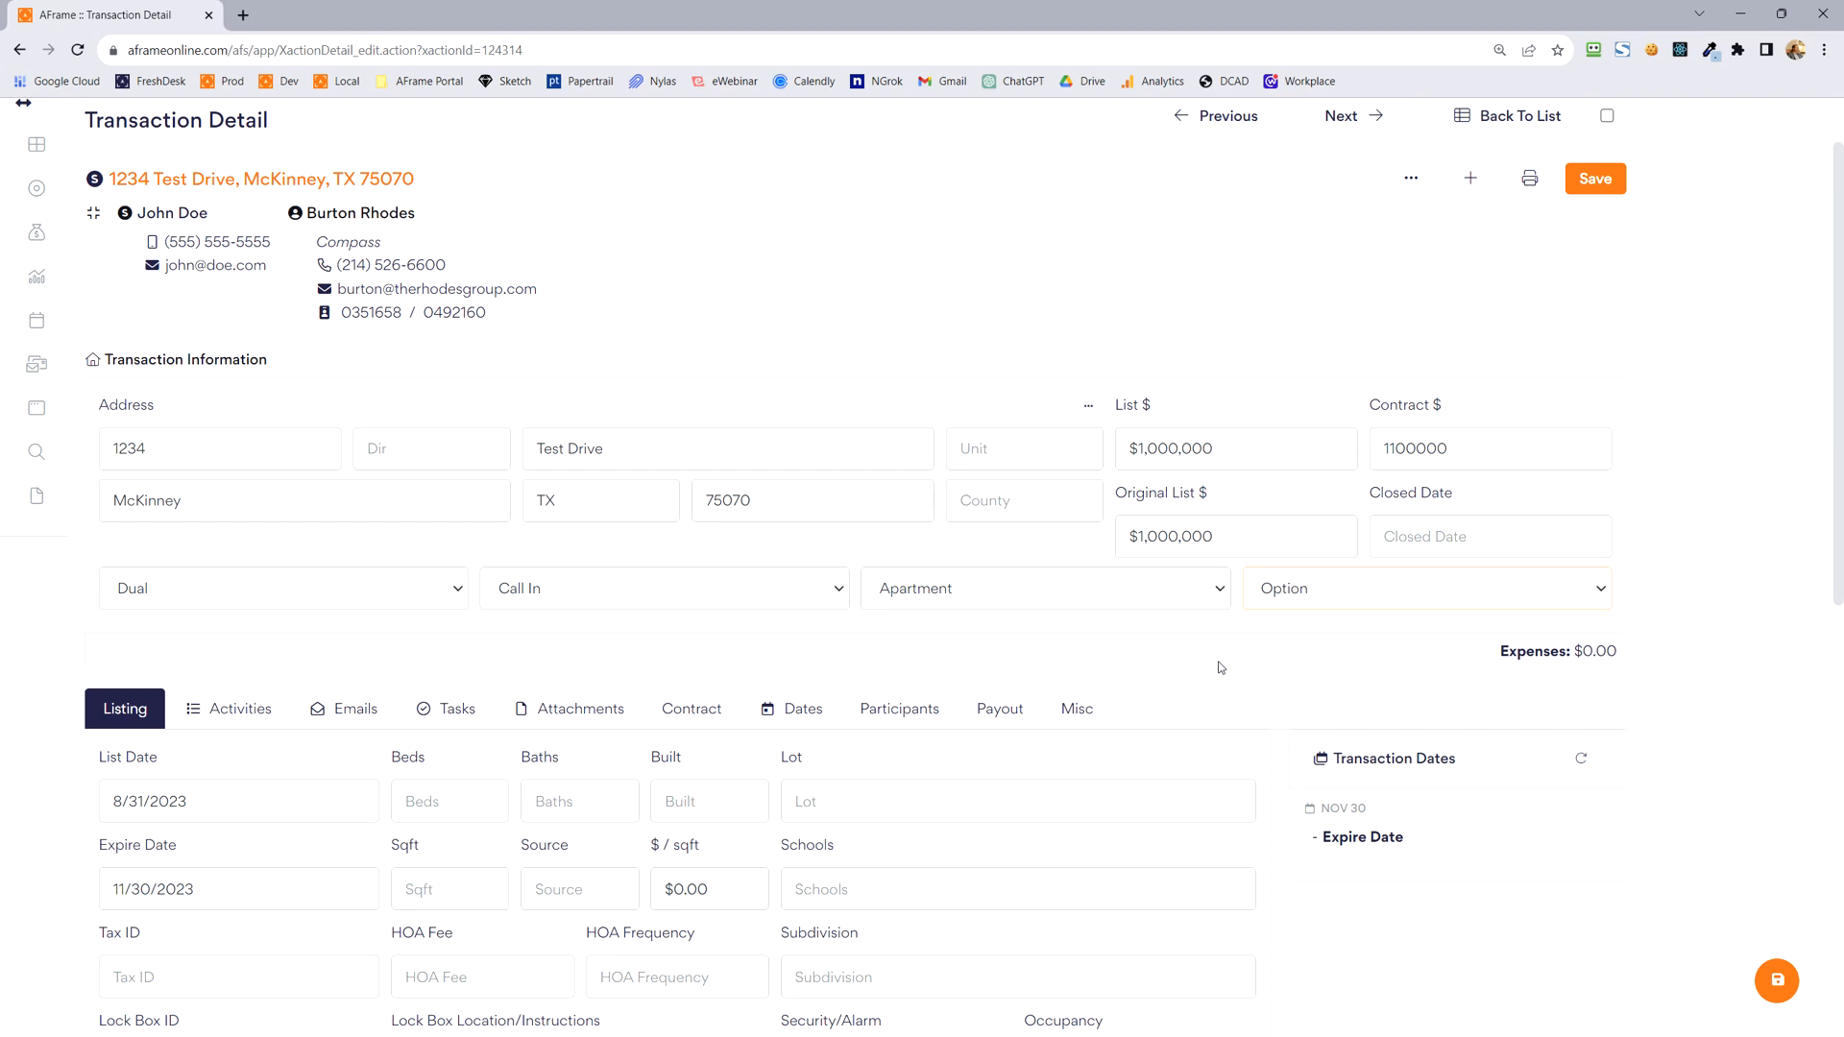
# - Set the transaction's effective date to 8/30/2023
pyautogui.scroll(-2, 1212, 669)
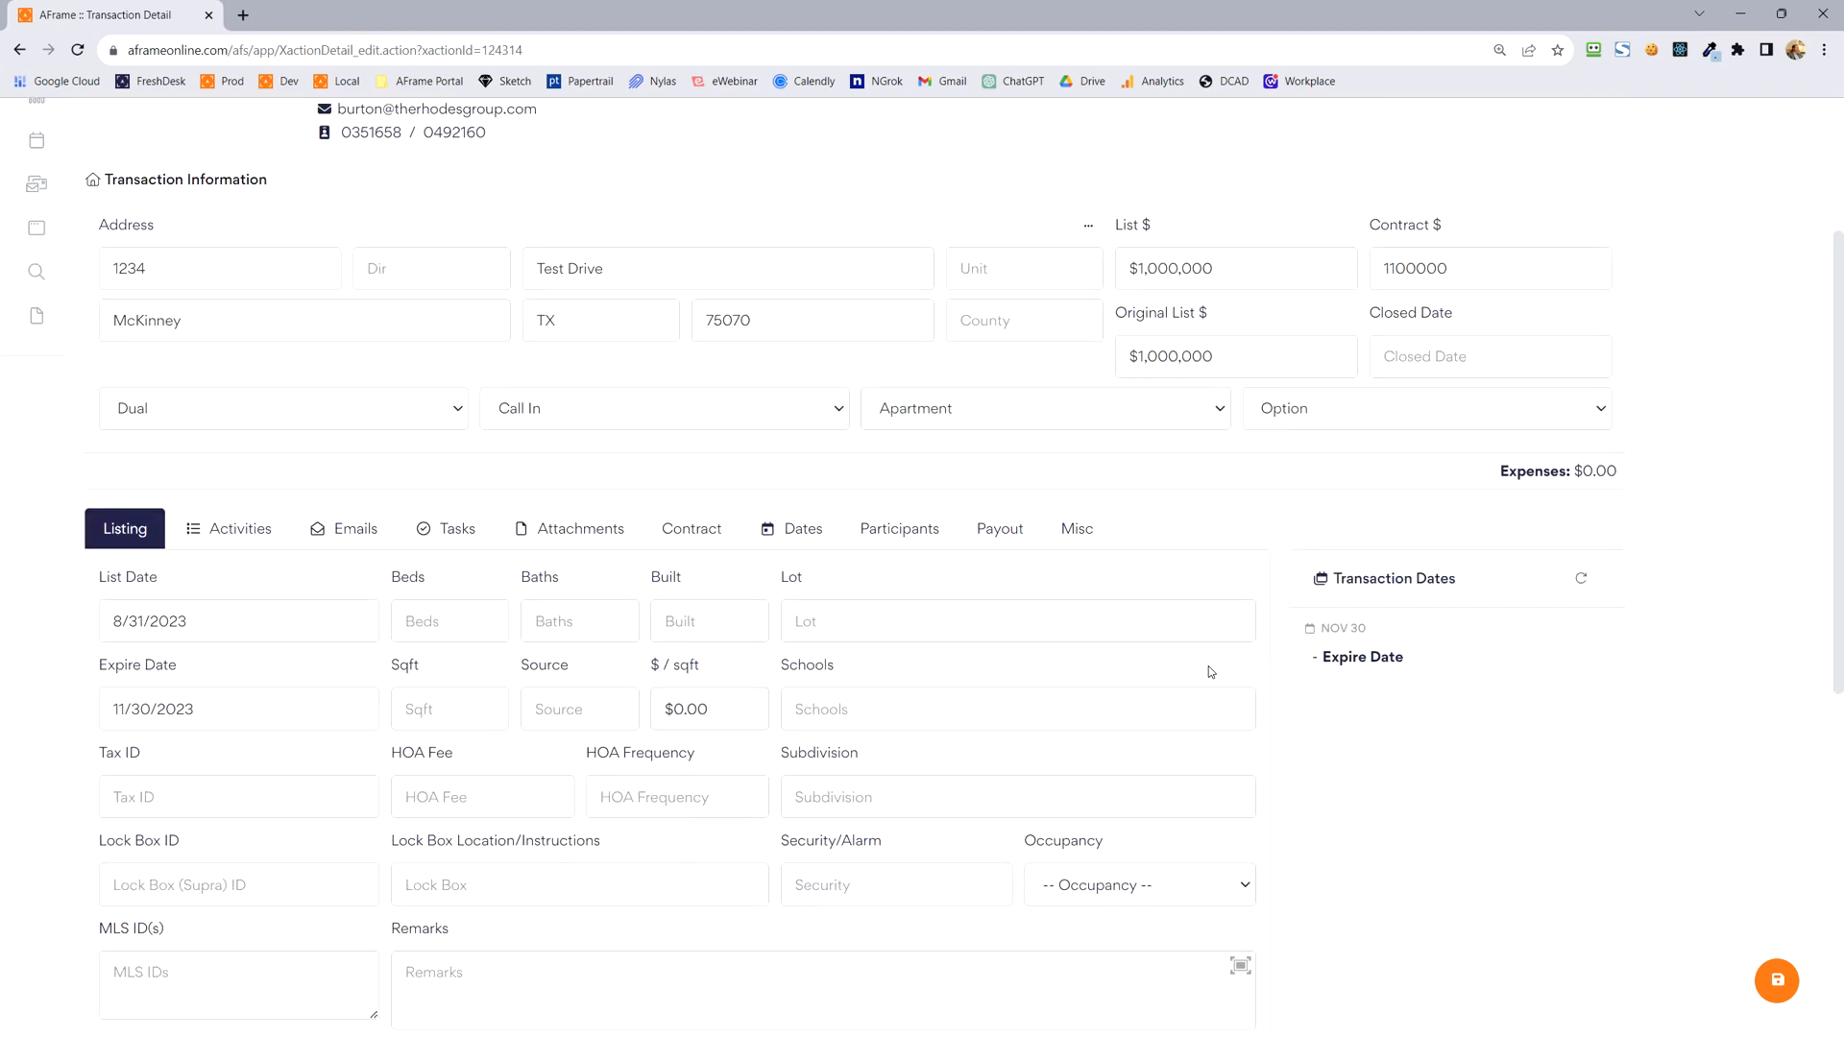
pyautogui.click(803, 530)
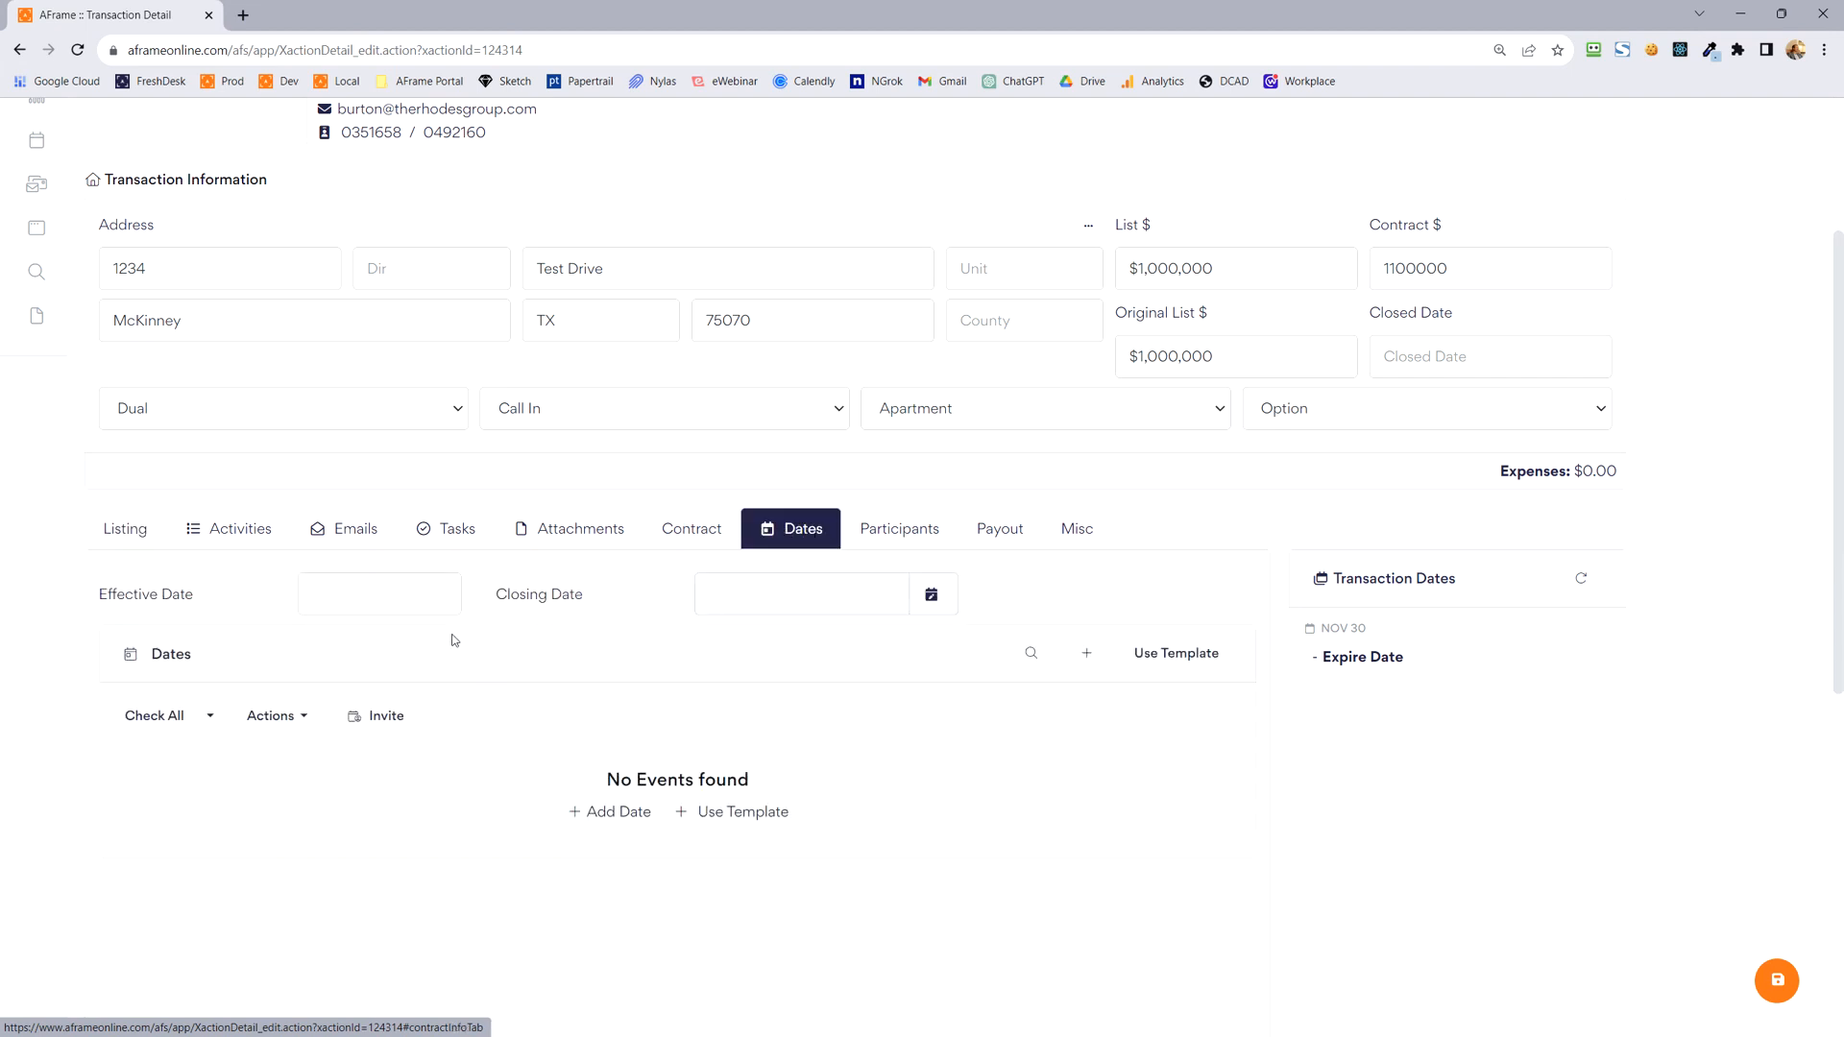
pyautogui.click(447, 597)
pyautogui.click(420, 843)
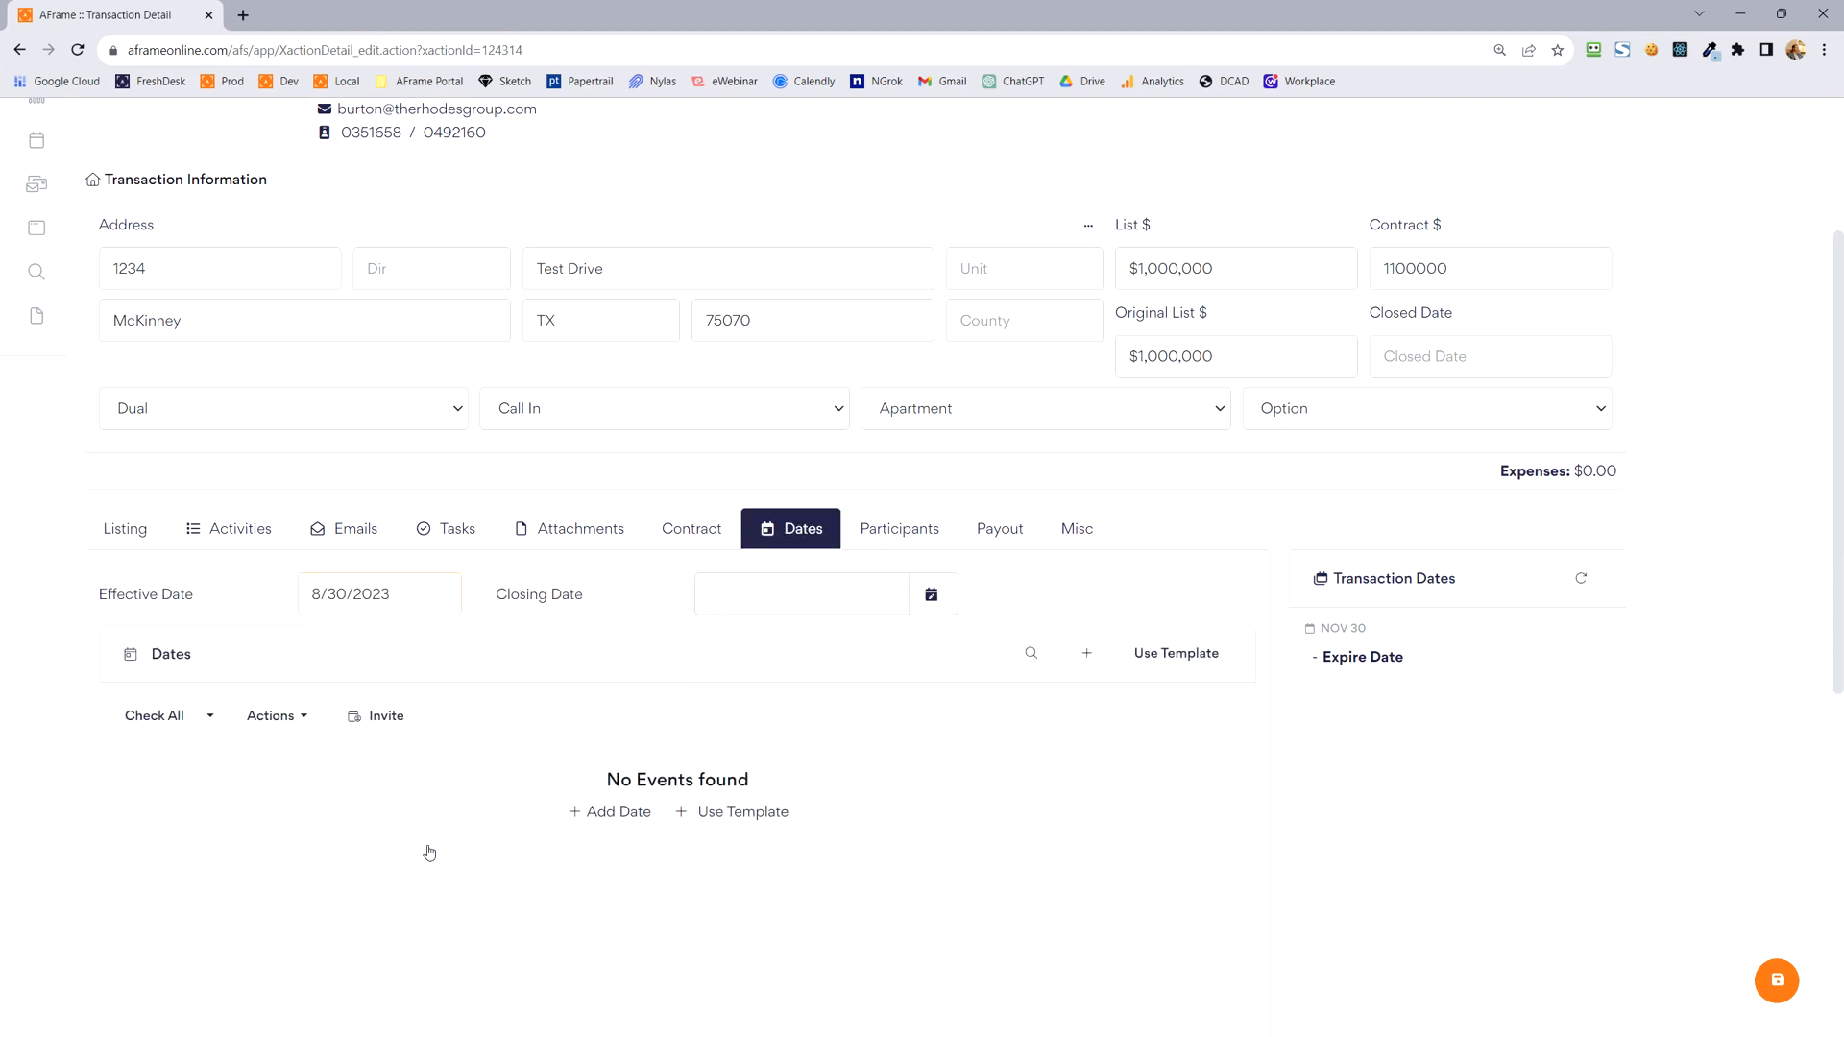
# - Create the closing date event for 9/30/2023 and save it
pyautogui.click(931, 598)
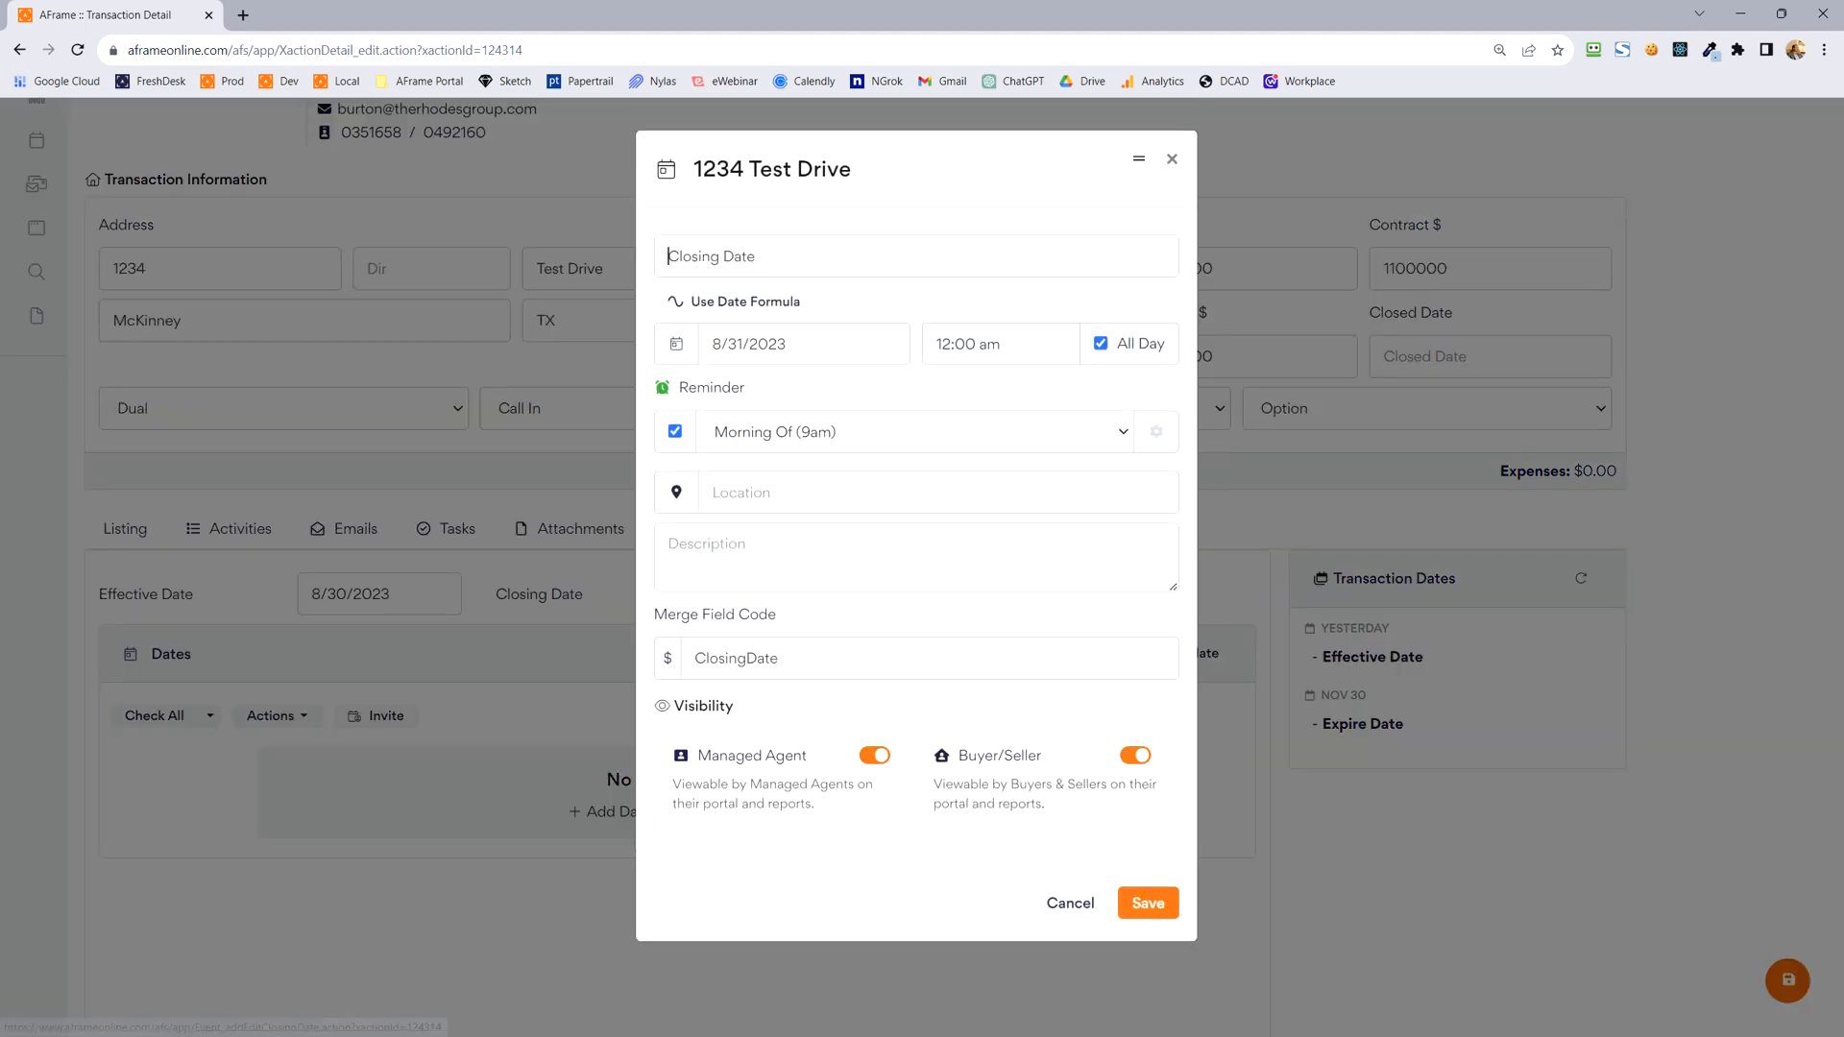
pyautogui.press('Tab')
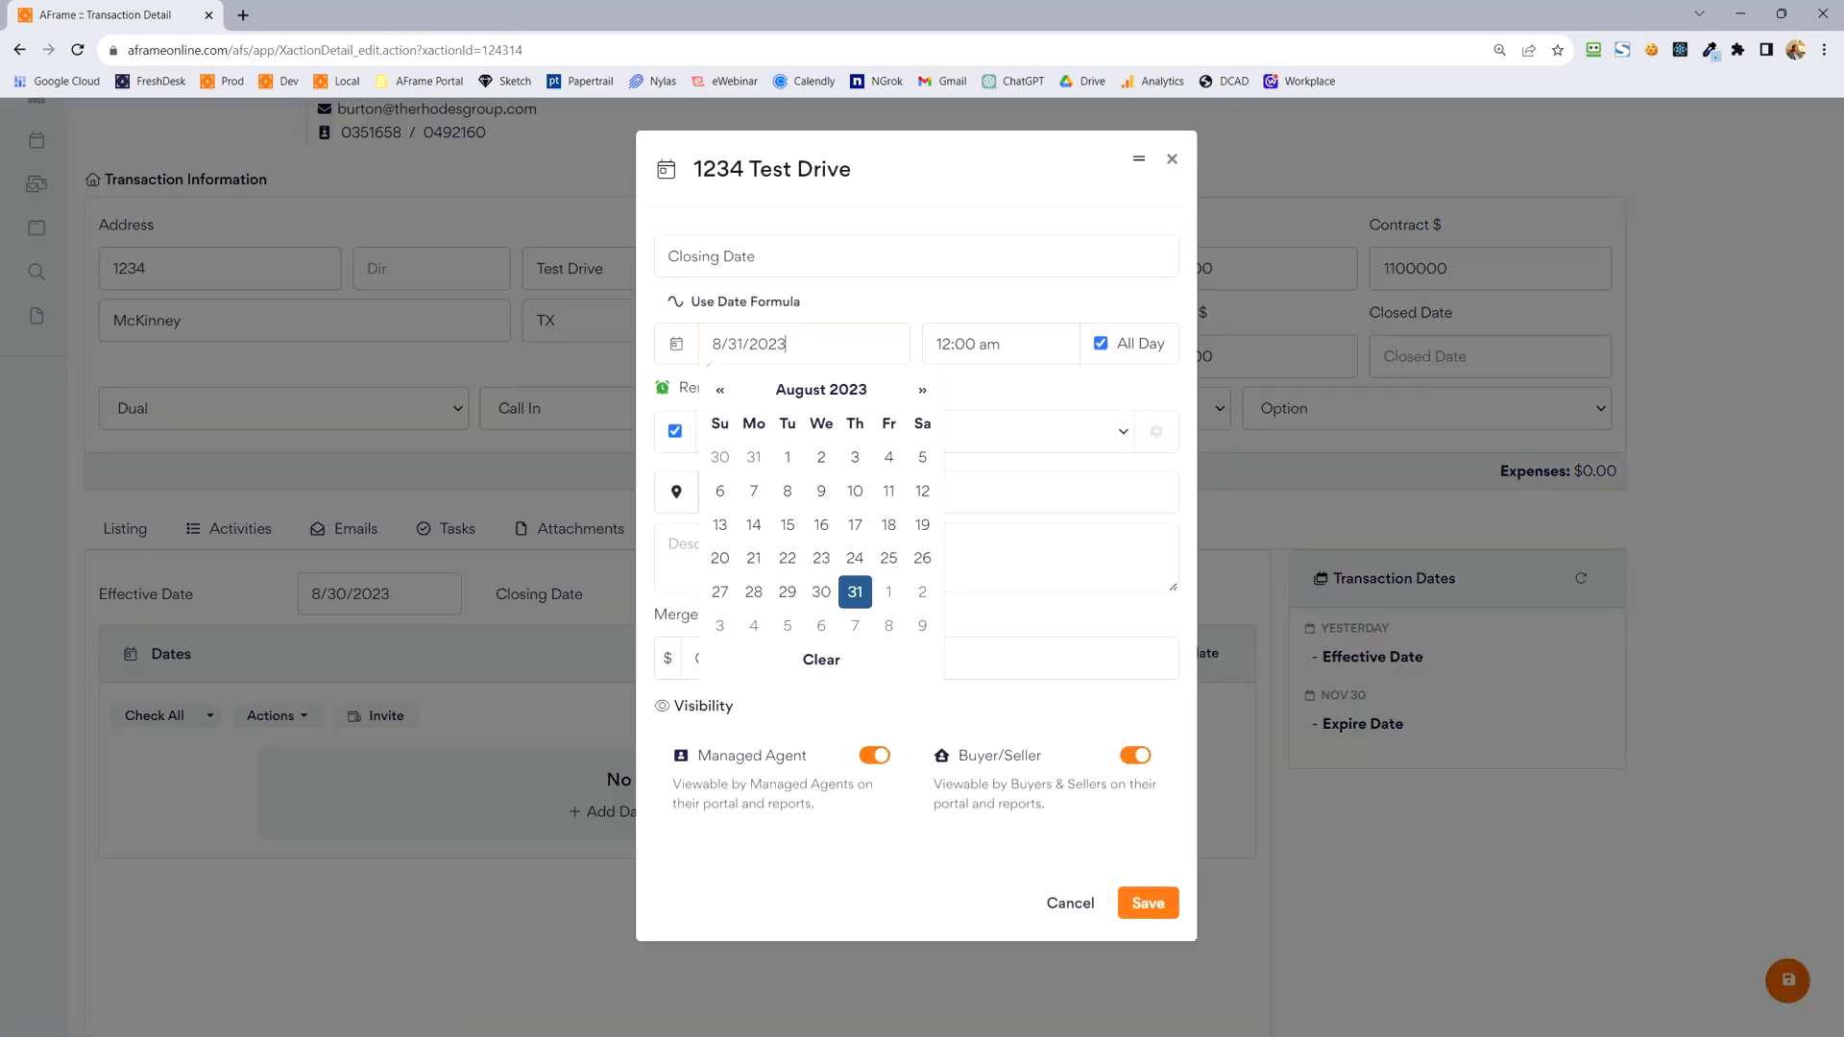
pyautogui.click(923, 390)
pyautogui.click(924, 596)
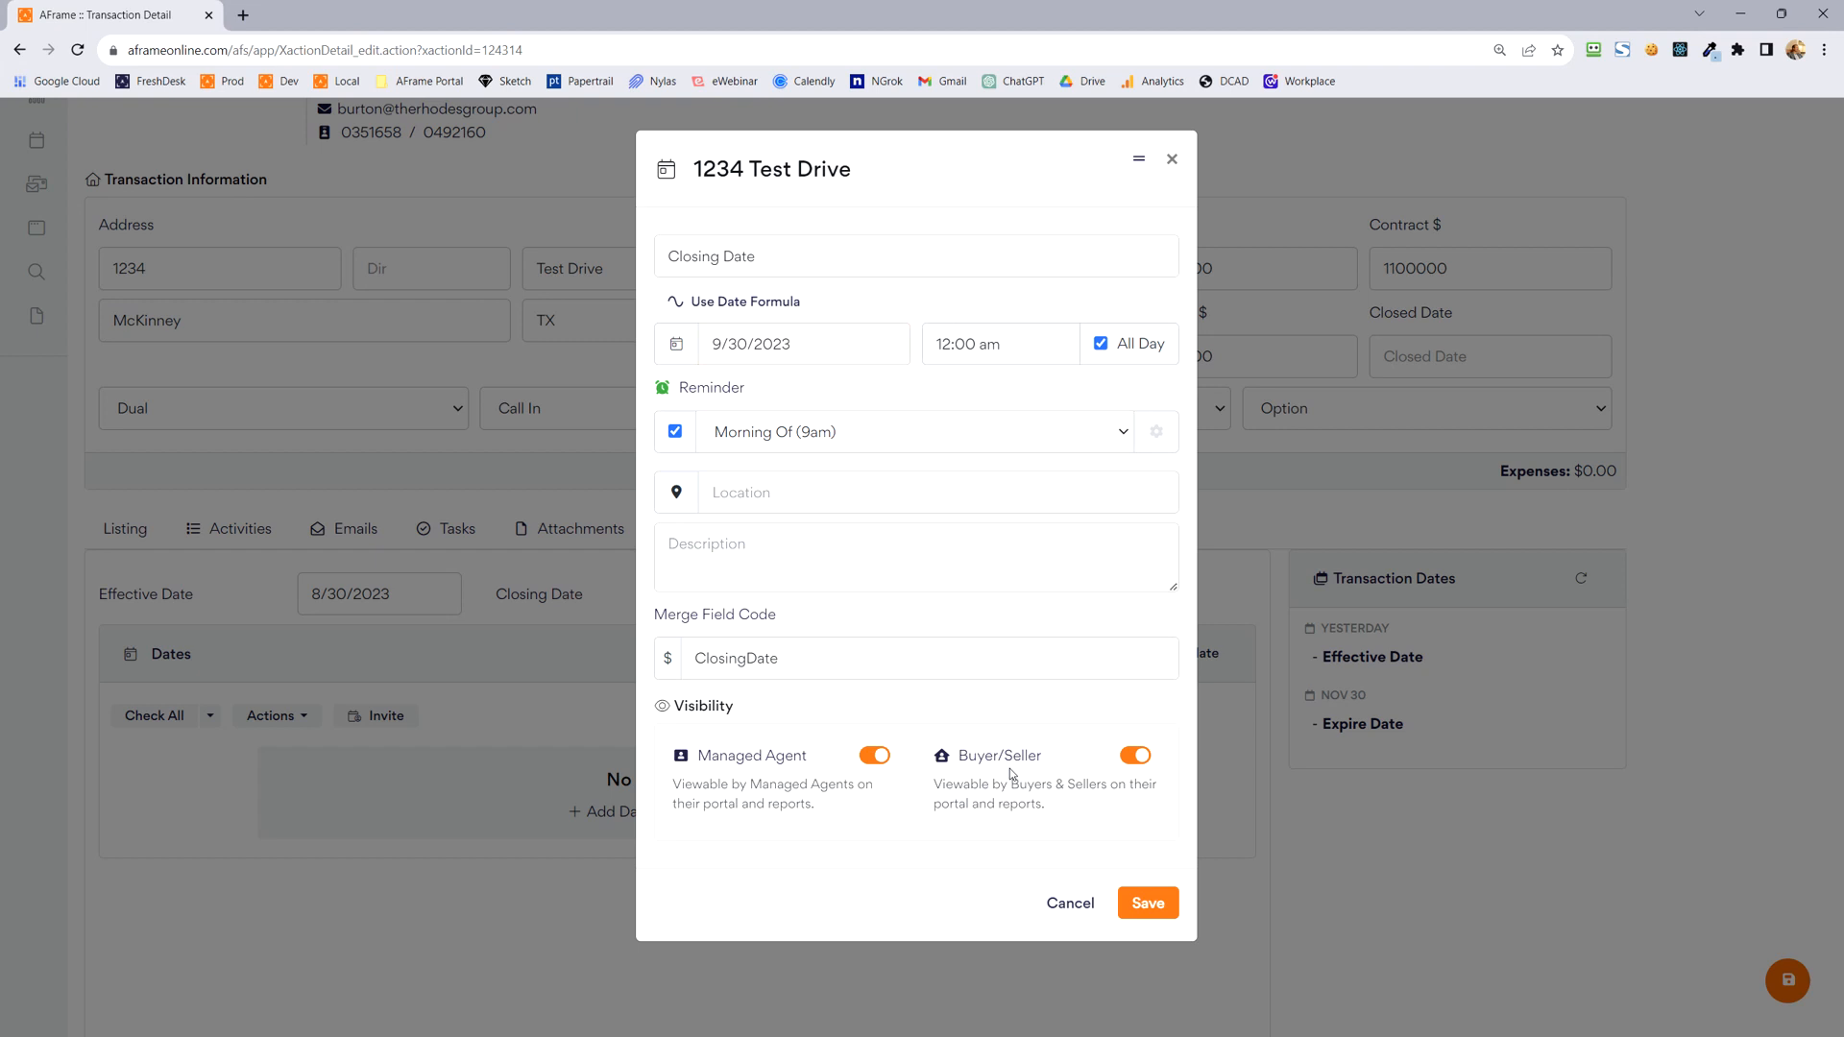
pyautogui.click(1149, 902)
# - Add a participant with the Buyer role by searching for the buyer's full name among the existing contacts
pyautogui.click(899, 528)
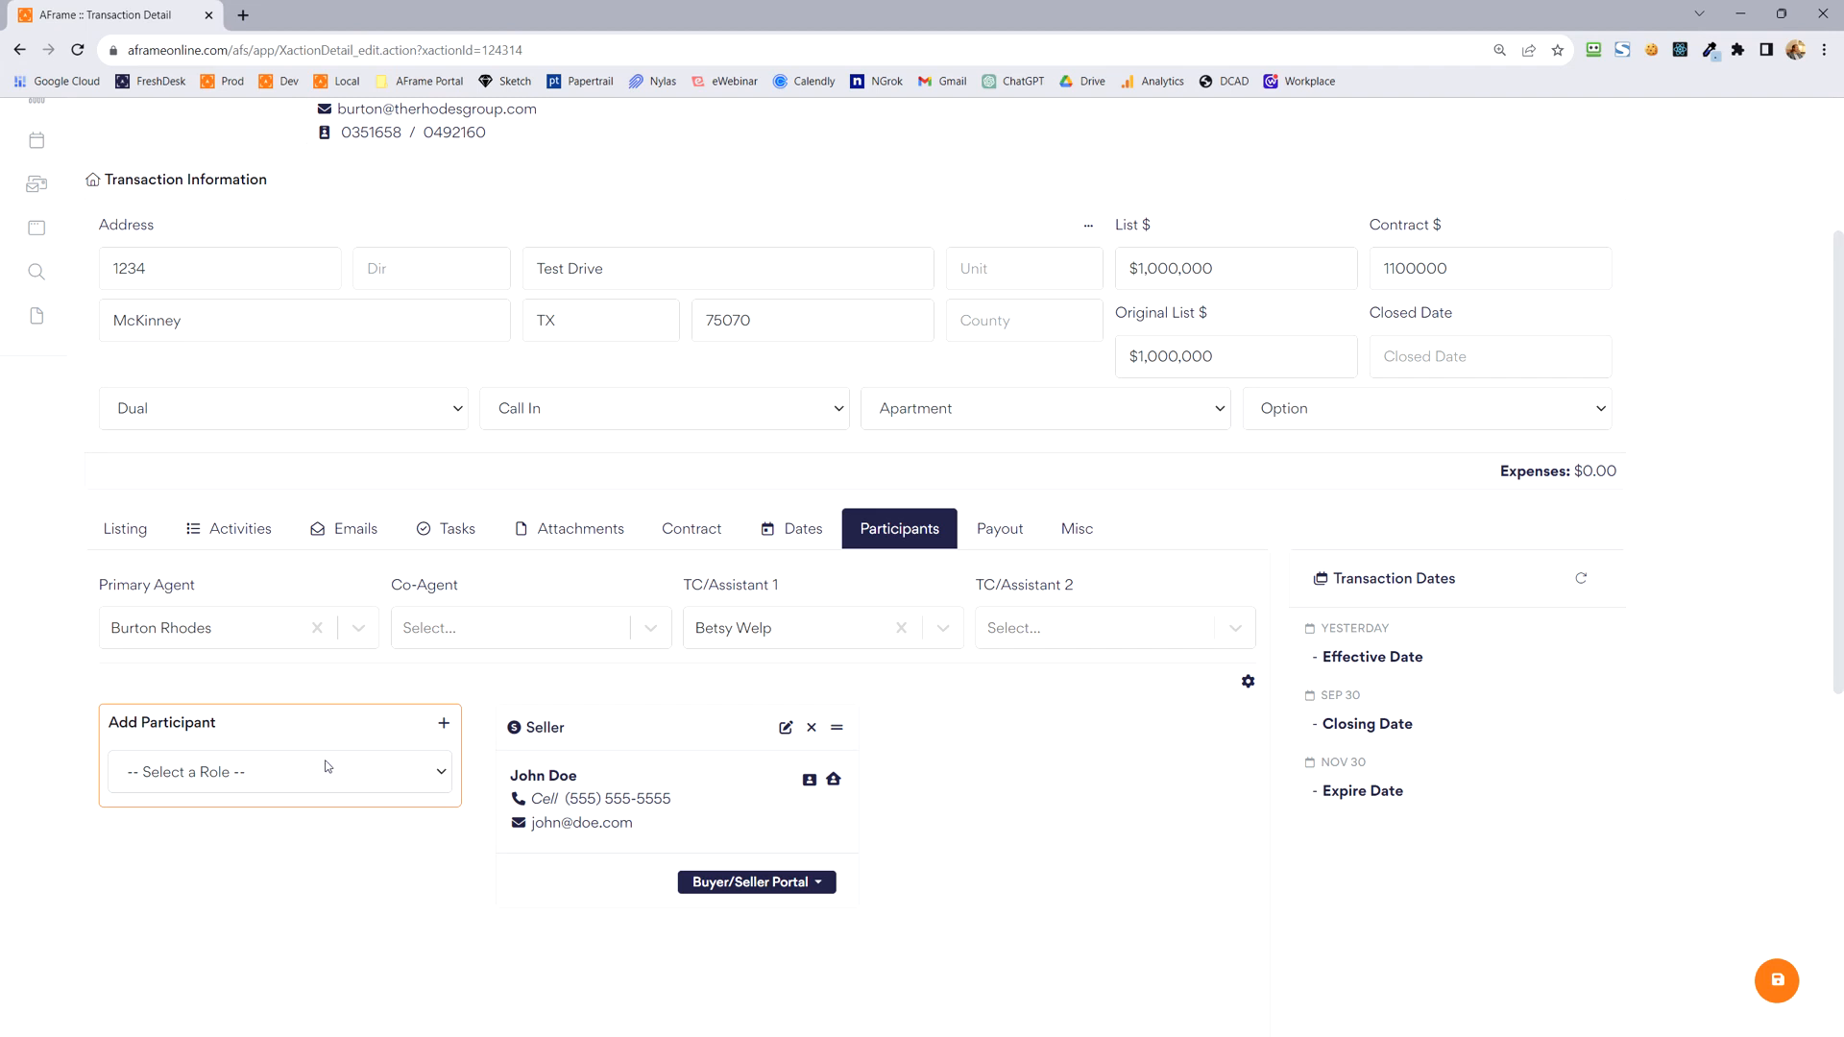
pyautogui.click(701, 540)
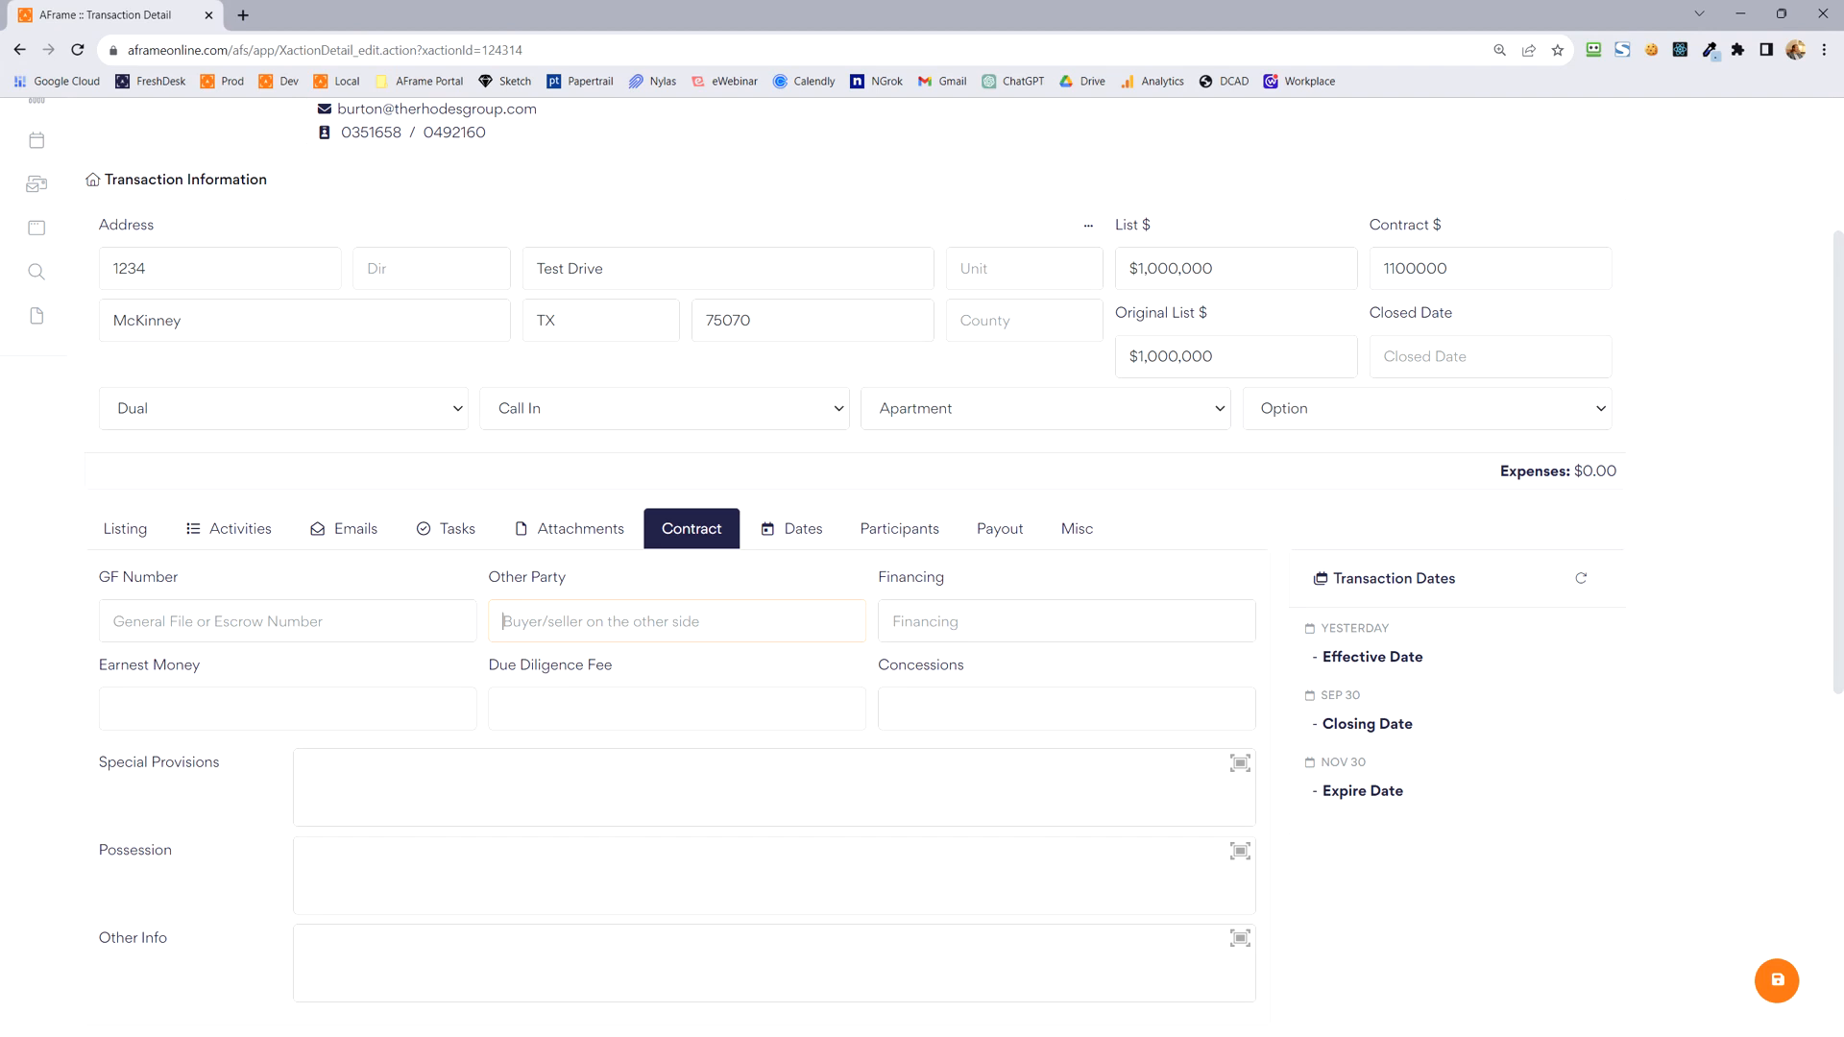
pyautogui.click(900, 536)
pyautogui.click(372, 776)
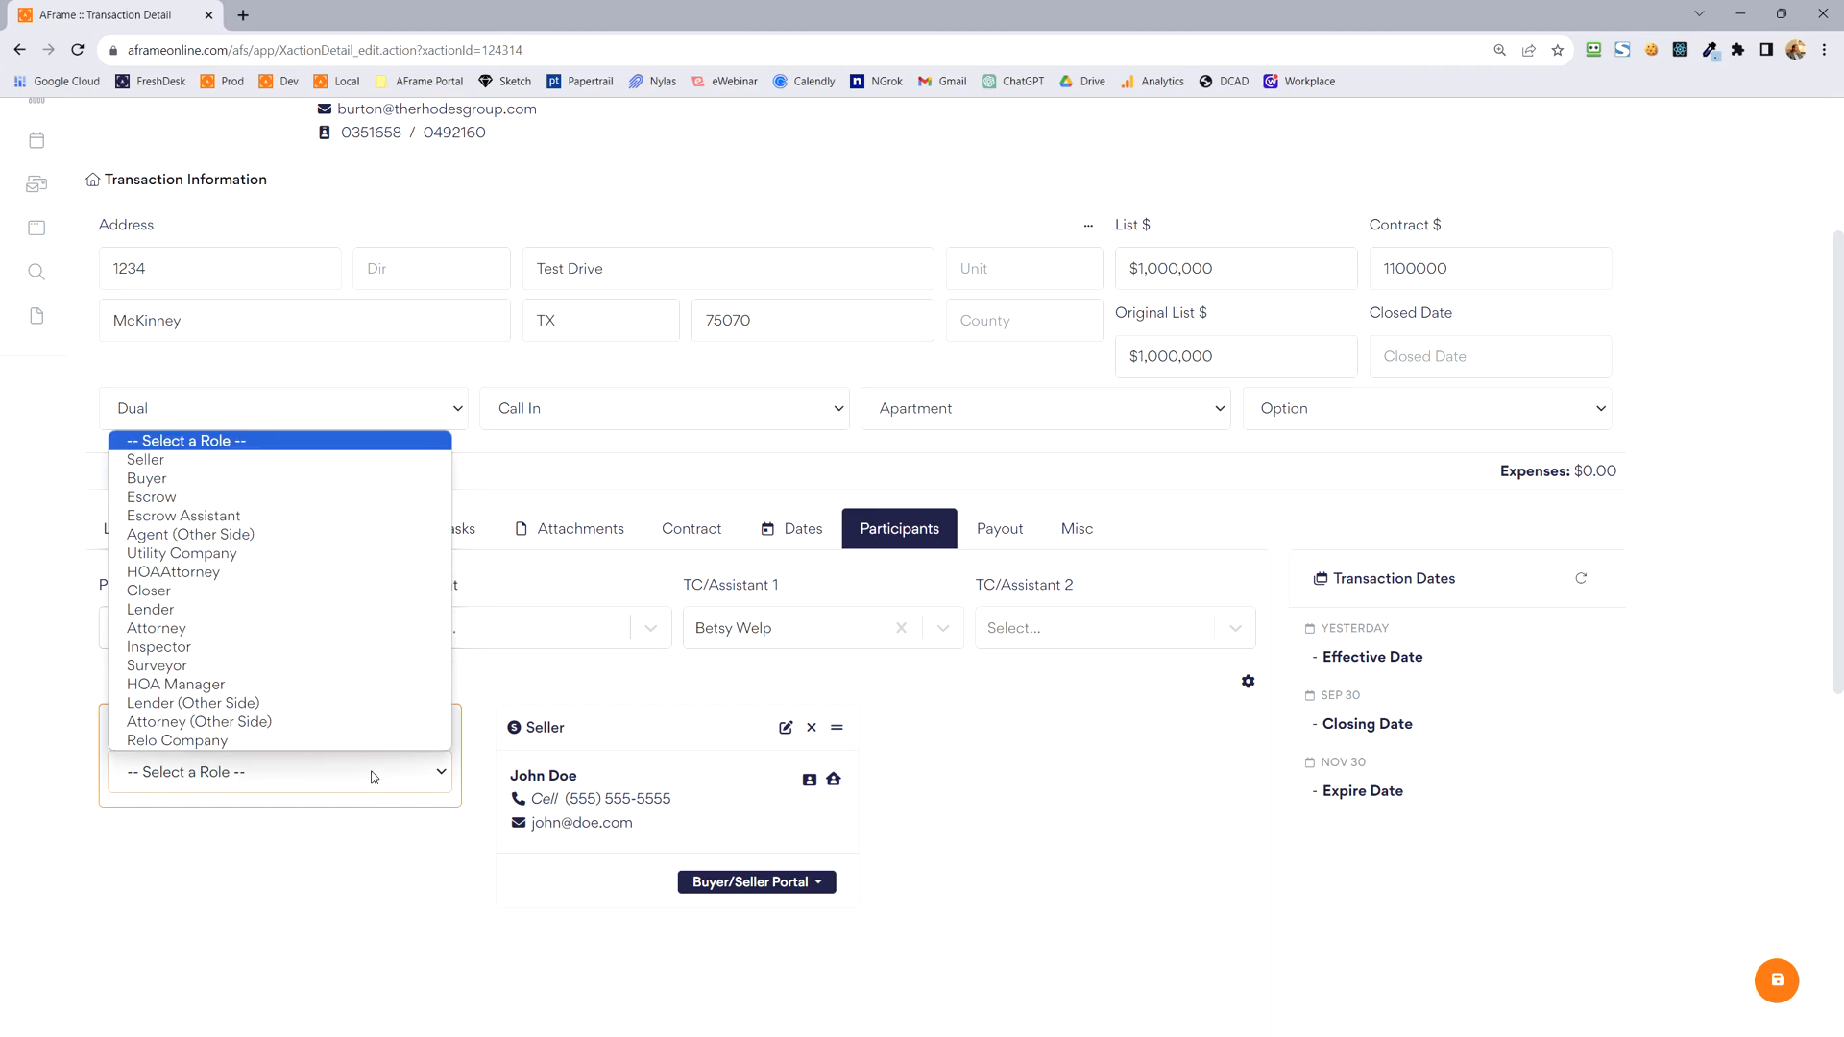
pyautogui.click(293, 479)
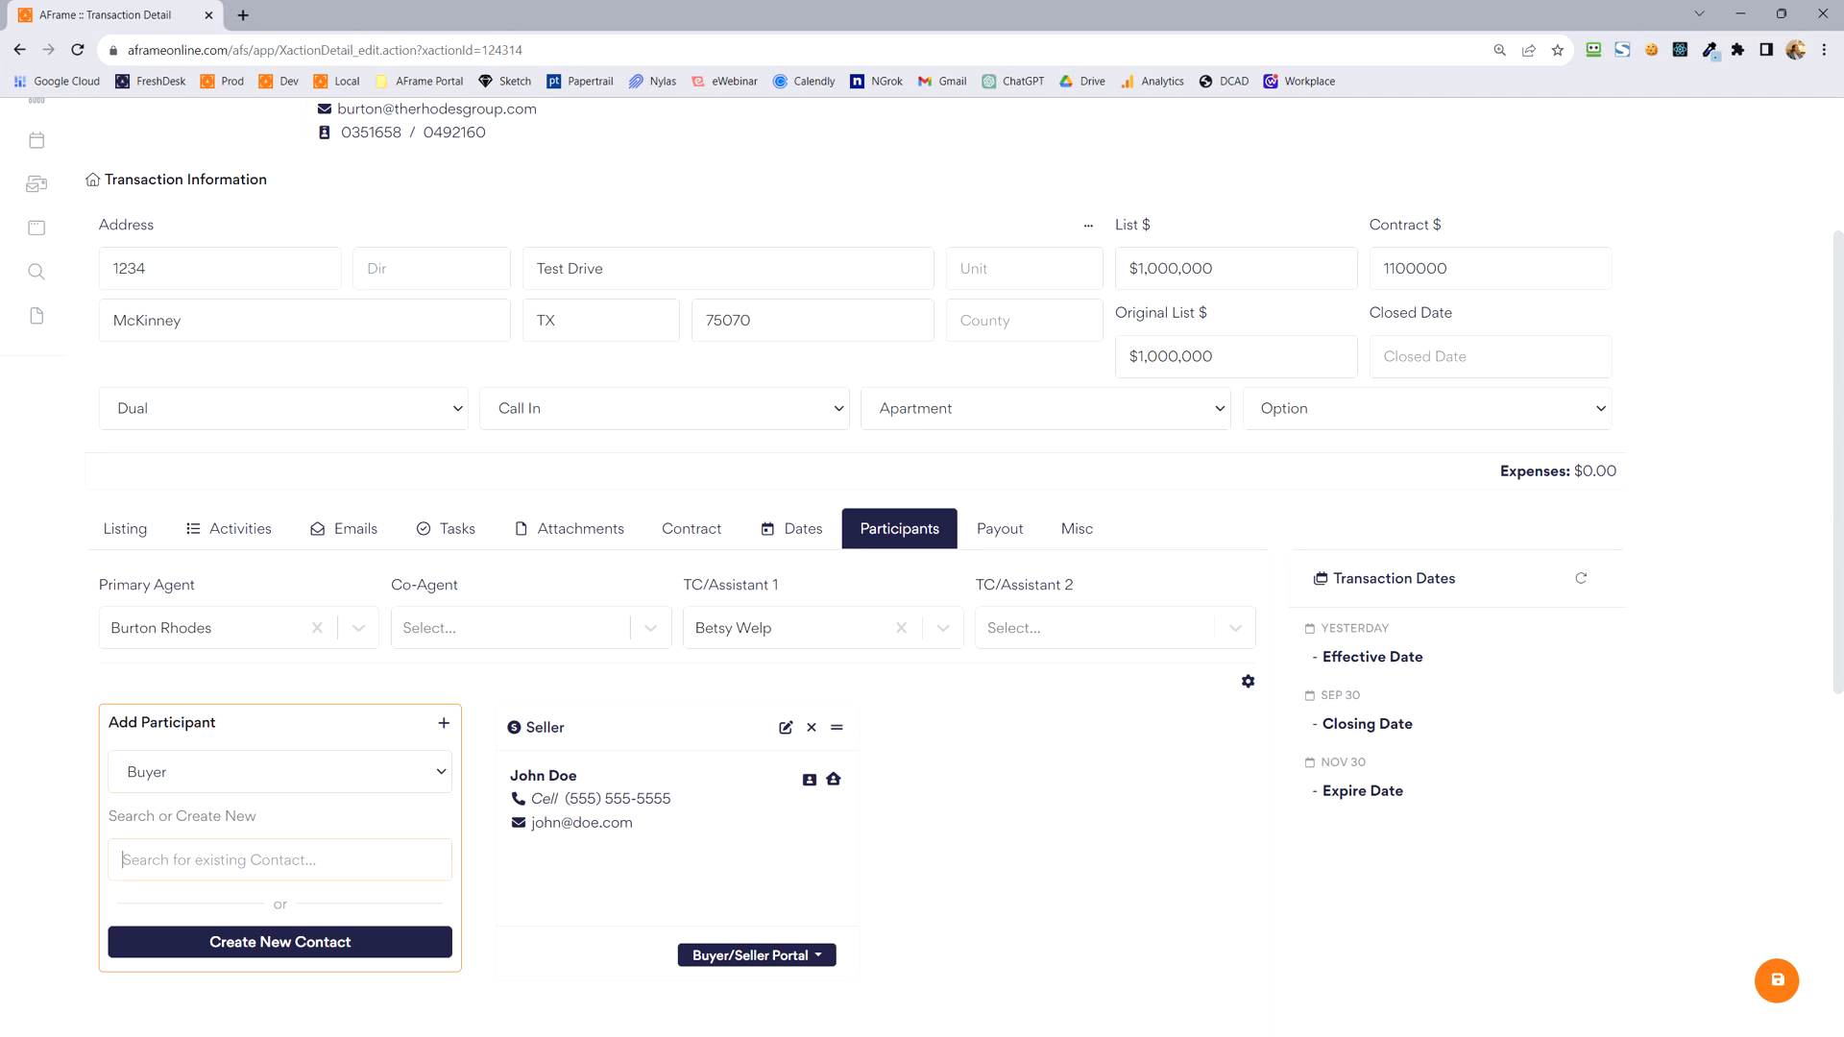
pyautogui.write('Jane')
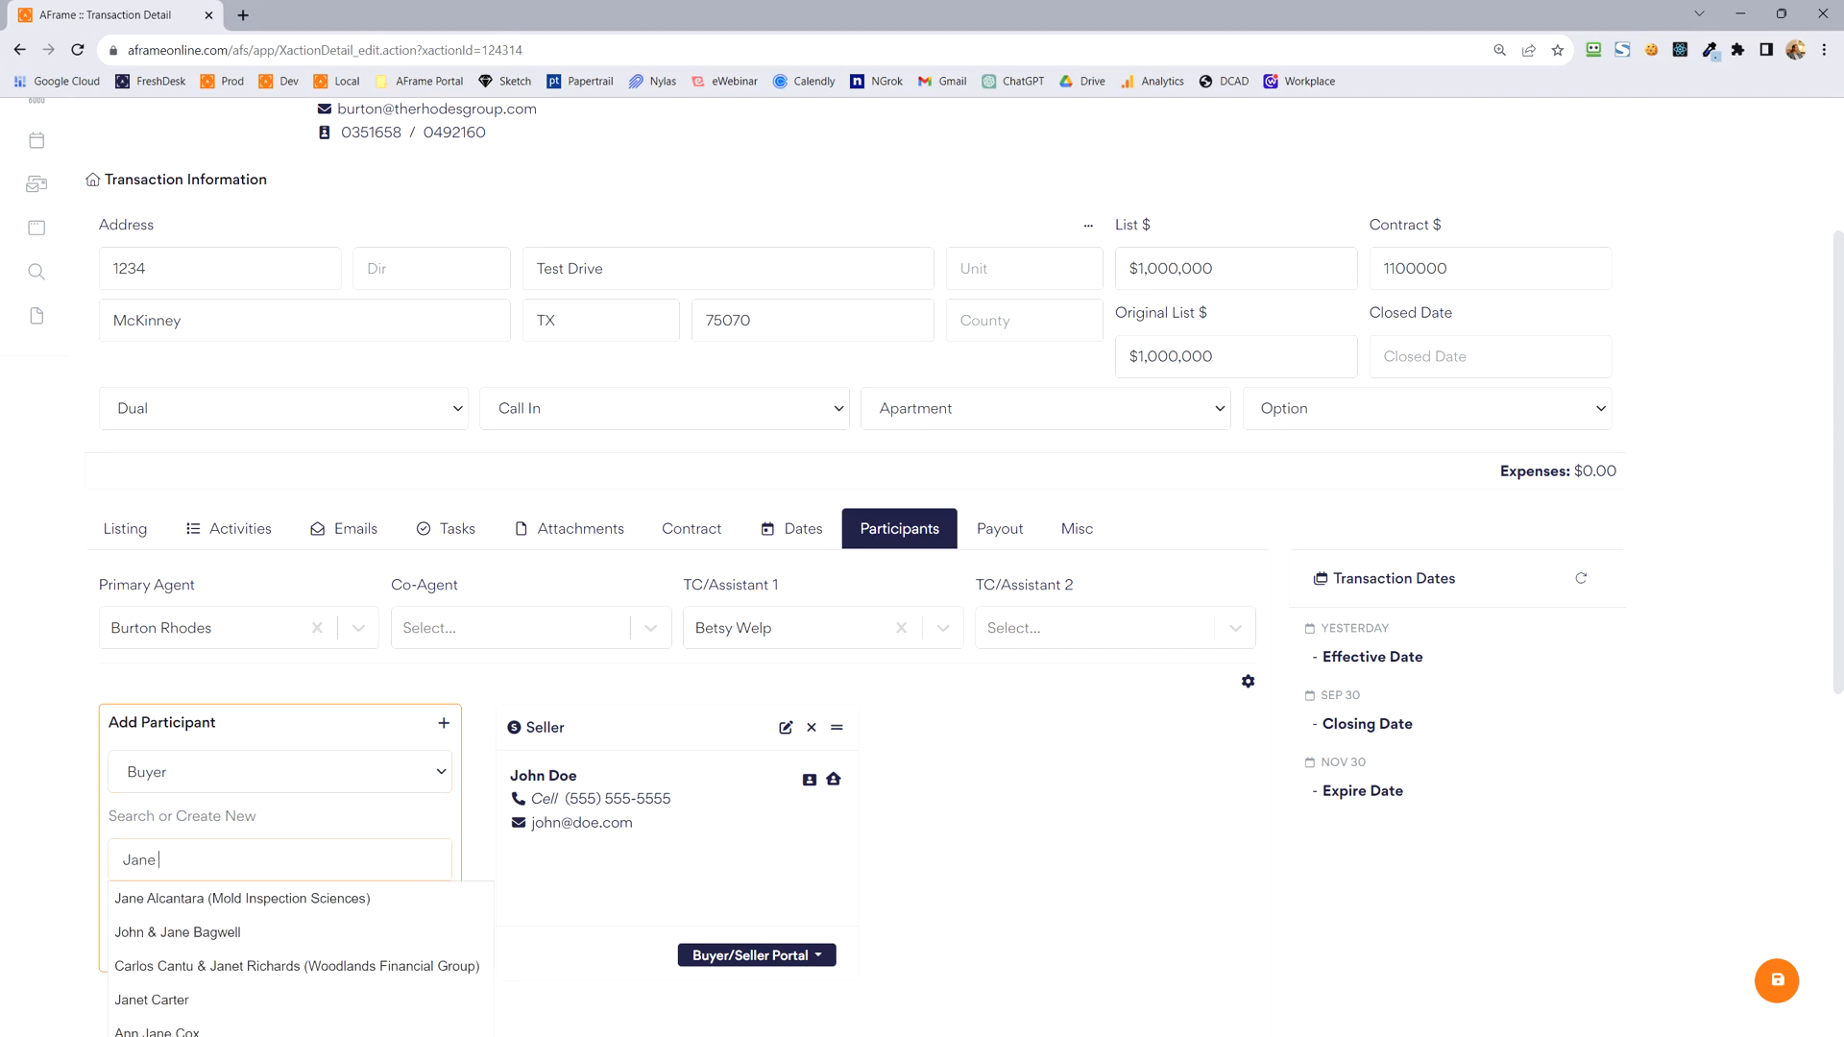
pyautogui.write(' Doe')
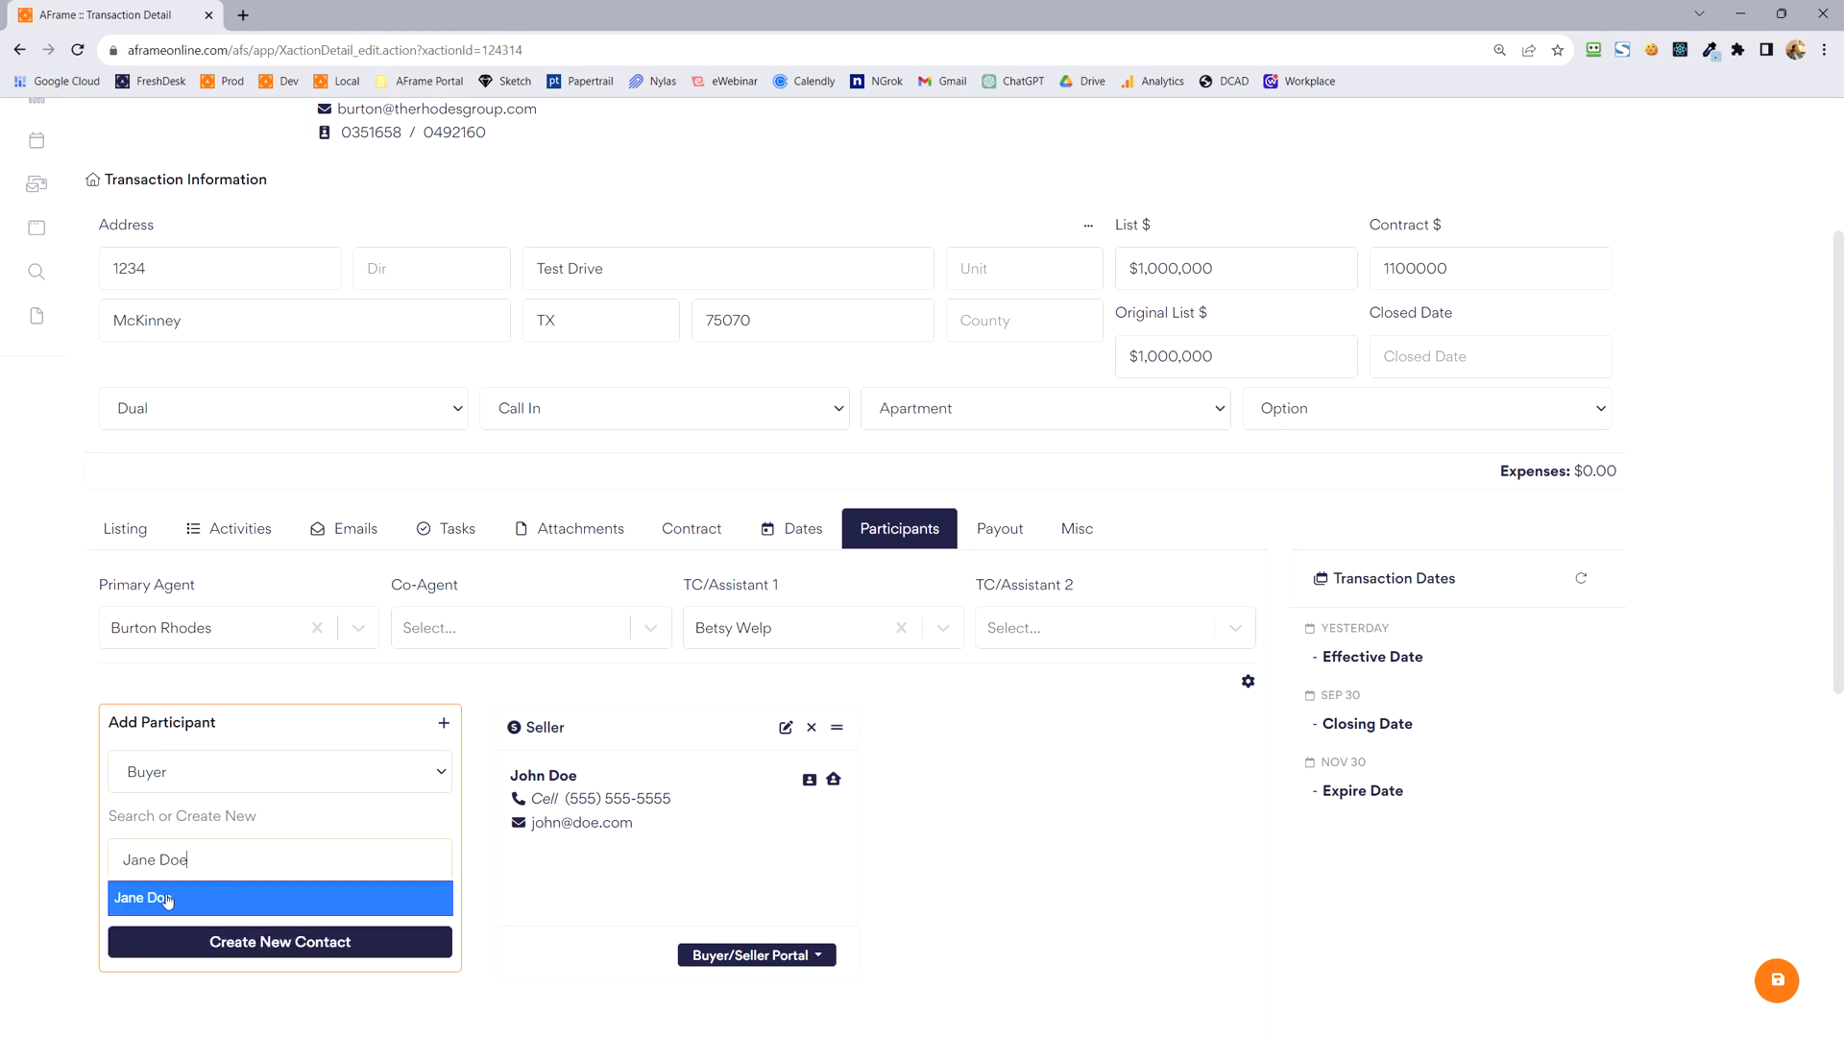
pyautogui.click(168, 901)
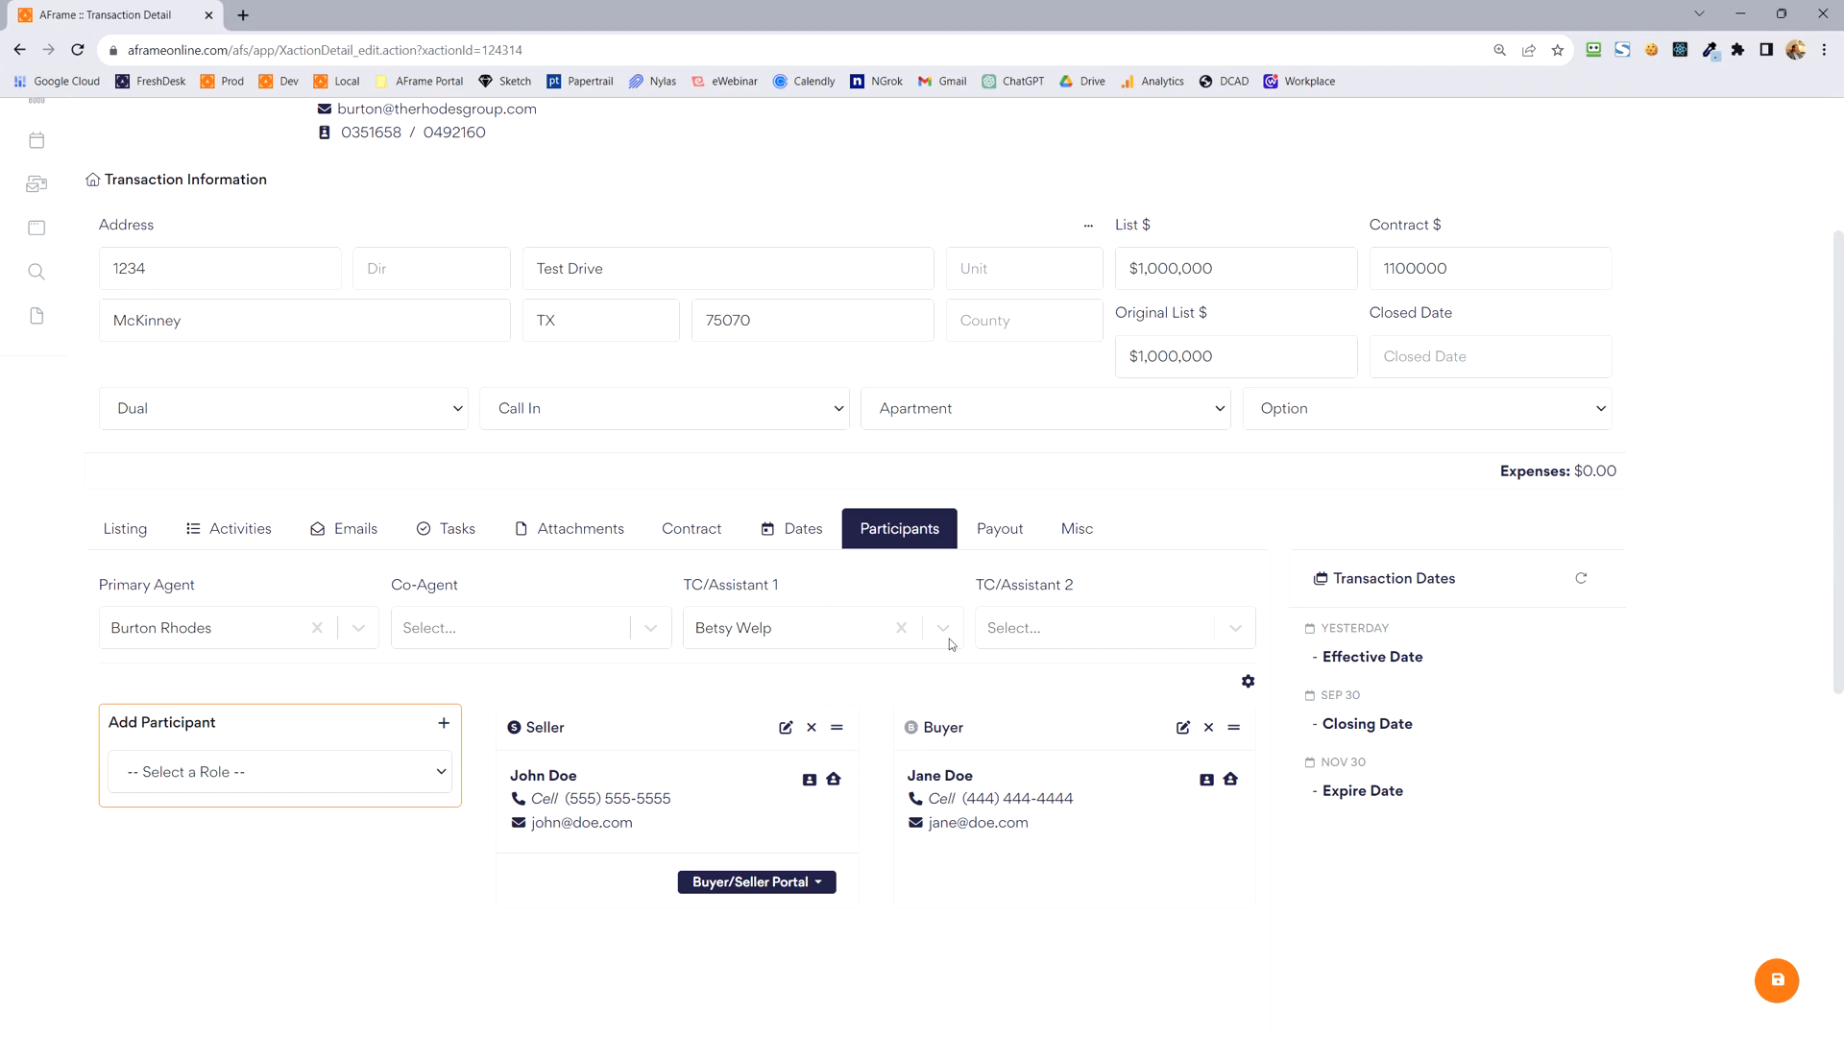
# - Set the commission to 6%, calculate the actual gross payout from it, and save the transaction
pyautogui.click(1018, 533)
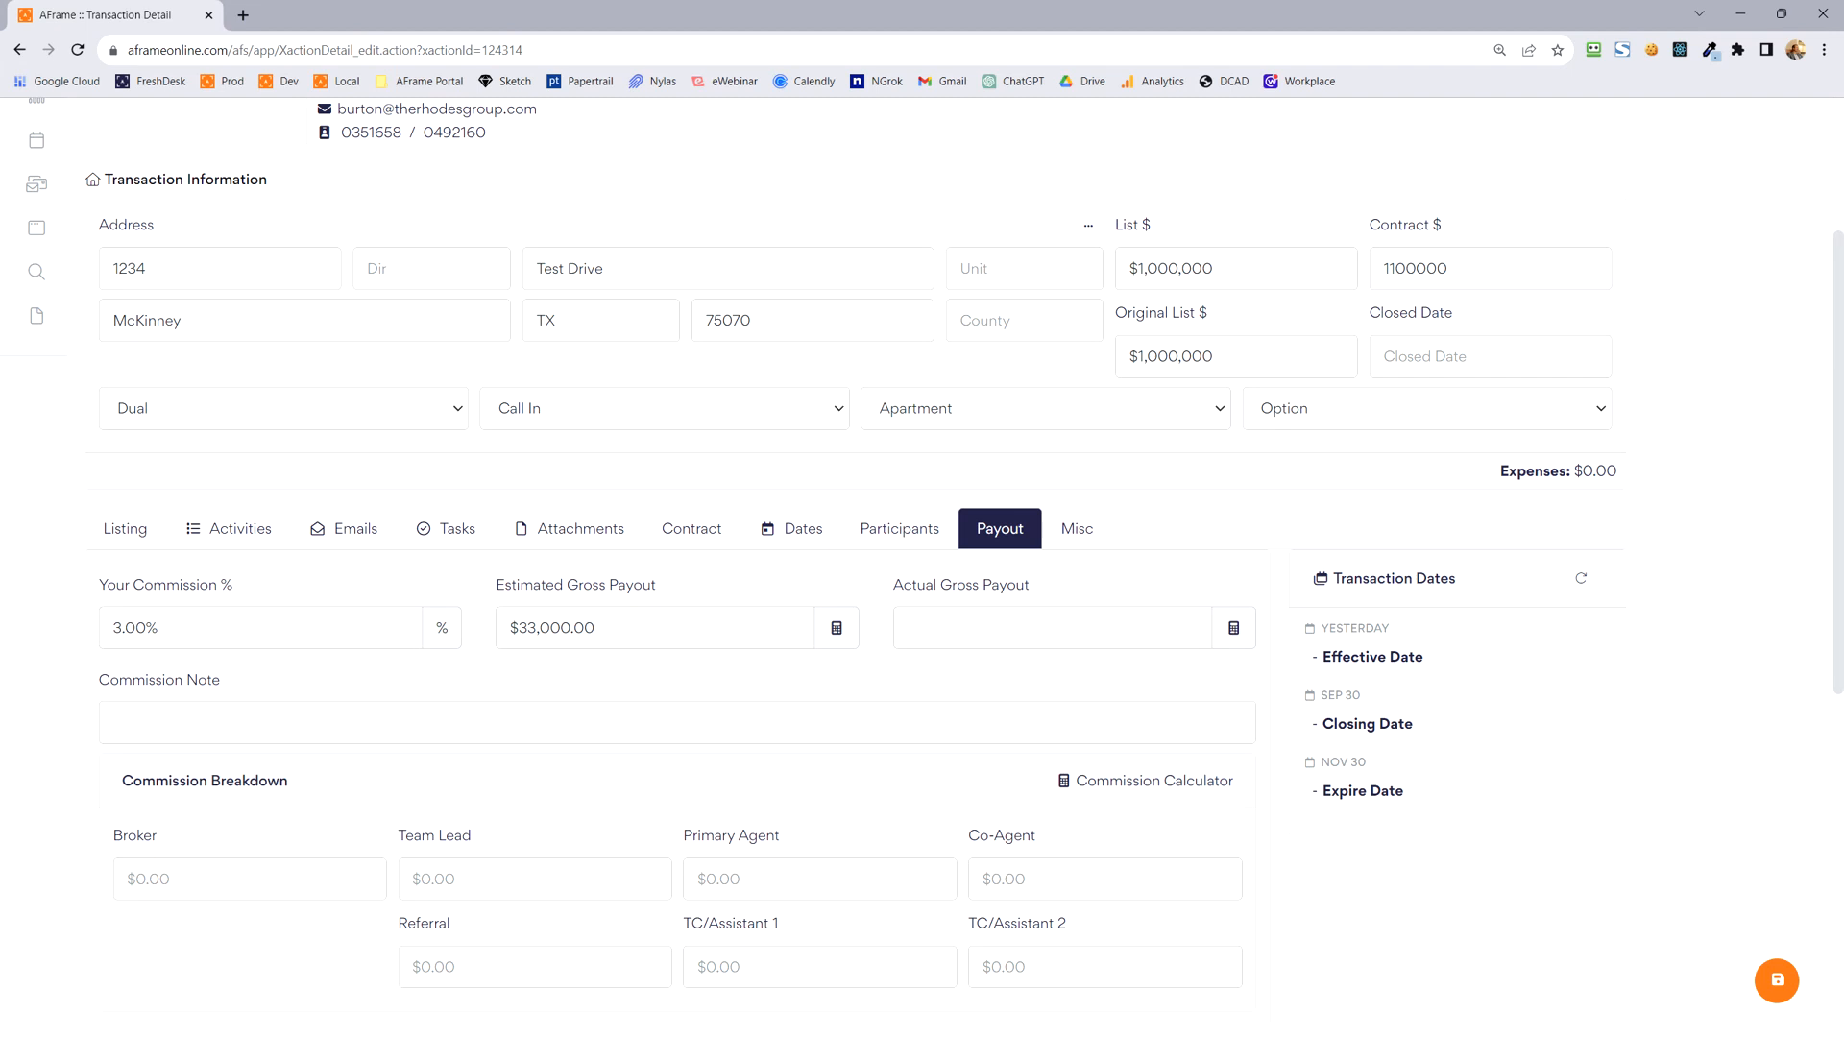
pyautogui.moveTo(172, 628); pyautogui.dragTo(81, 626)
pyautogui.write('6')
pyautogui.click(1235, 630)
pyautogui.moveTo(1018, 628); pyautogui.dragTo(890, 633)
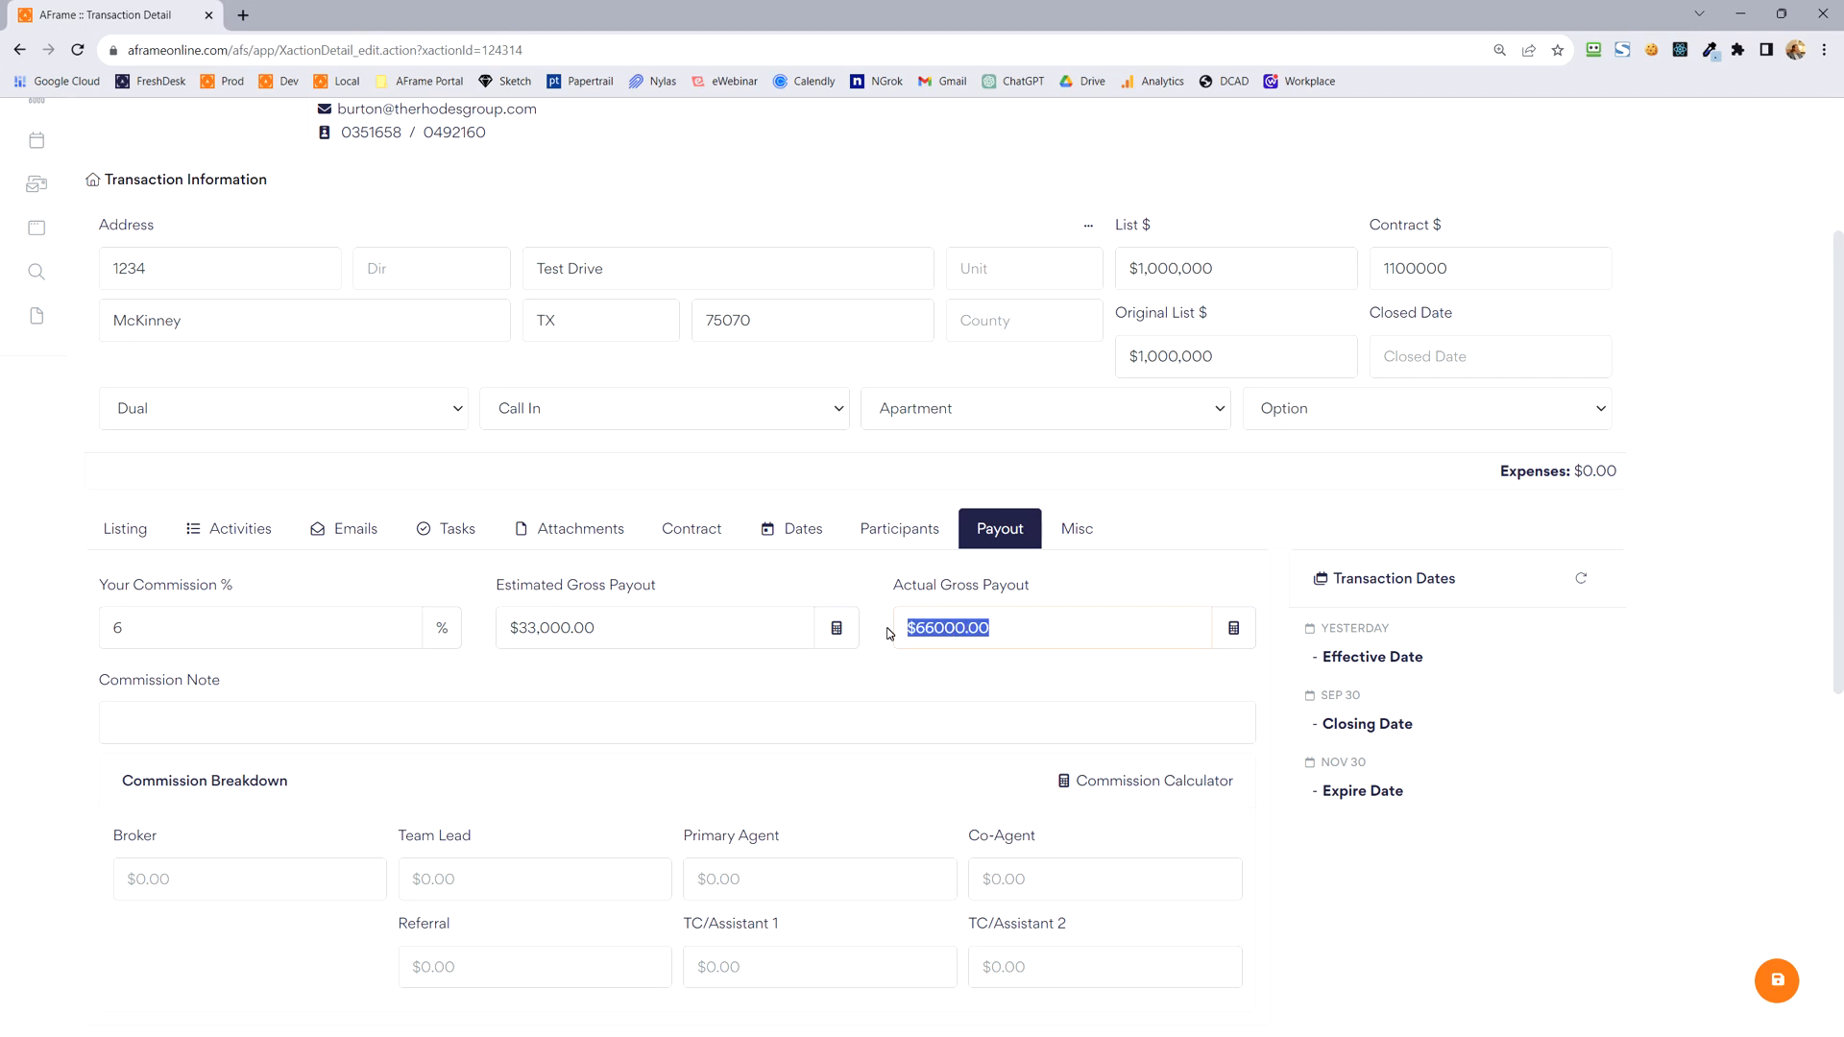
pyautogui.click(900, 722)
pyautogui.click(1773, 981)
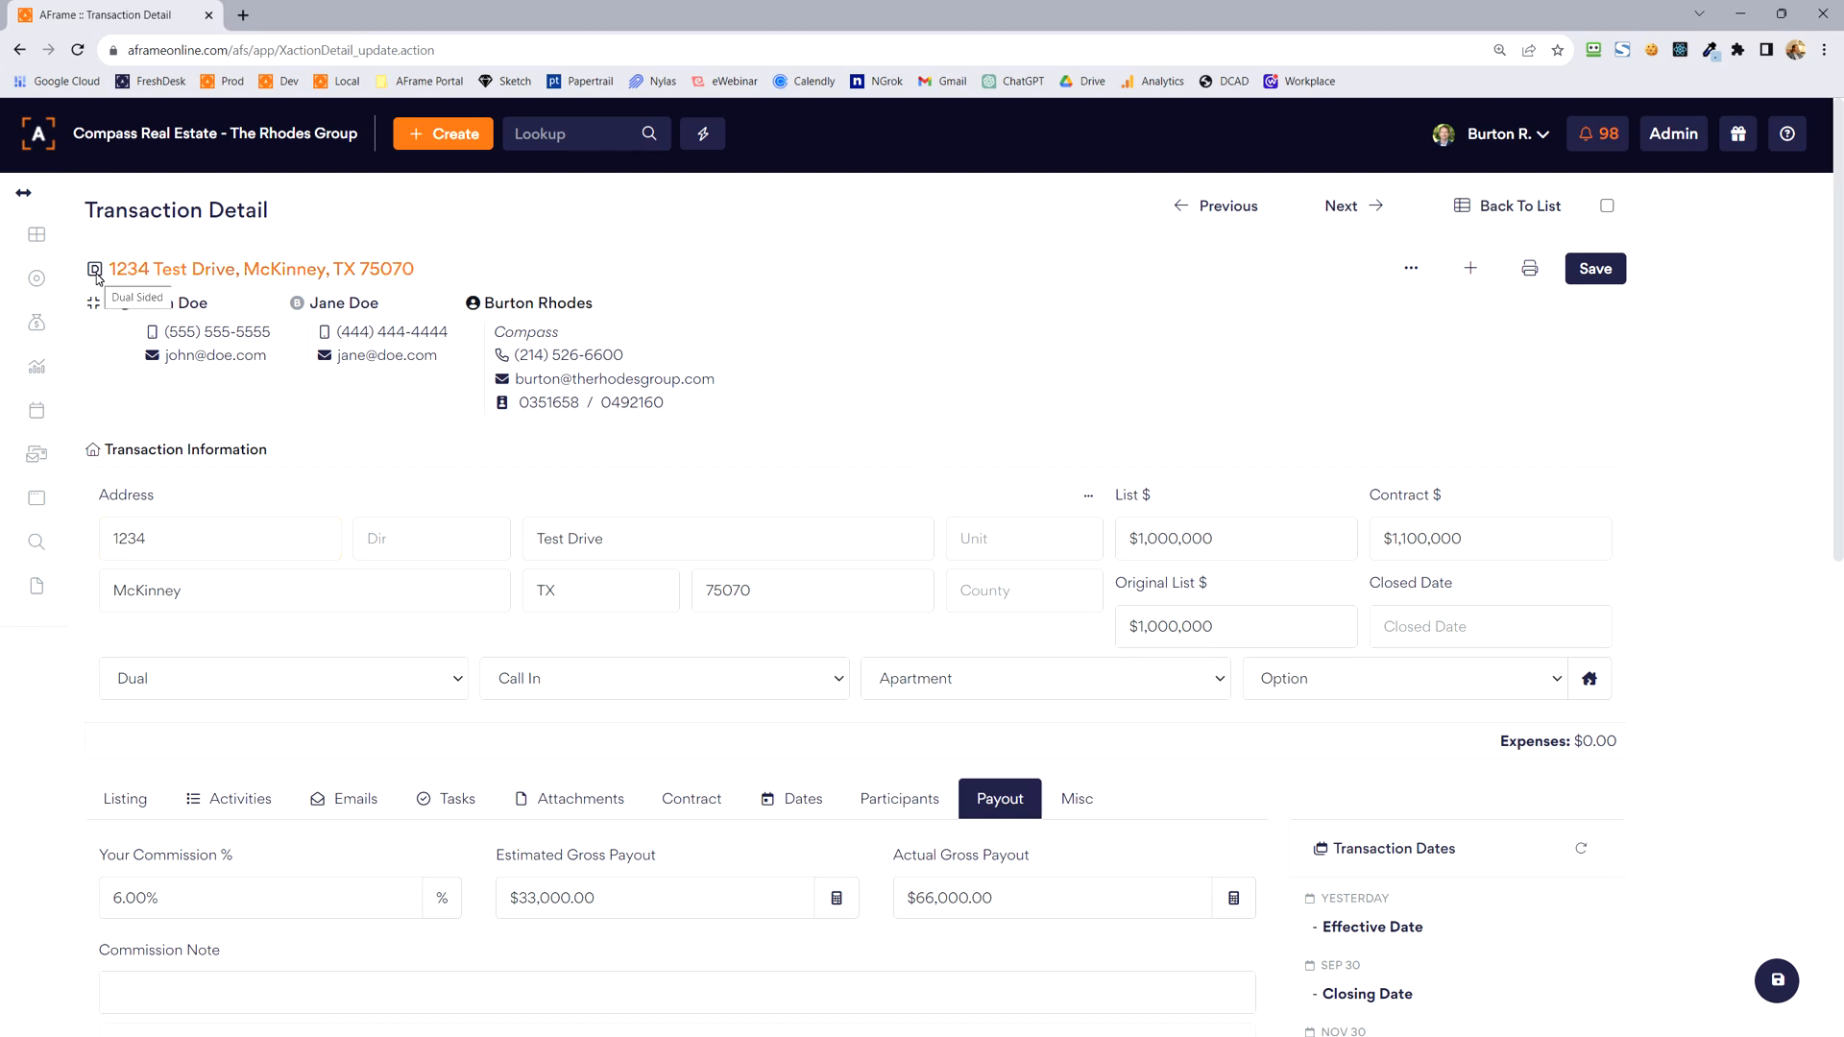
# - Examine the seller and buyer shown in the transaction header and on their participant cards, including their portal options
pyautogui.moveTo(233, 305); pyautogui.dragTo(139, 305)
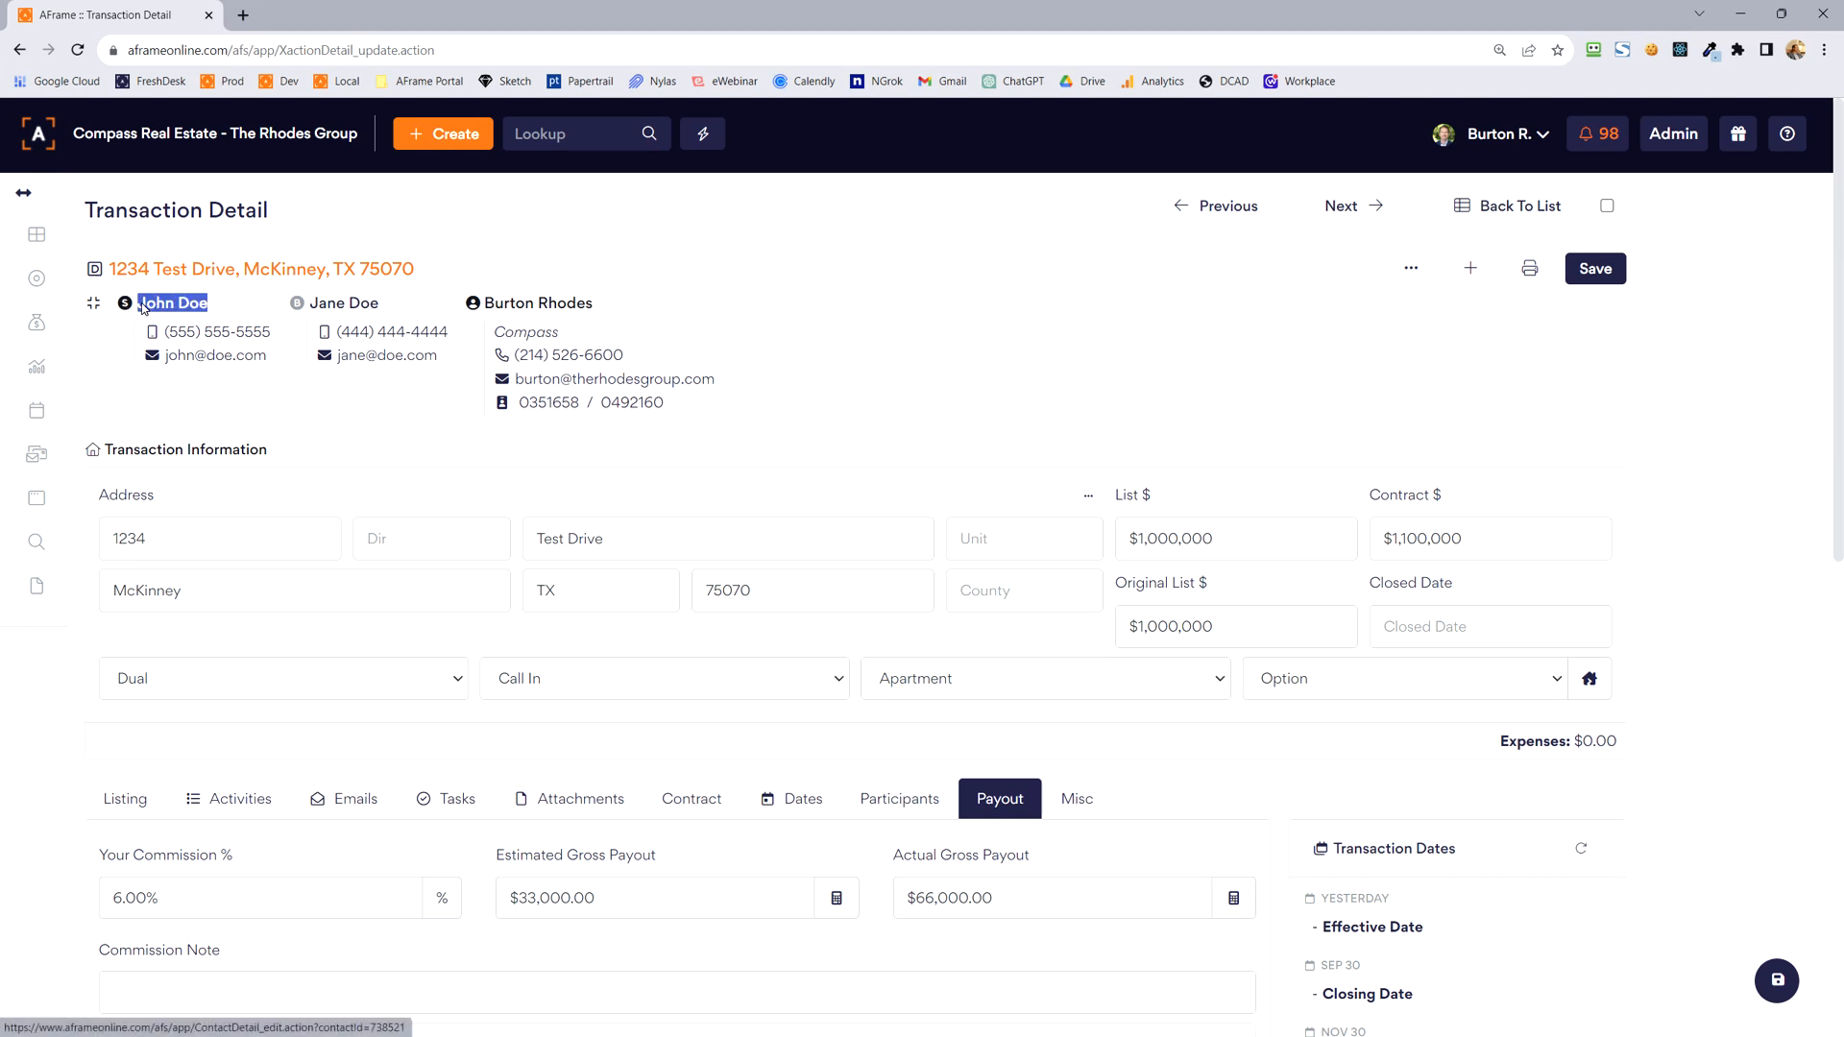
pyautogui.moveTo(382, 305); pyautogui.dragTo(313, 308)
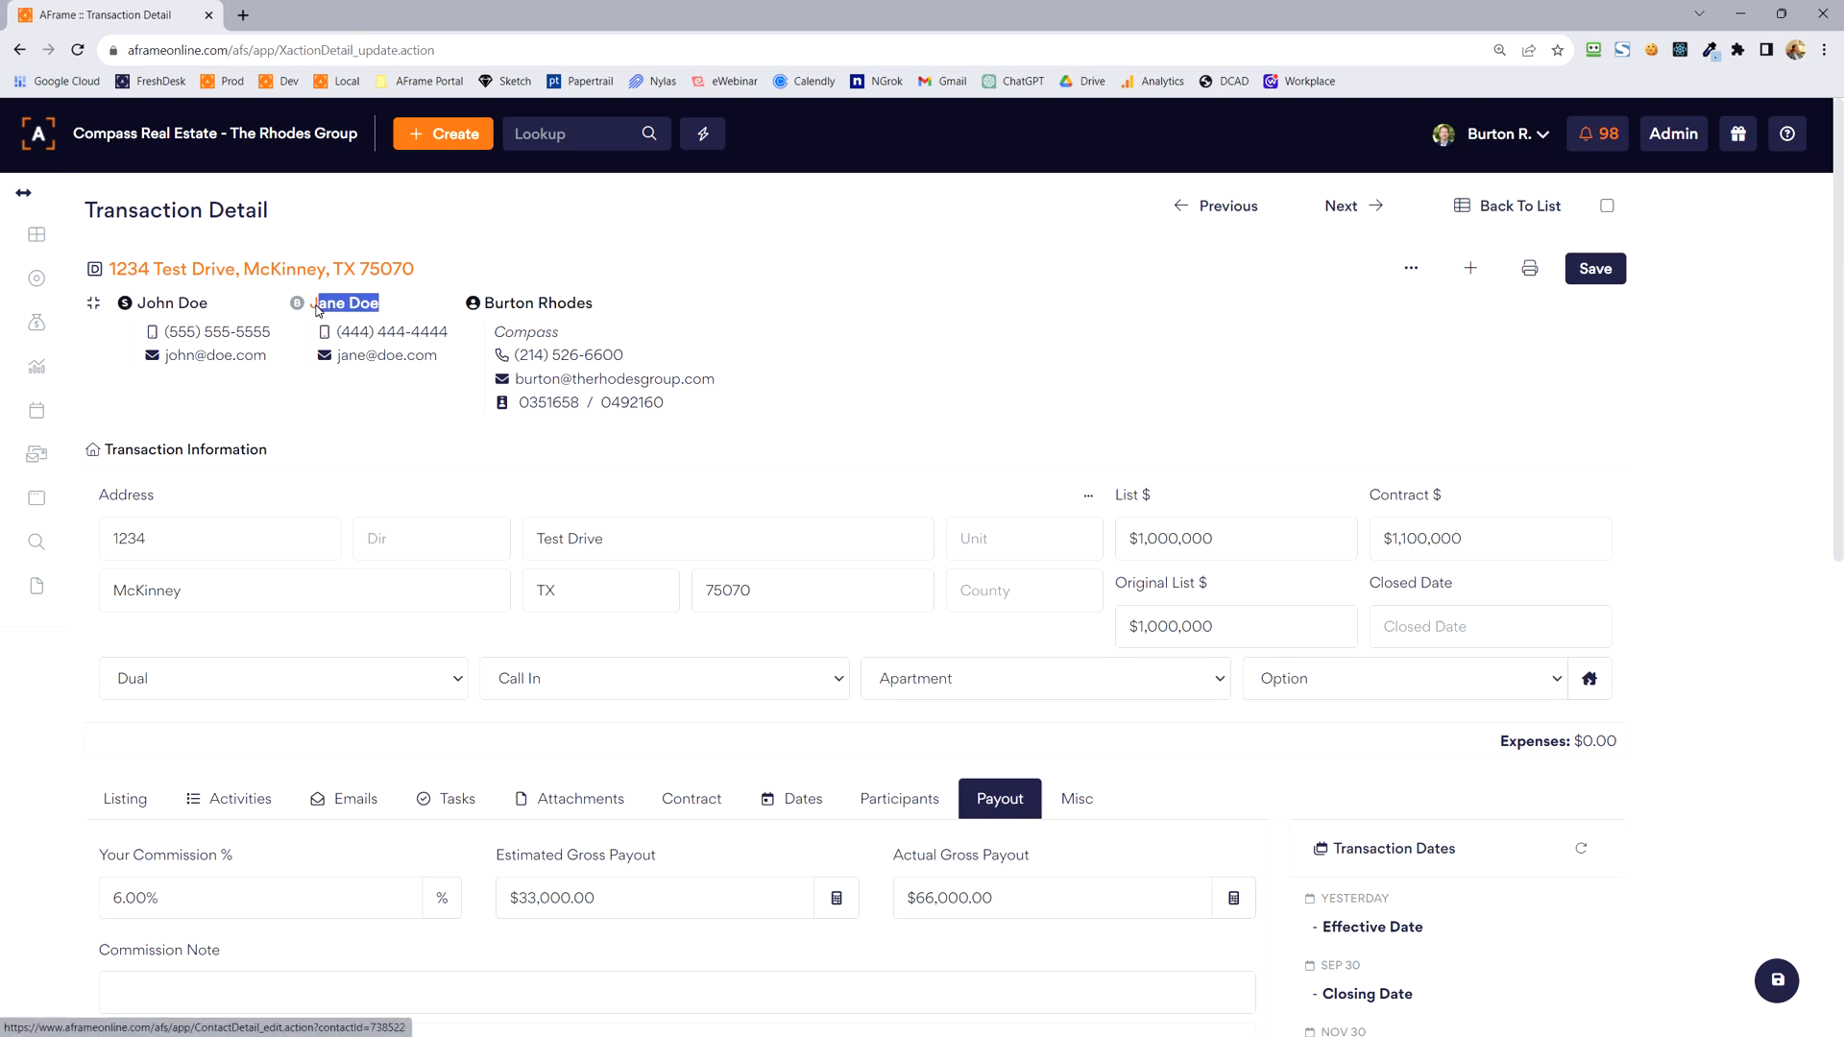
pyautogui.click(768, 338)
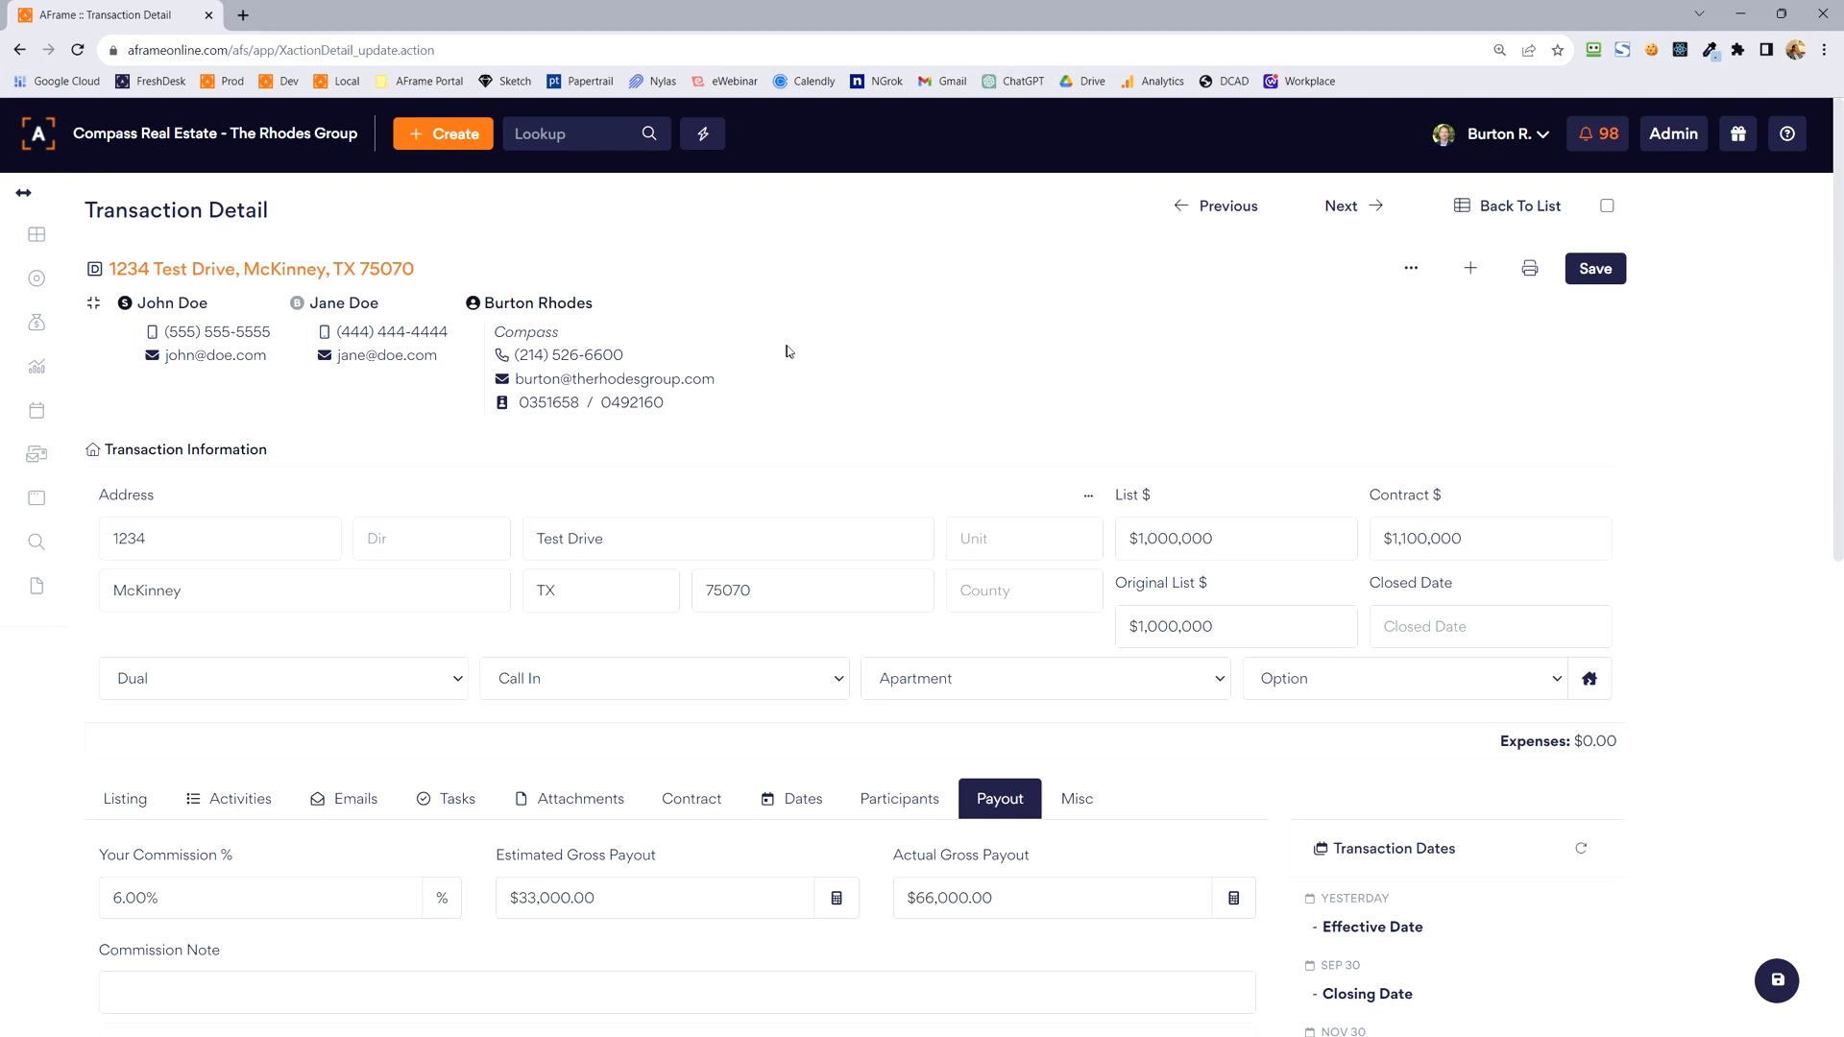
pyautogui.scroll(-4, 788, 351)
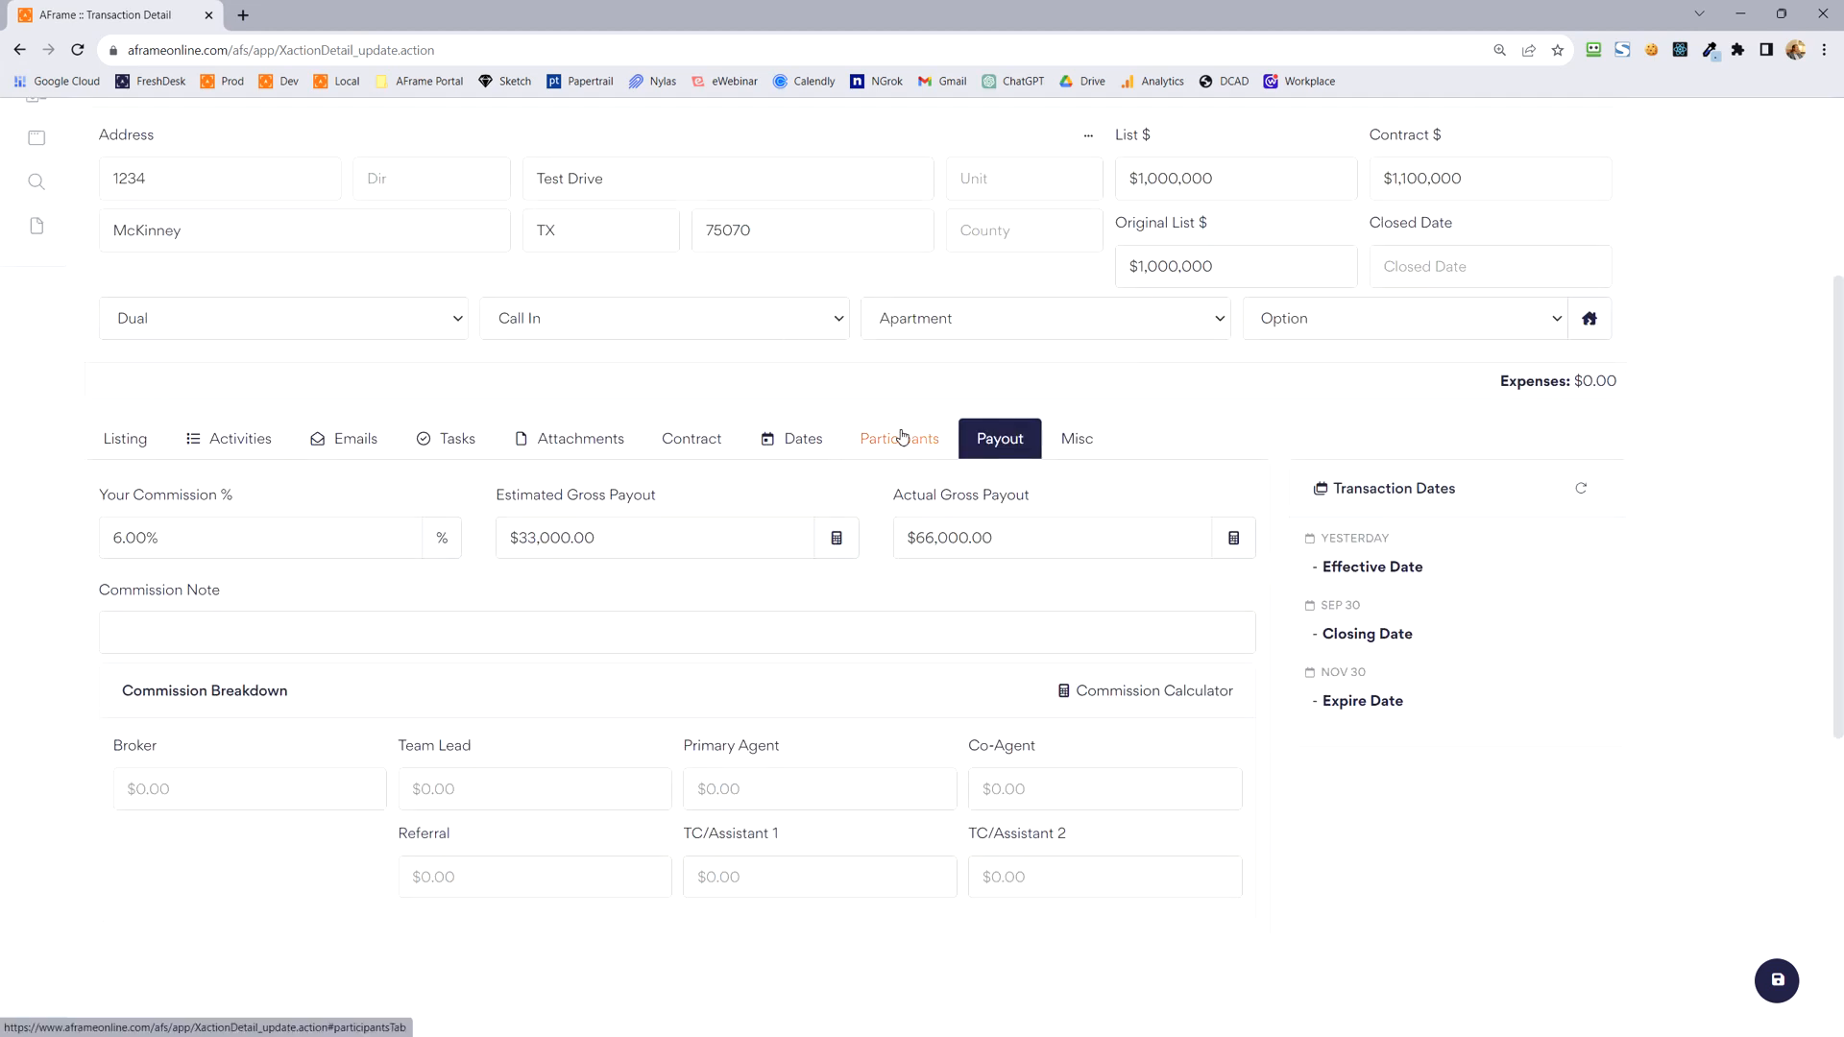
pyautogui.click(902, 438)
pyautogui.moveTo(566, 638); pyautogui.dragTo(535, 638)
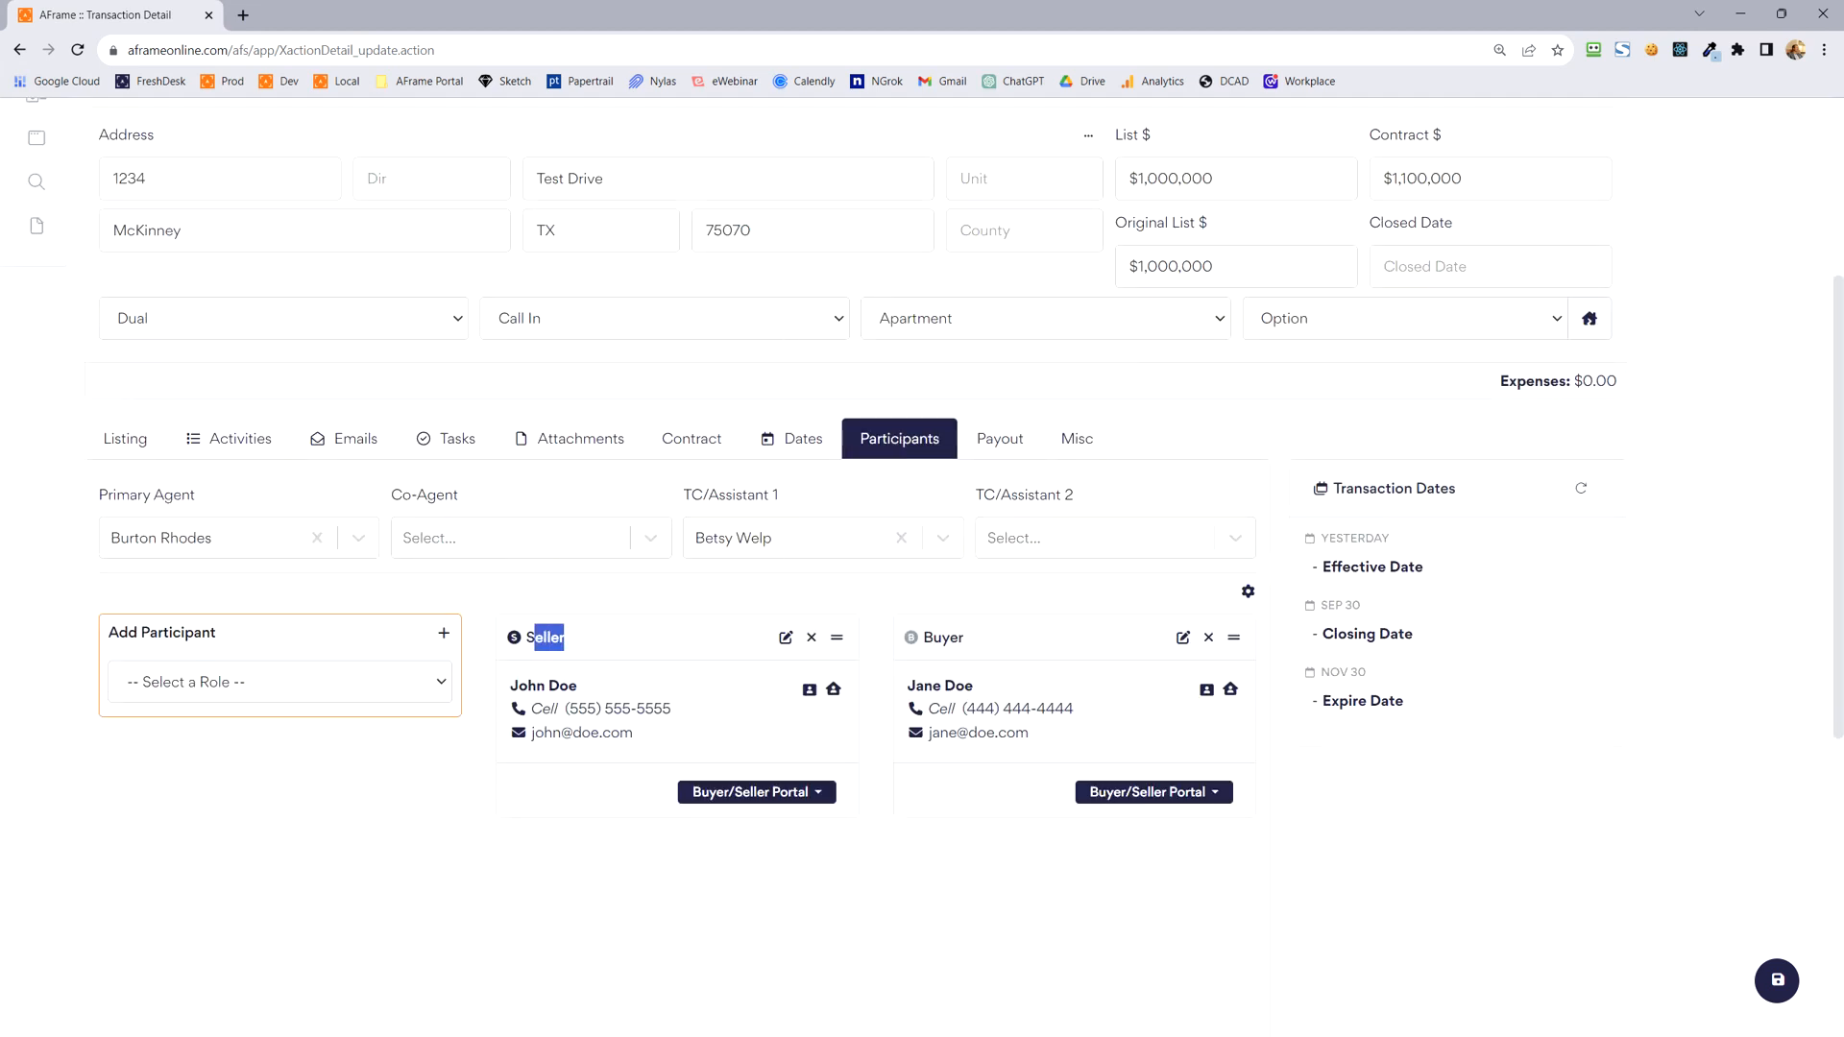
pyautogui.moveTo(965, 641); pyautogui.dragTo(915, 641)
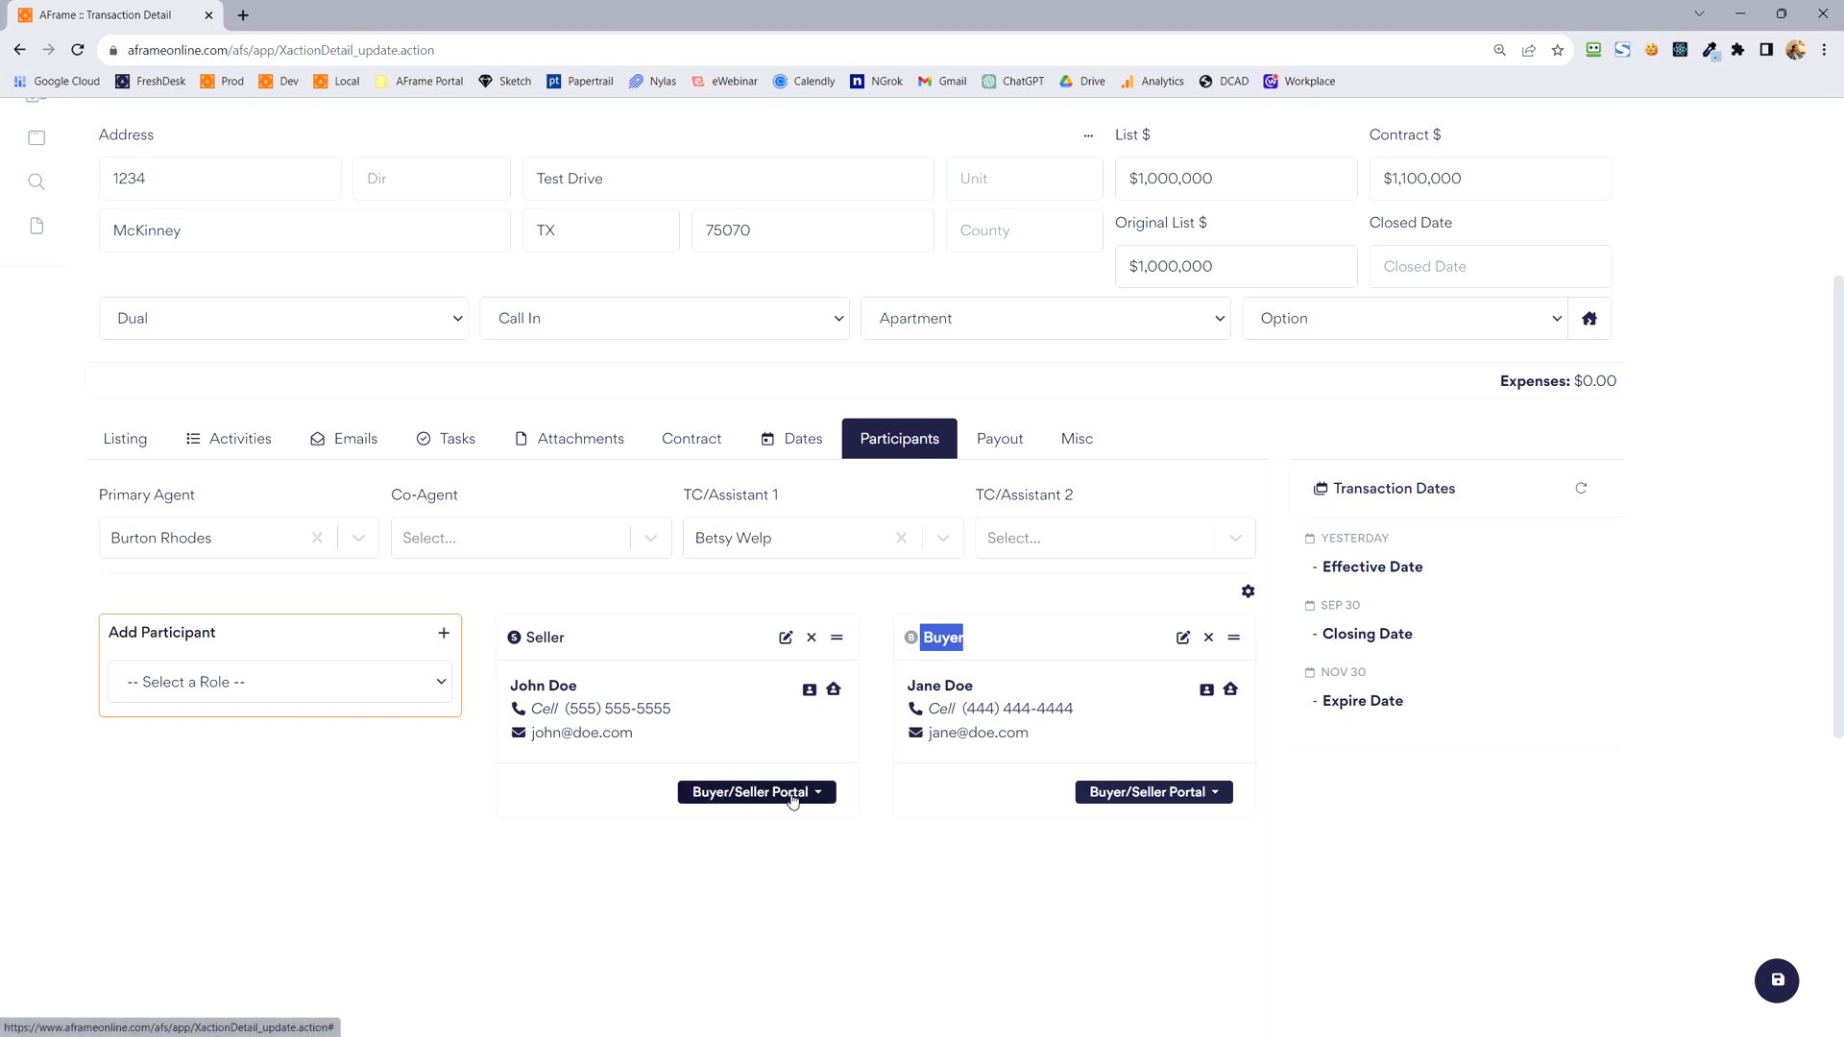
pyautogui.click(1024, 822)
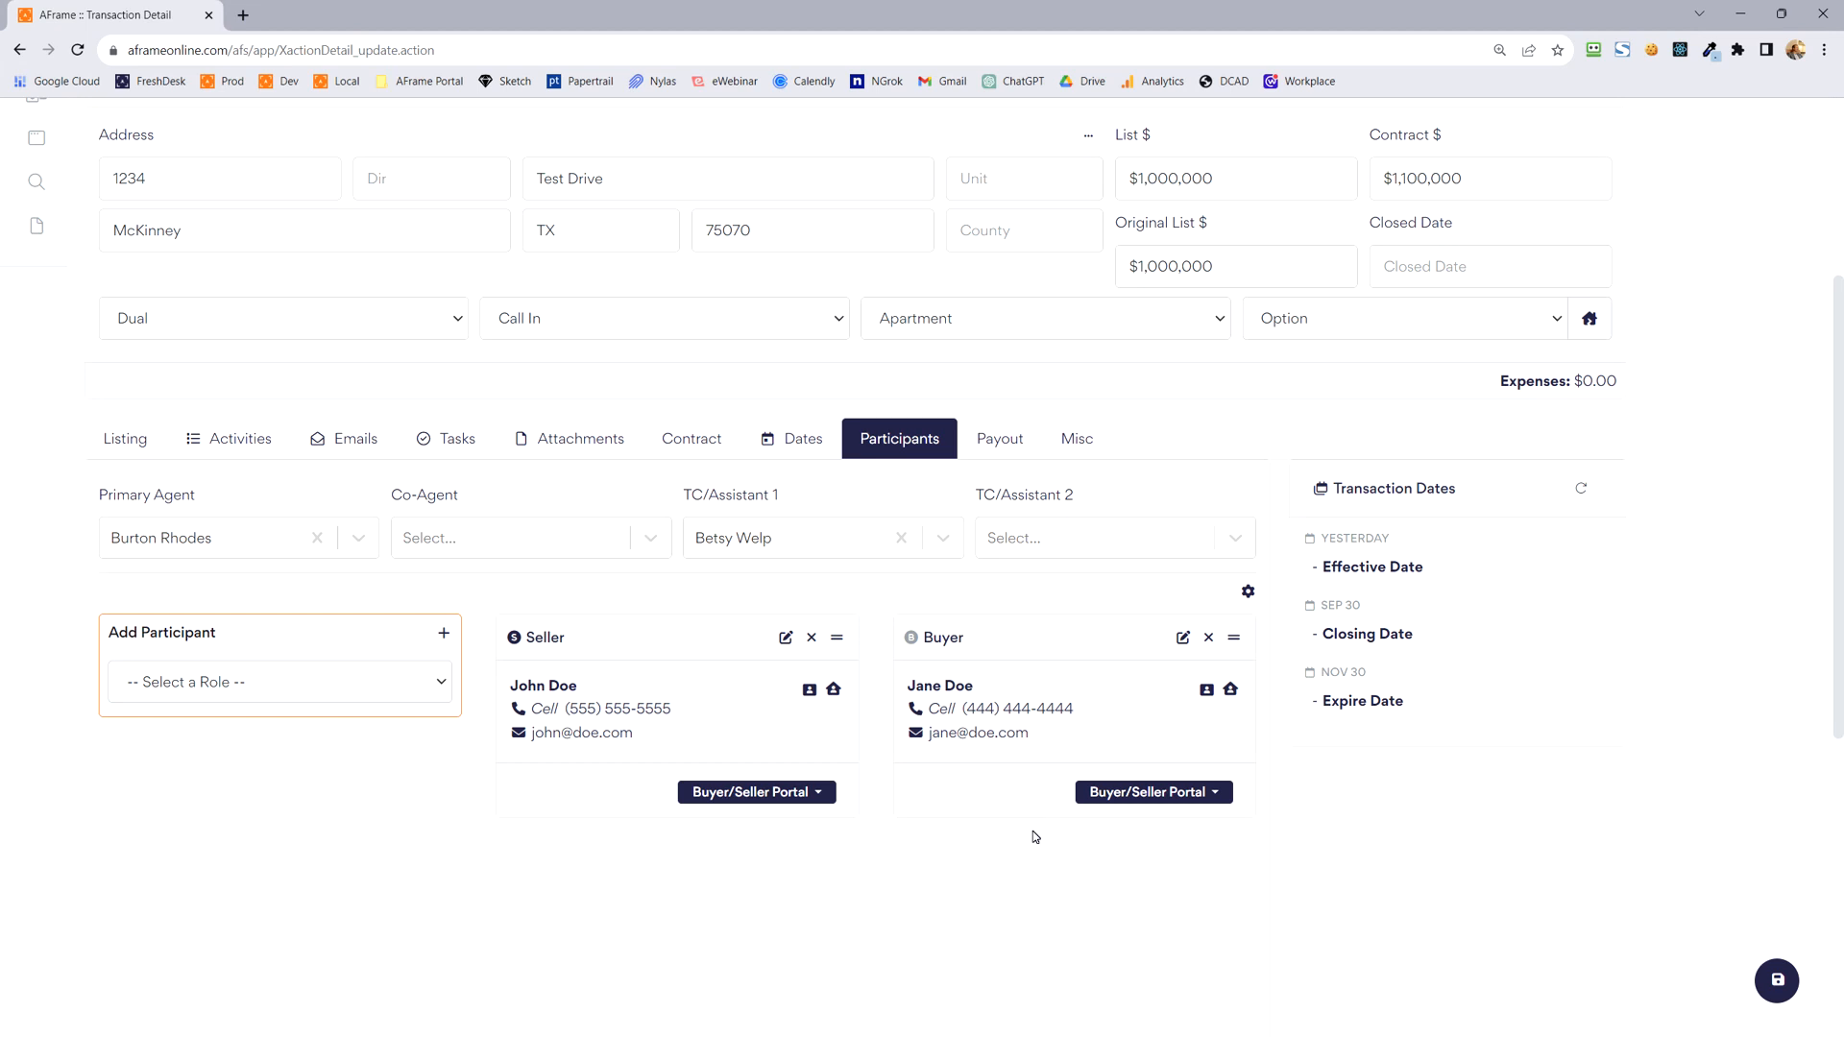
pyautogui.scroll(1, 943, 894)
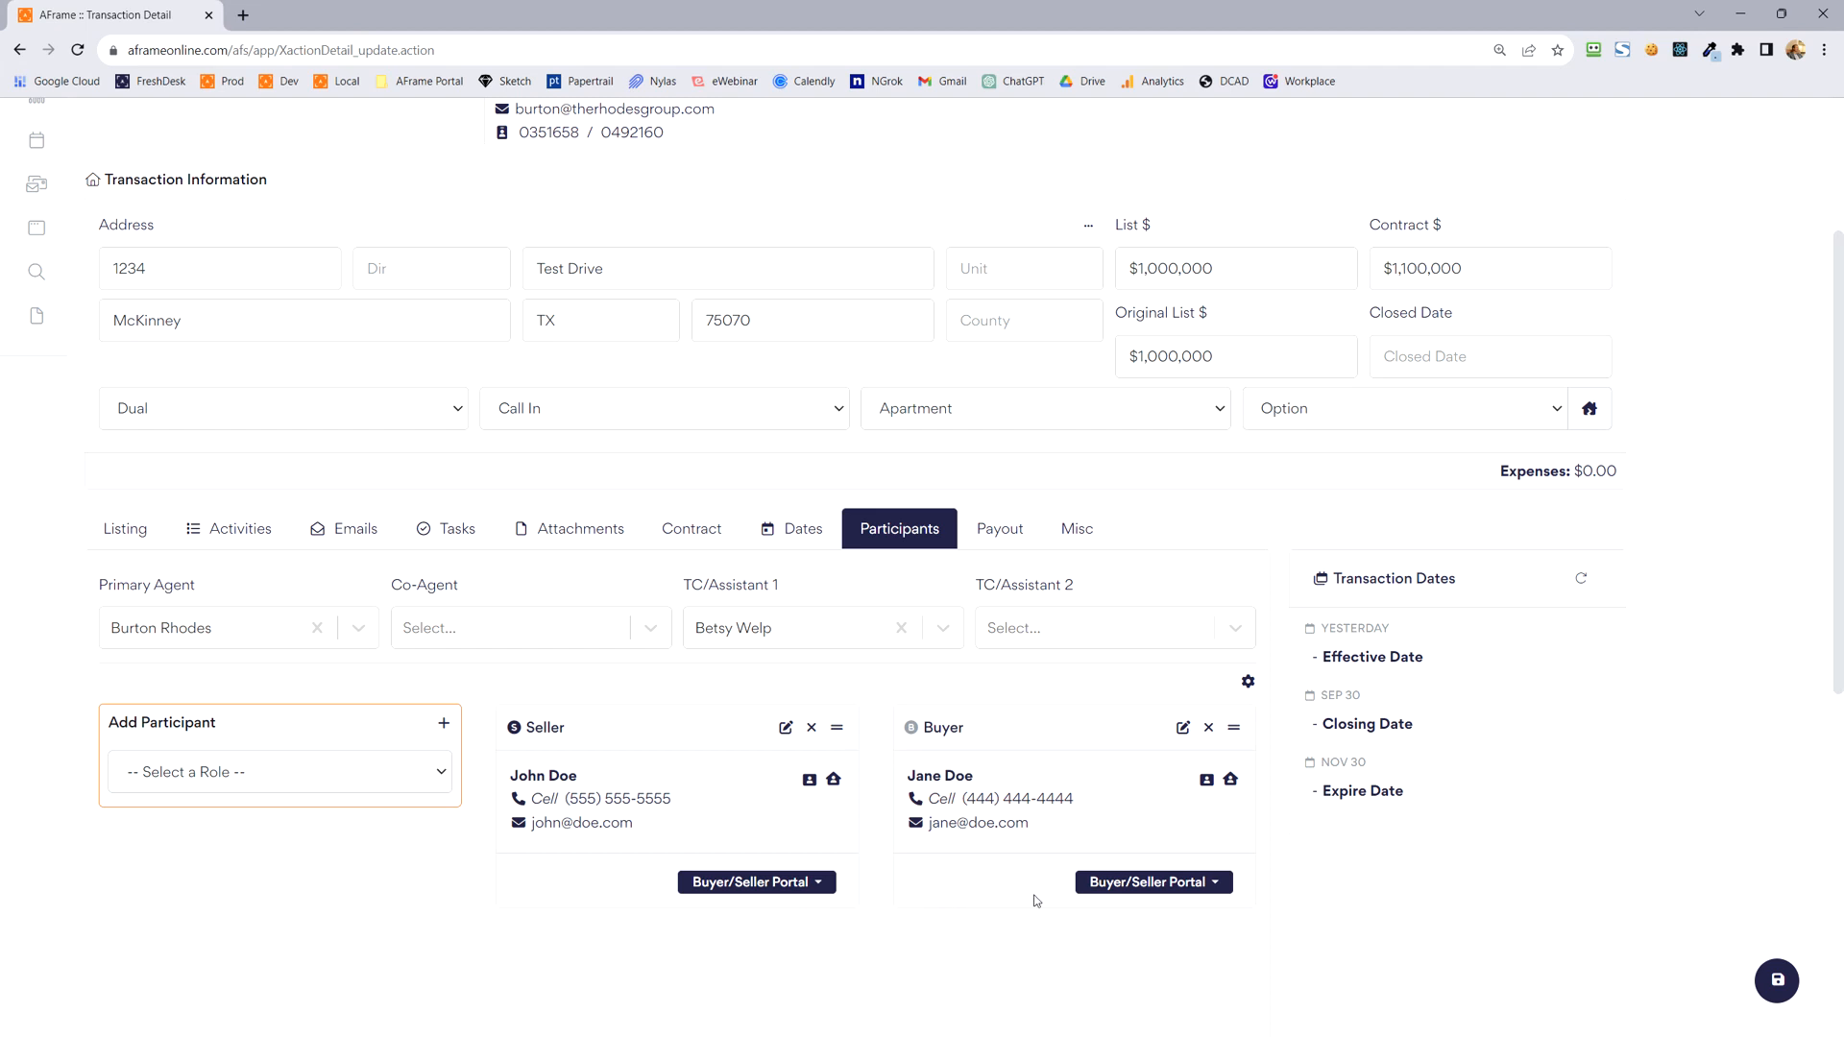
# - Review the seller and buyer participant cards and the transaction's contract and listing attachment folders
pyautogui.scroll(-1, 949, 828)
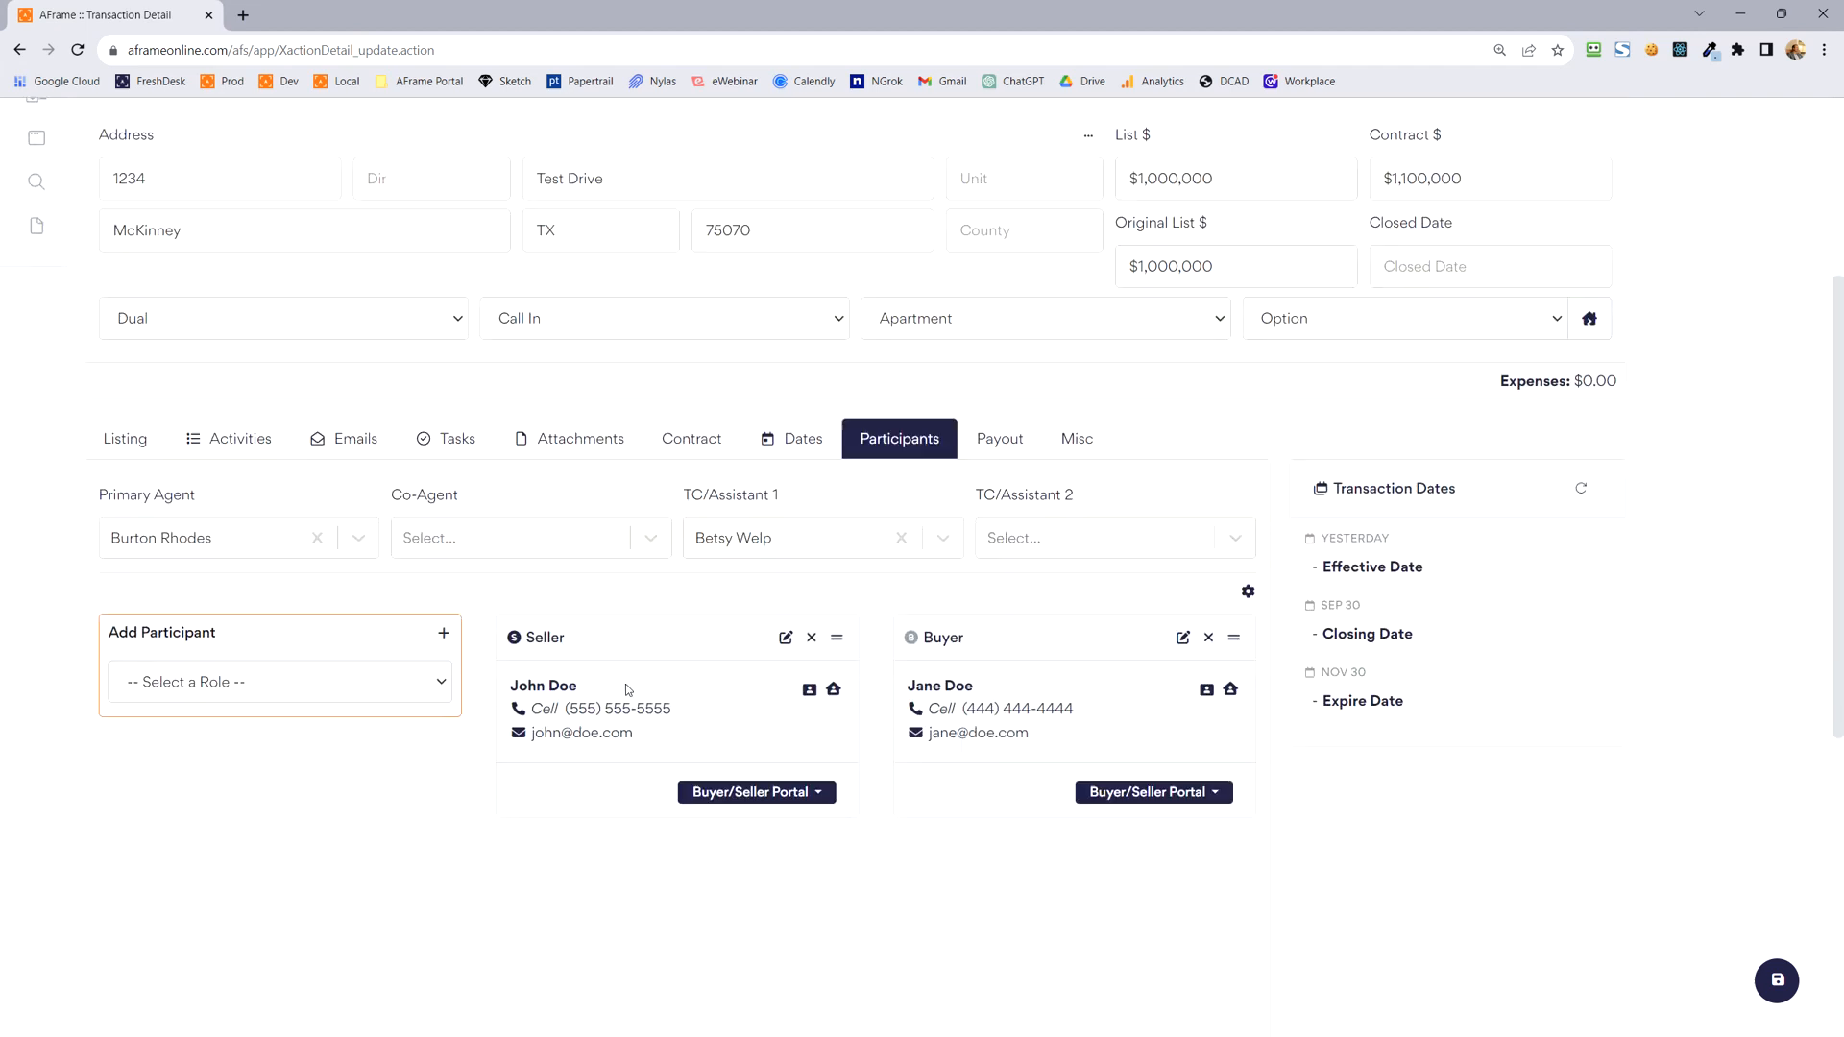
pyautogui.doubleClick(593, 642)
pyautogui.click(646, 637)
pyautogui.click(576, 442)
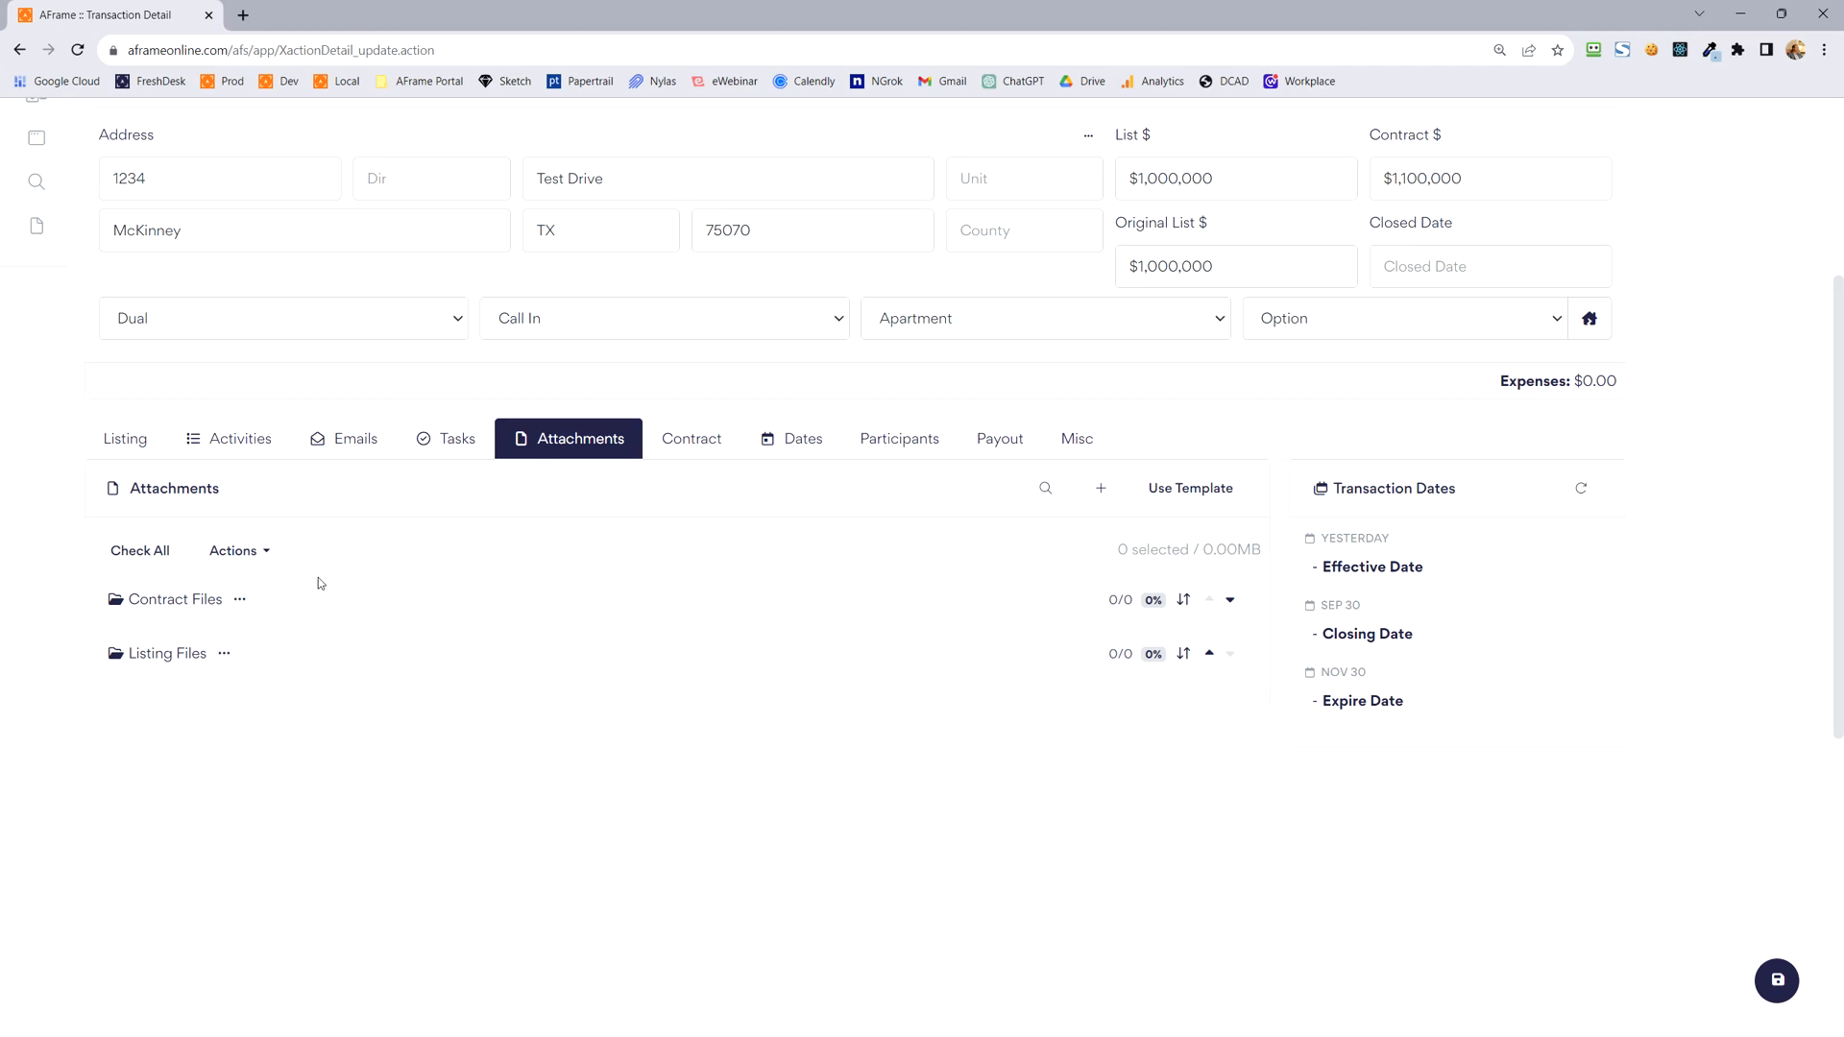
pyautogui.click(887, 444)
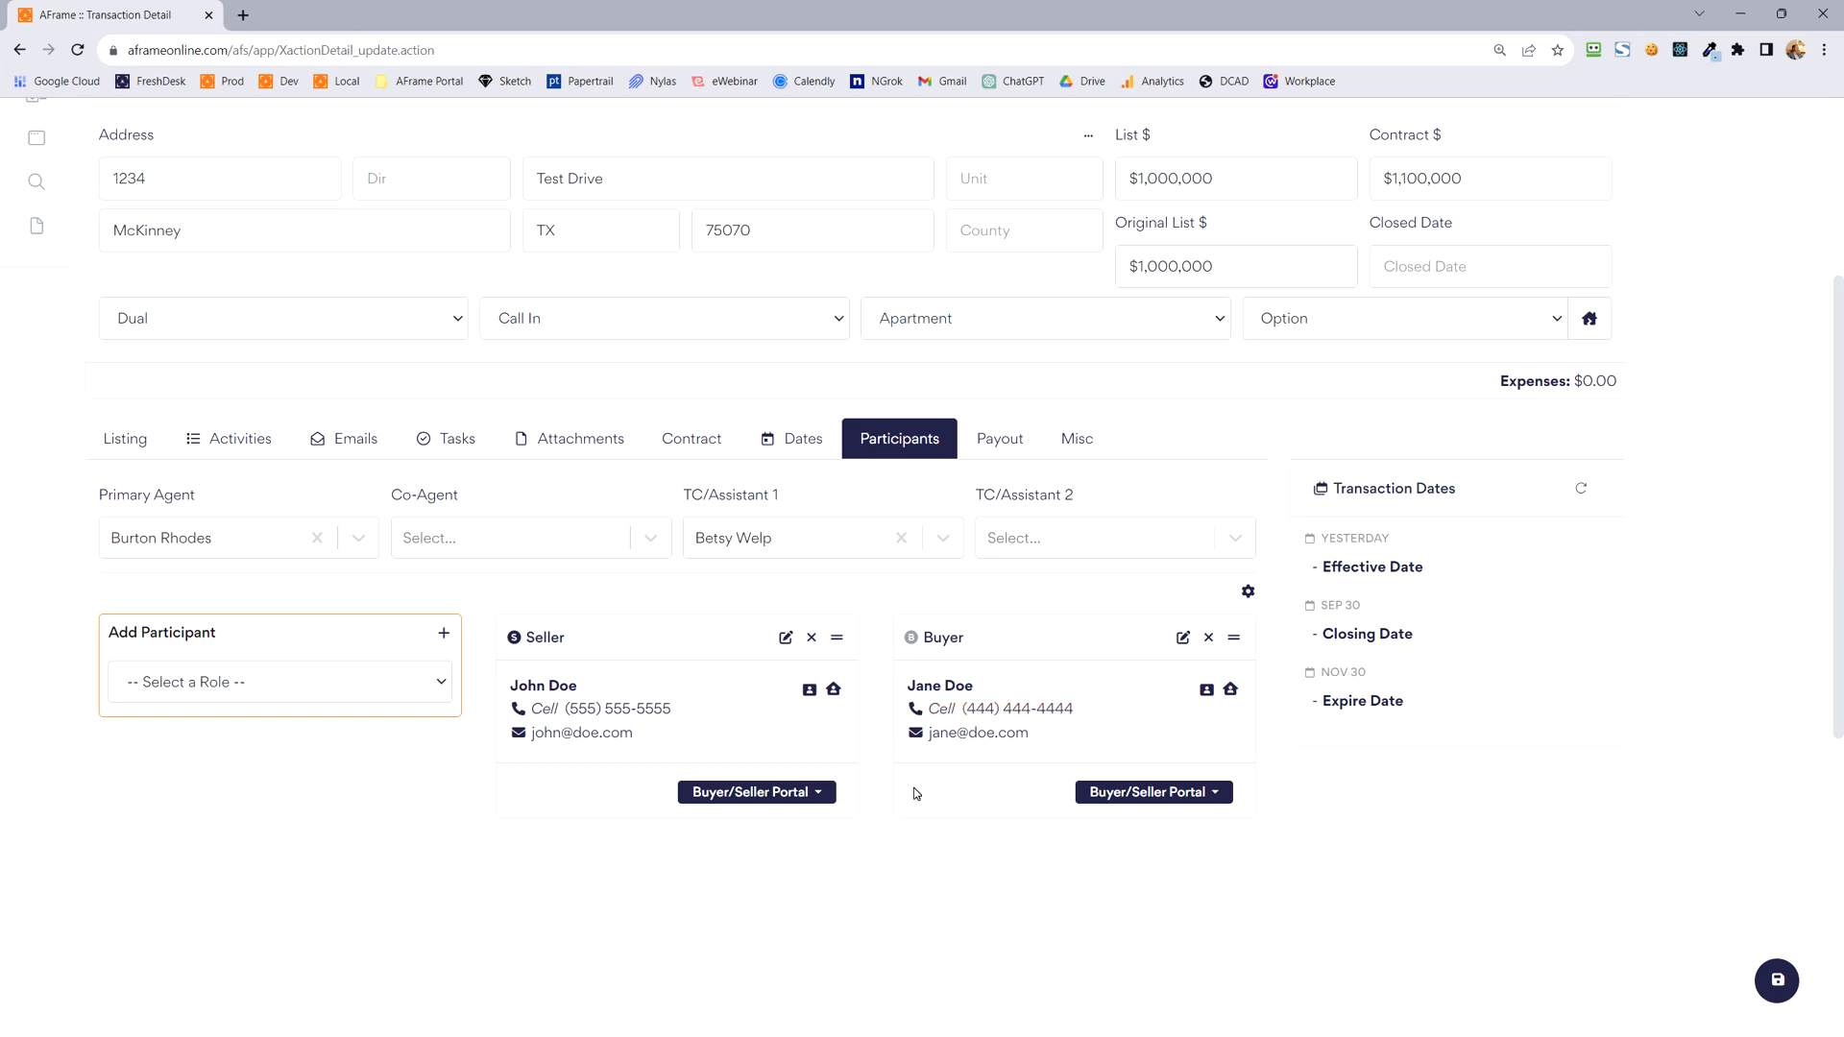
# - Check the available transaction side options and leave the side set to Dual
pyautogui.scroll(2, 915, 794)
pyautogui.click(394, 500)
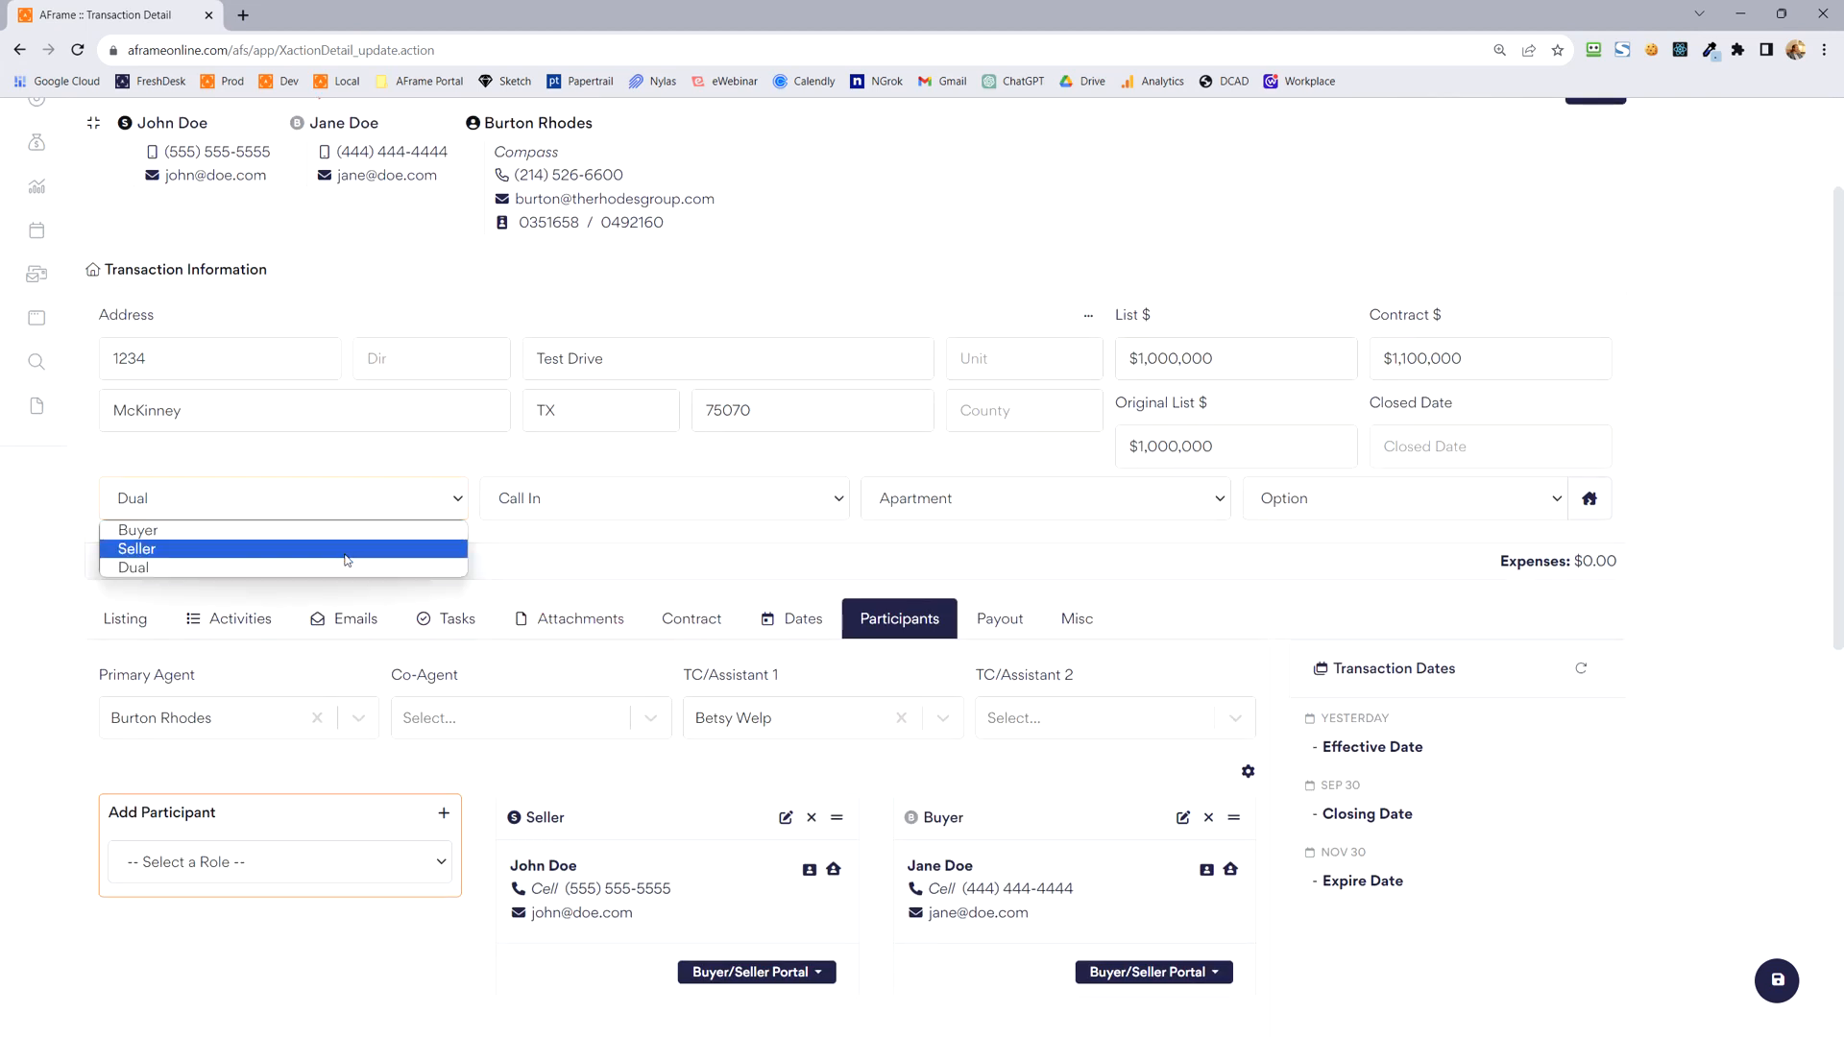
pyautogui.click(579, 555)
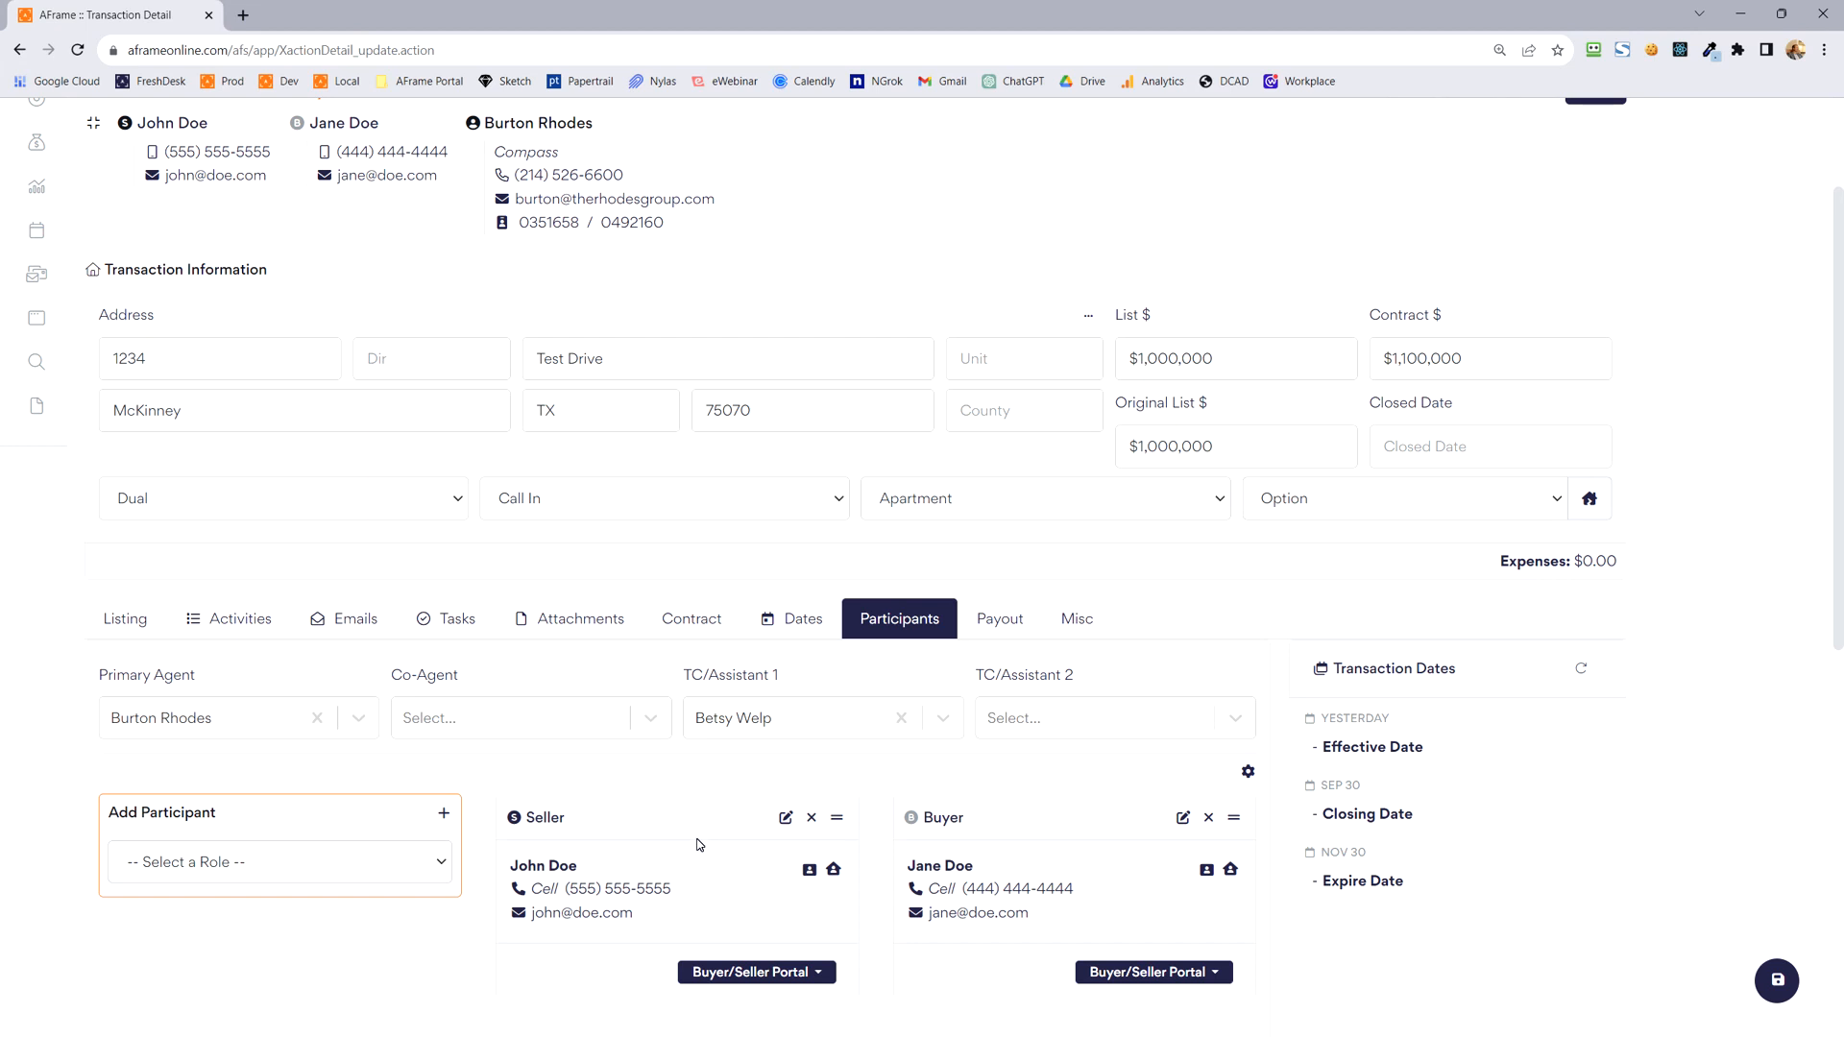
# - Check how the dual-sided McKinney transaction is listed on the dashboard, including its side and parties, and reopen its details
pyautogui.scroll(2, 795, 657)
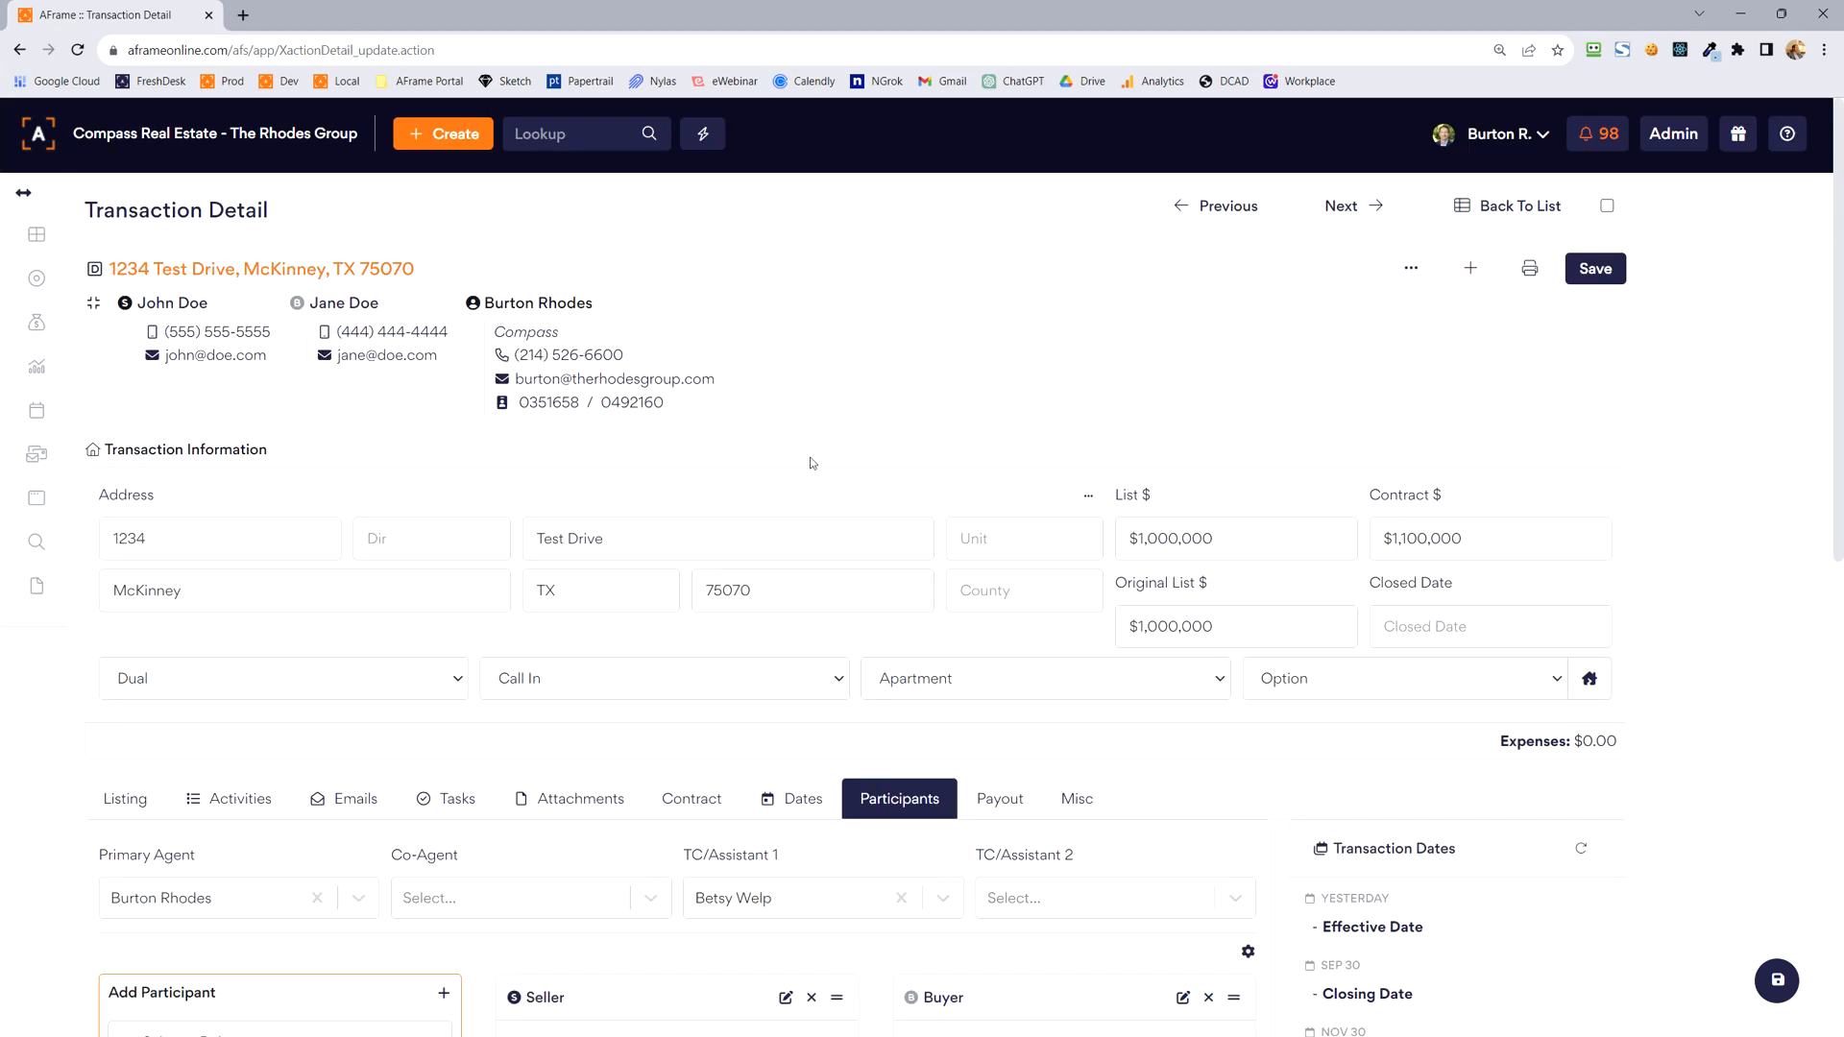
pyautogui.click(36, 234)
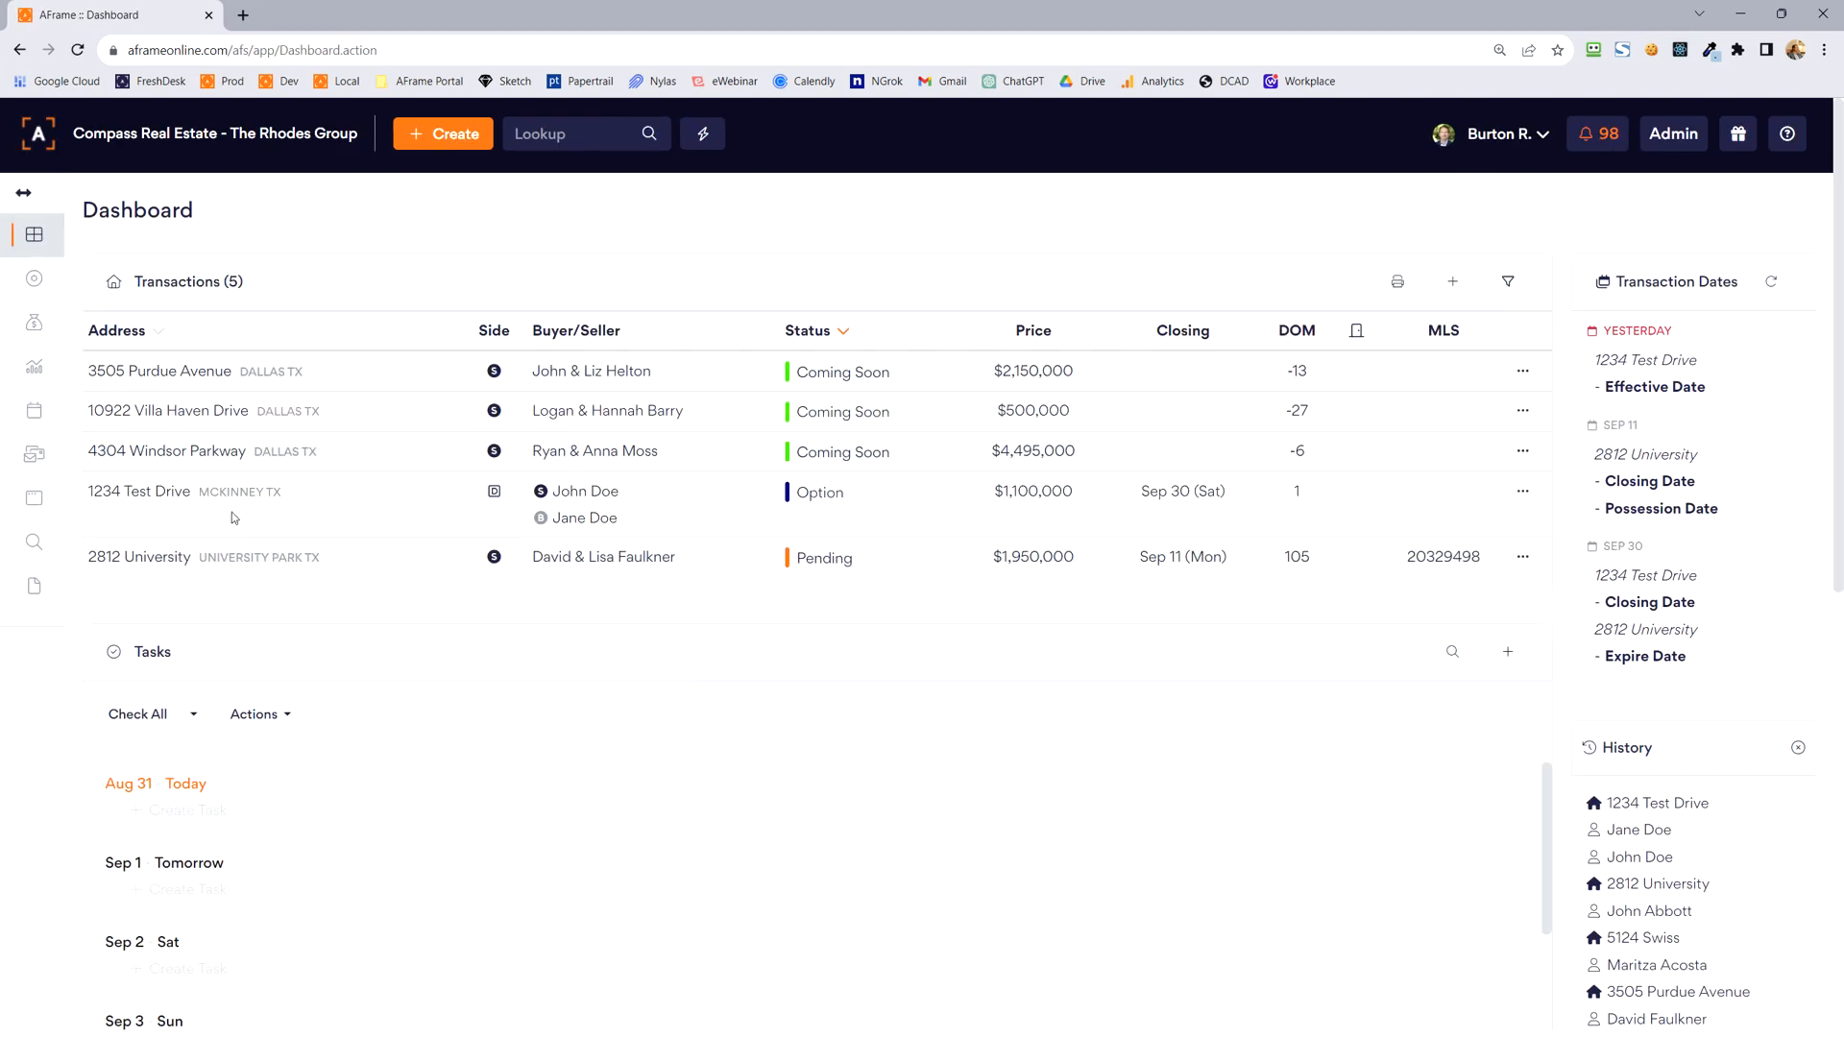
pyautogui.moveTo(301, 501); pyautogui.dragTo(88, 509)
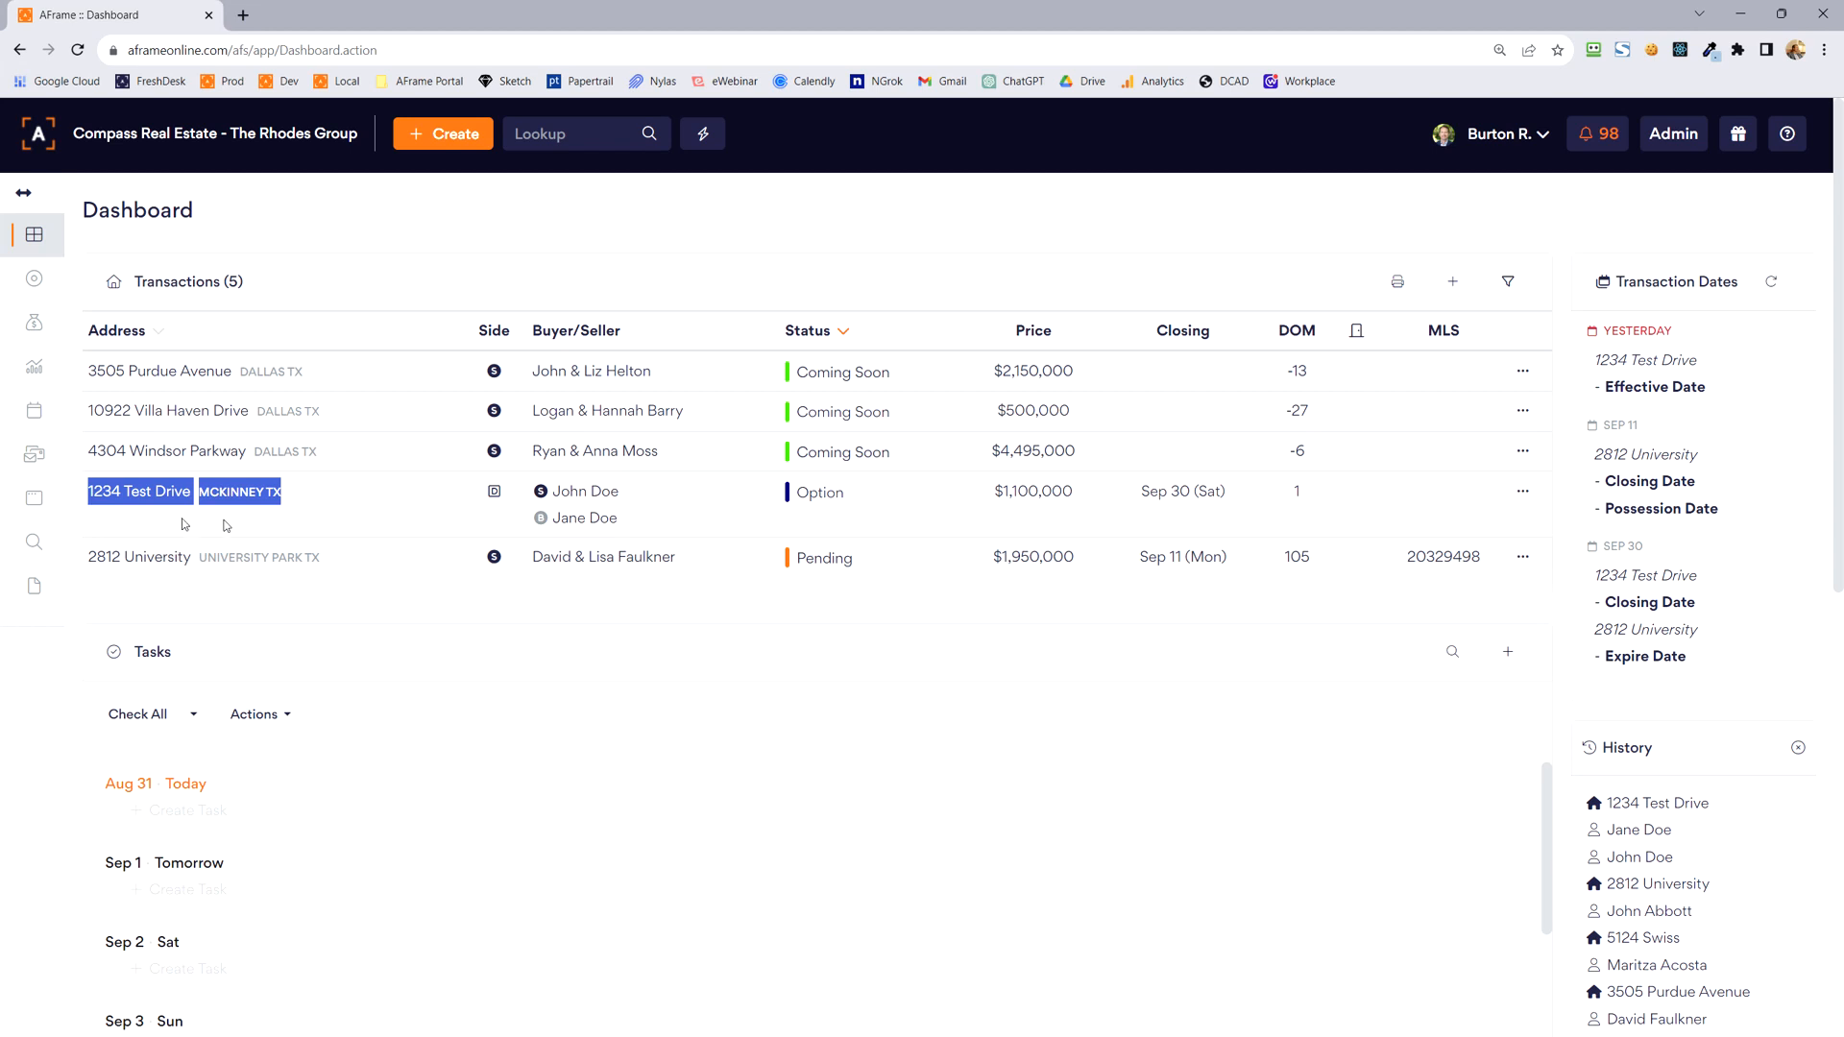
pyautogui.click(486, 505)
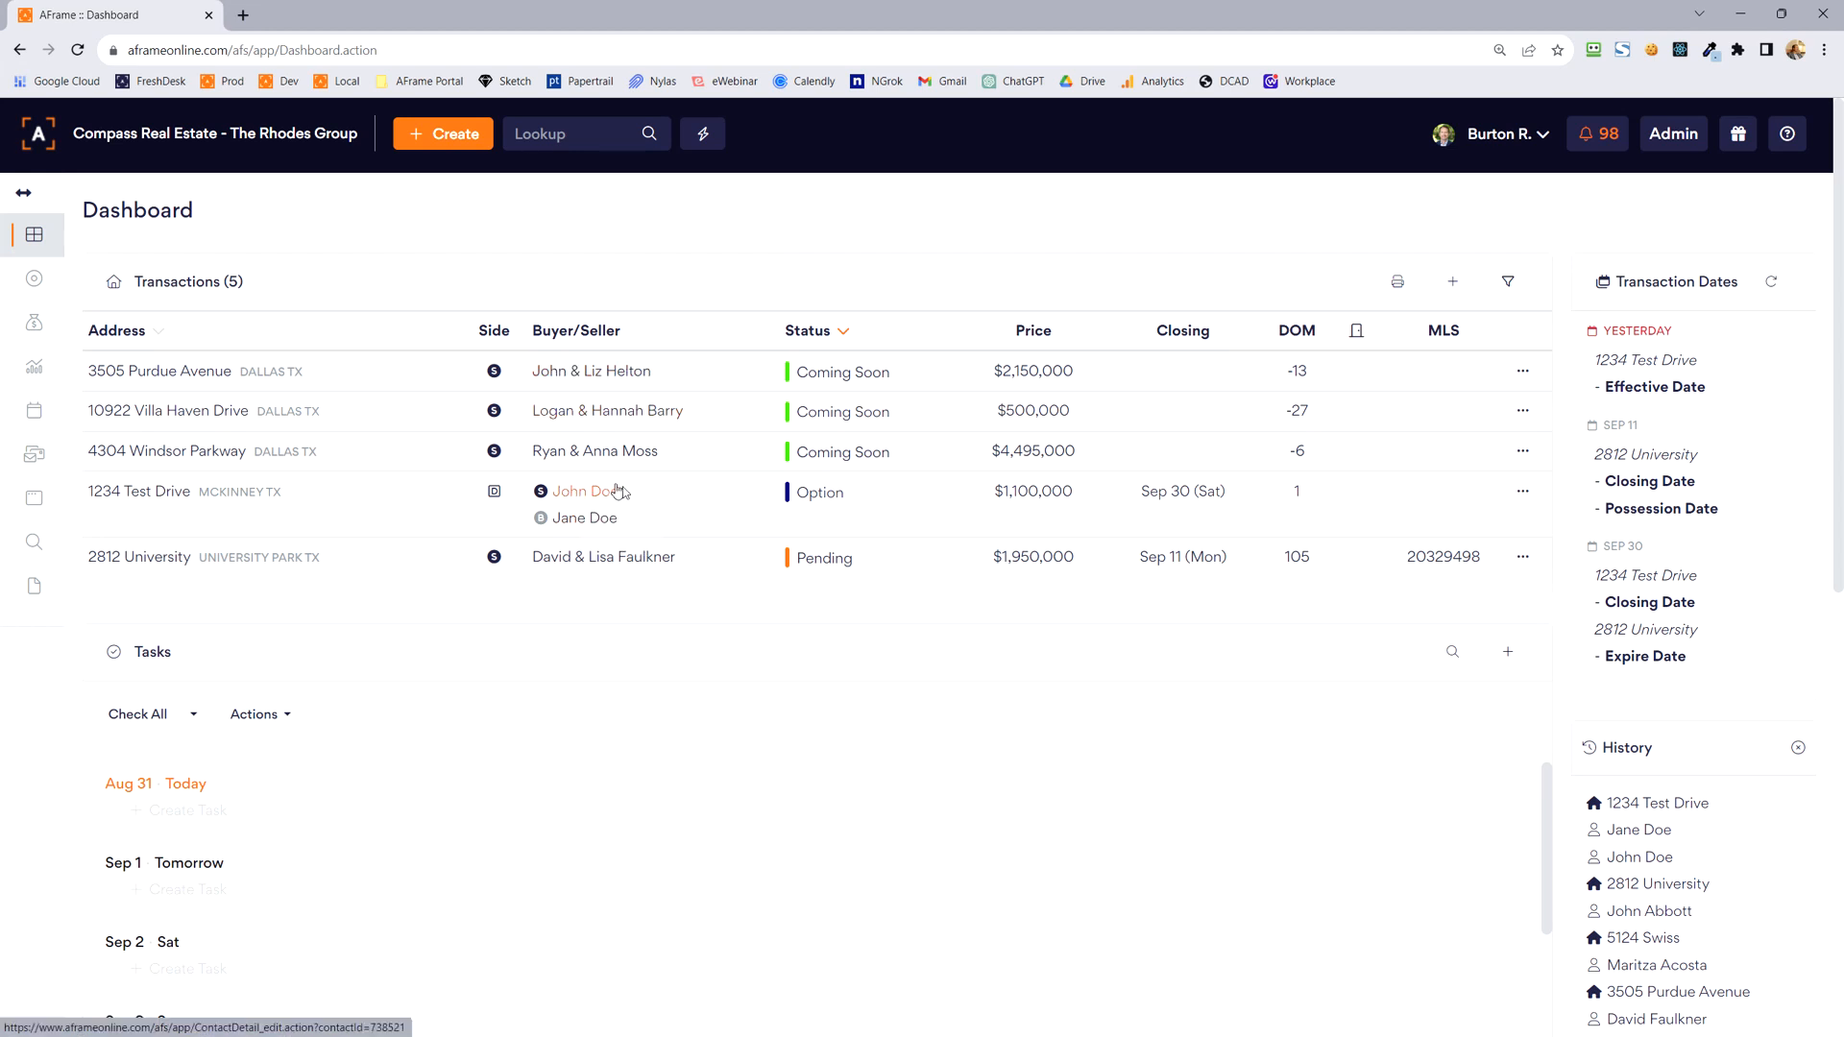
pyautogui.click(159, 491)
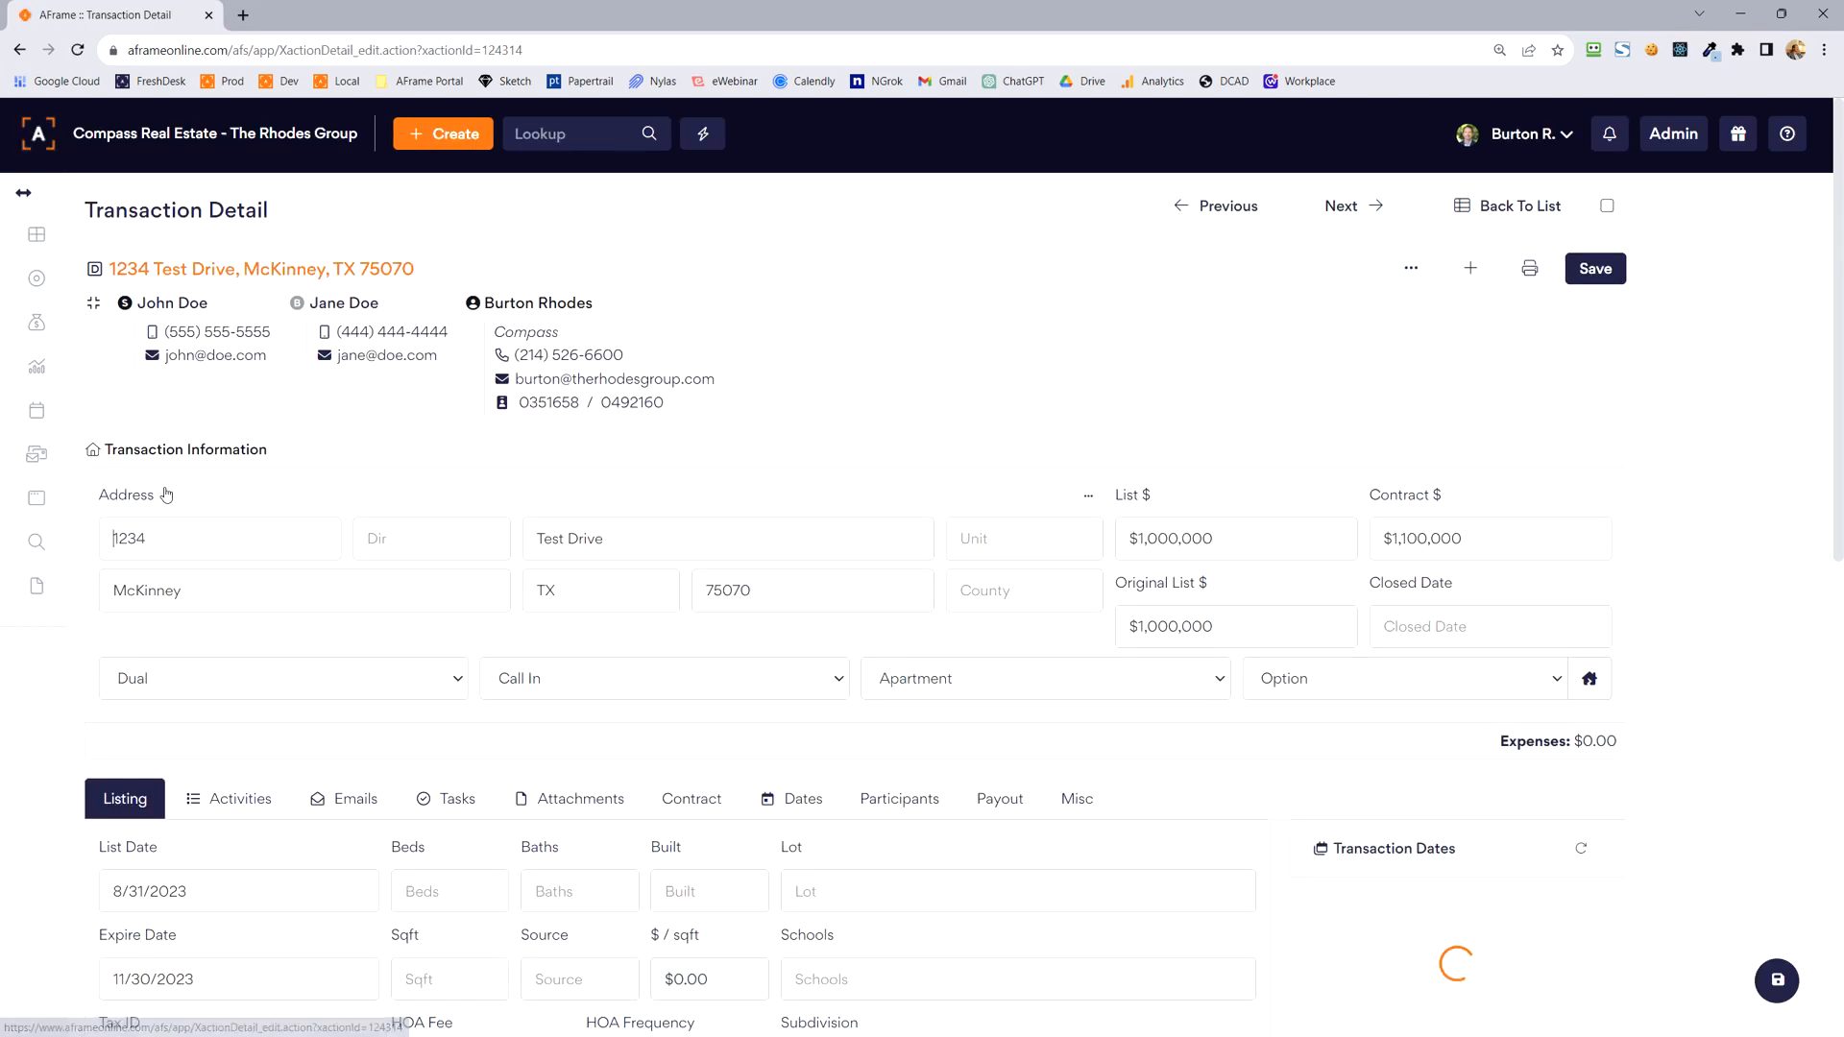
# - Create a new email from the transaction and clear the signature from its body
pyautogui.click(1411, 268)
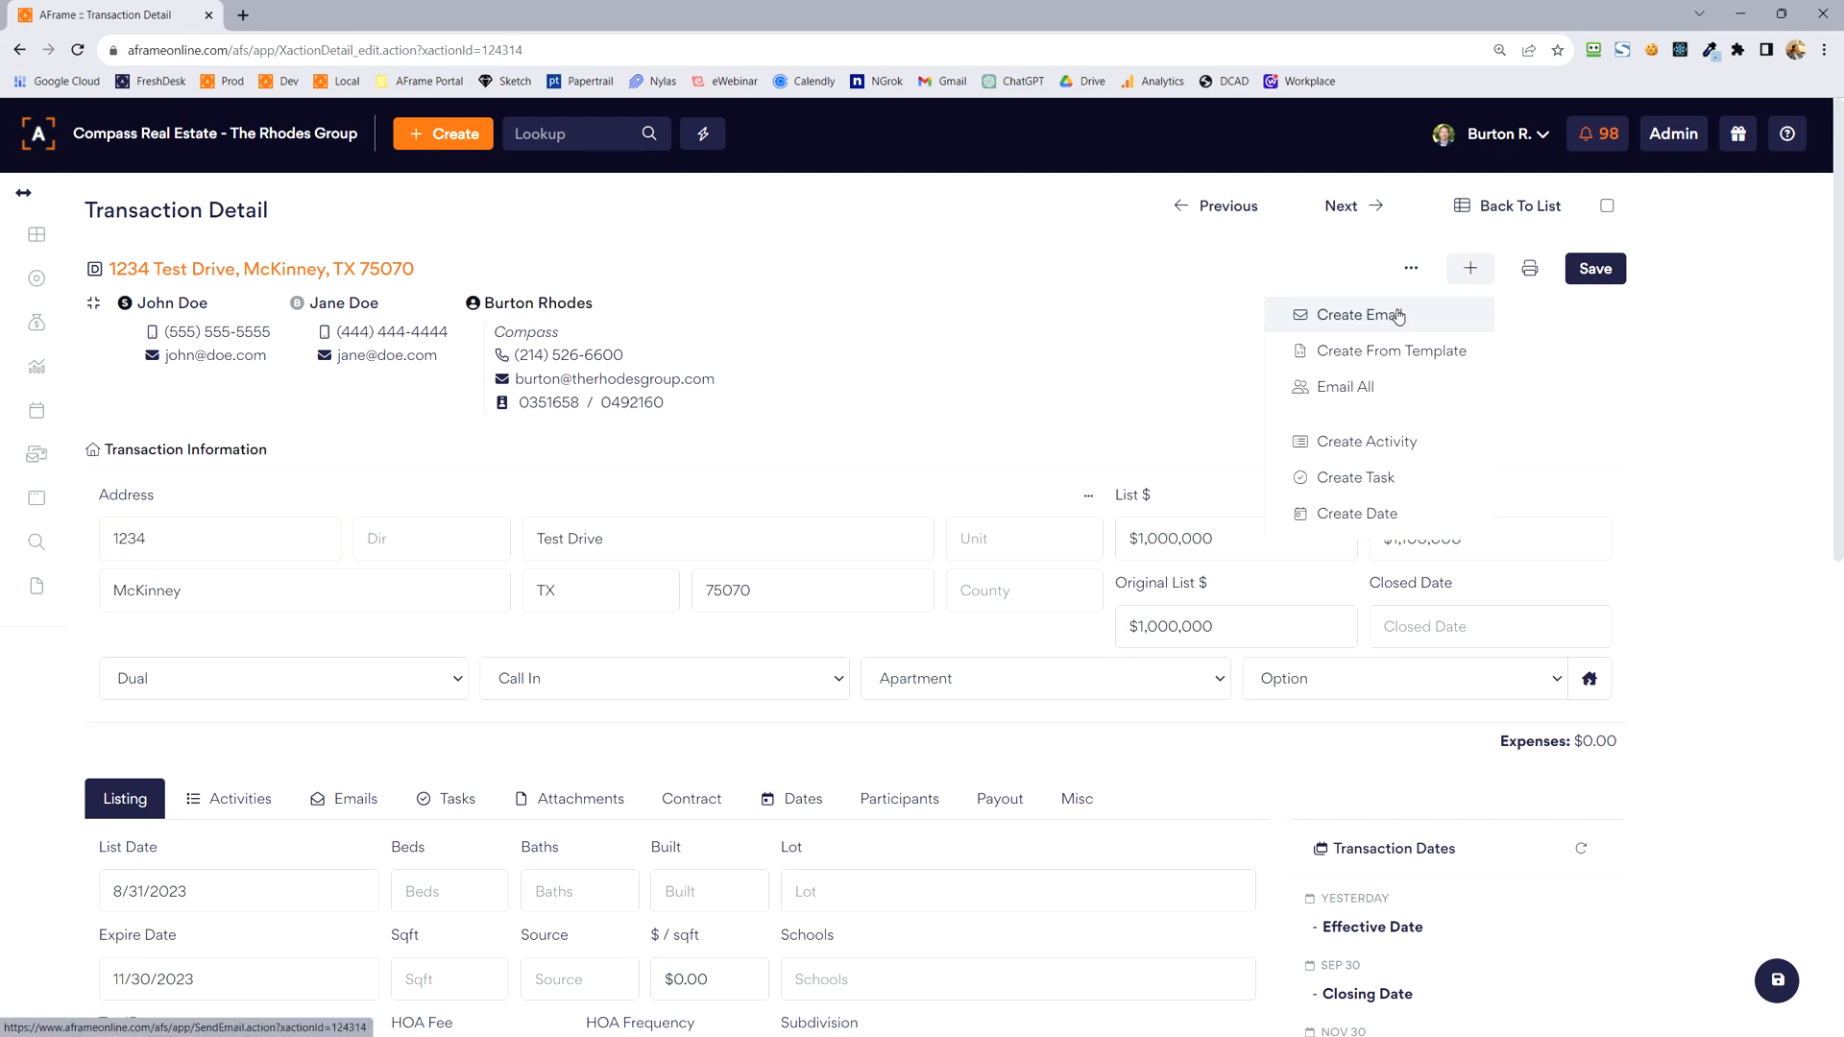
pyautogui.click(1399, 315)
pyautogui.moveTo(554, 125); pyautogui.dragTo(847, 2)
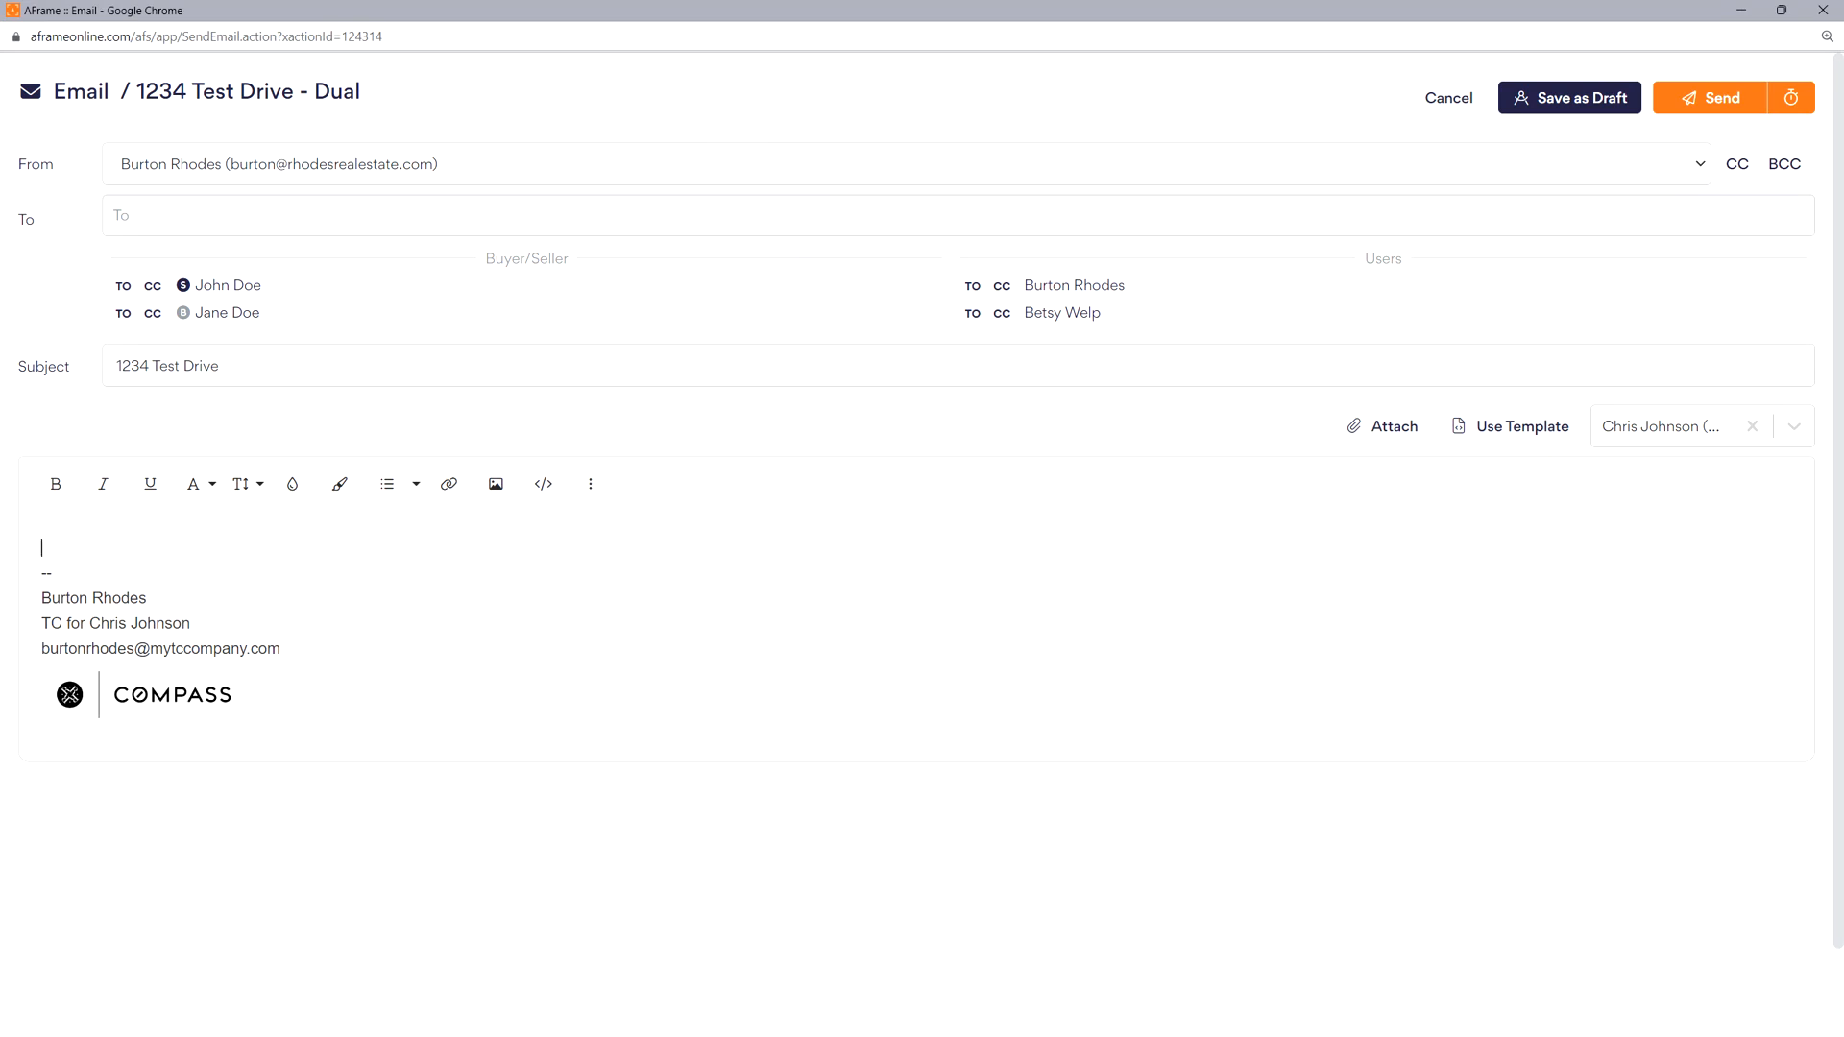
pyautogui.hotkey('ctrl', 'a')
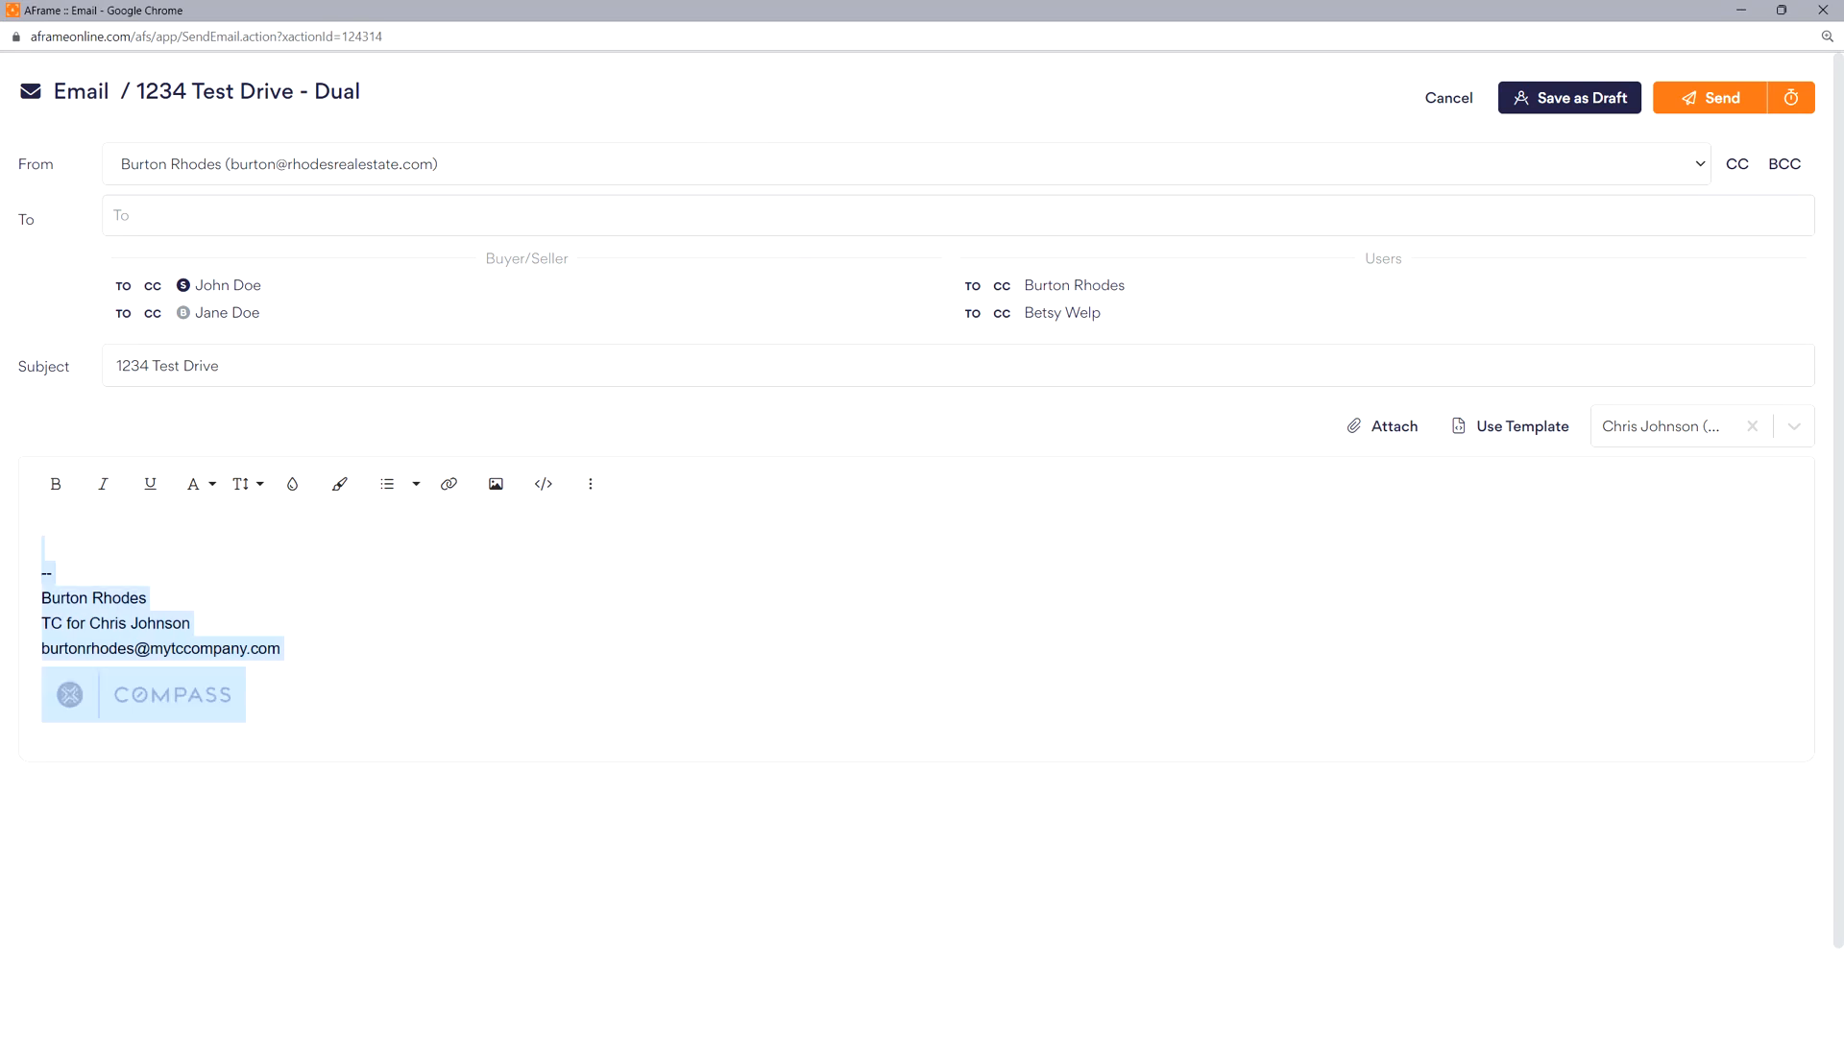
pyautogui.press('BackSpace')
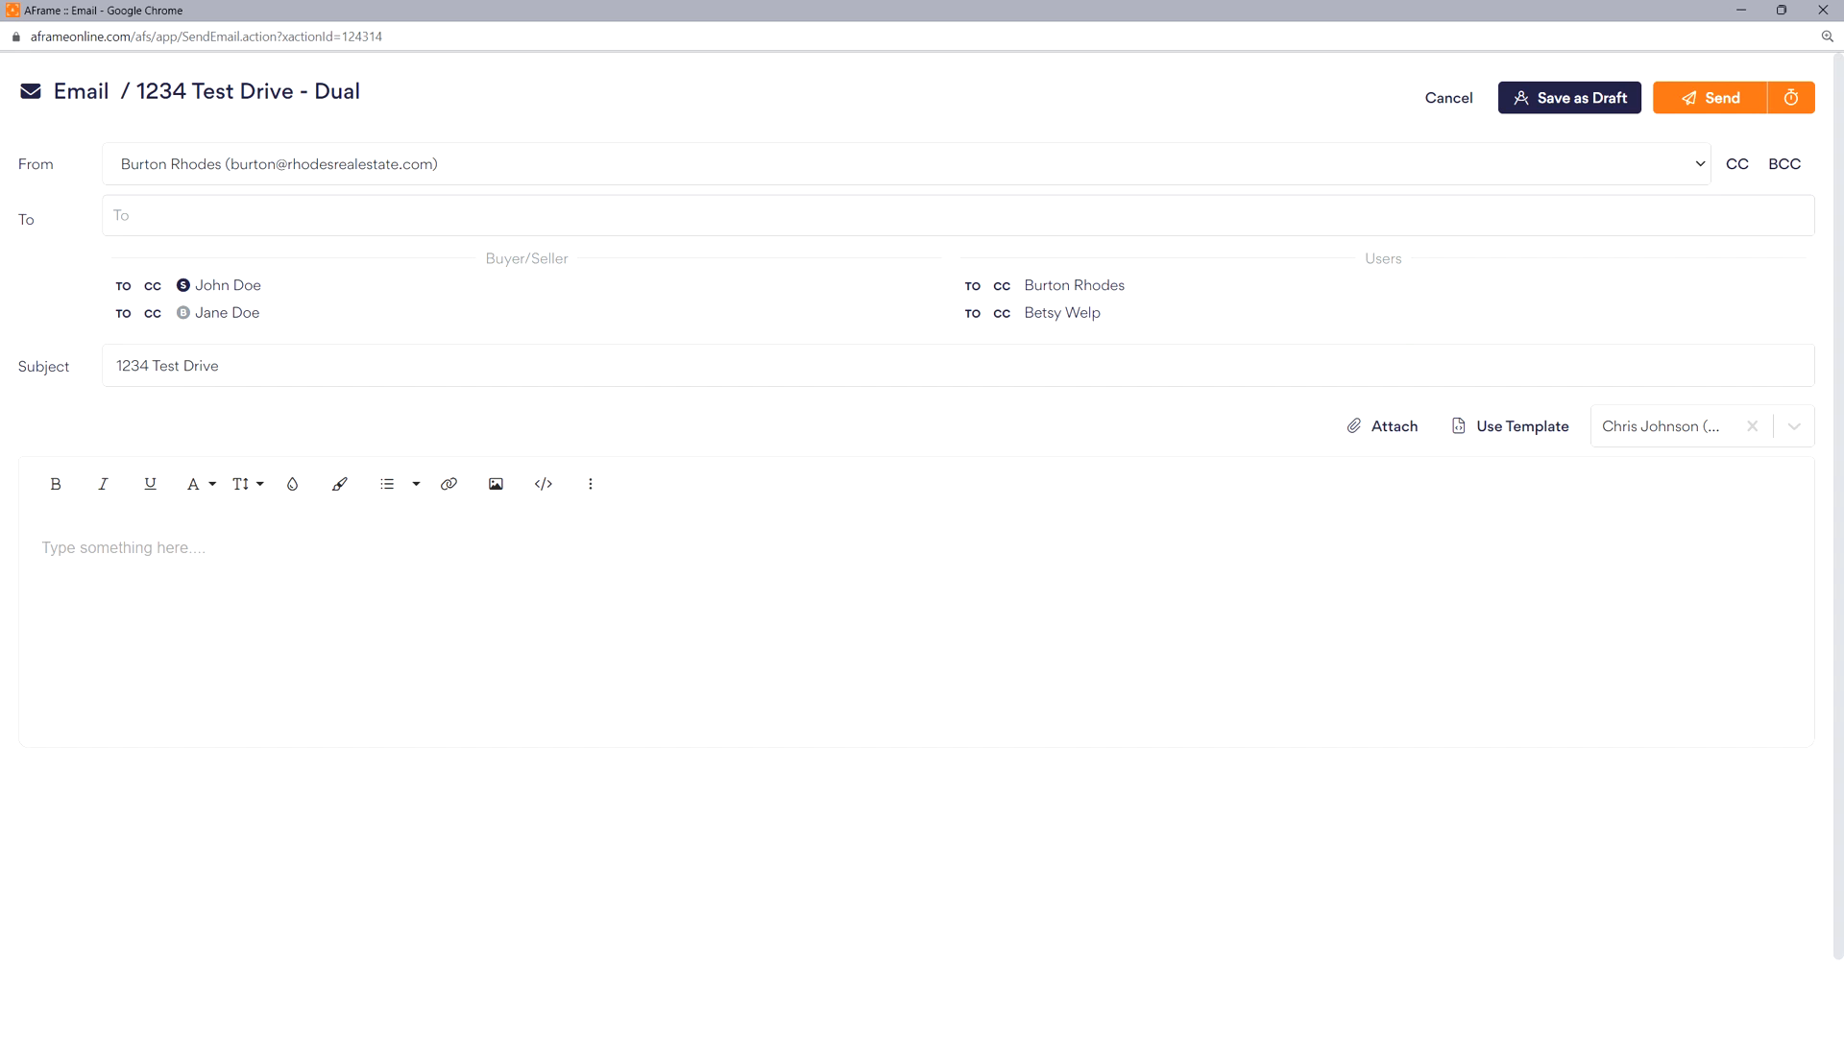
# - Try the AllEmails merge field in the email body, and clear the inserted text
pyautogui.write('$AllEmail')
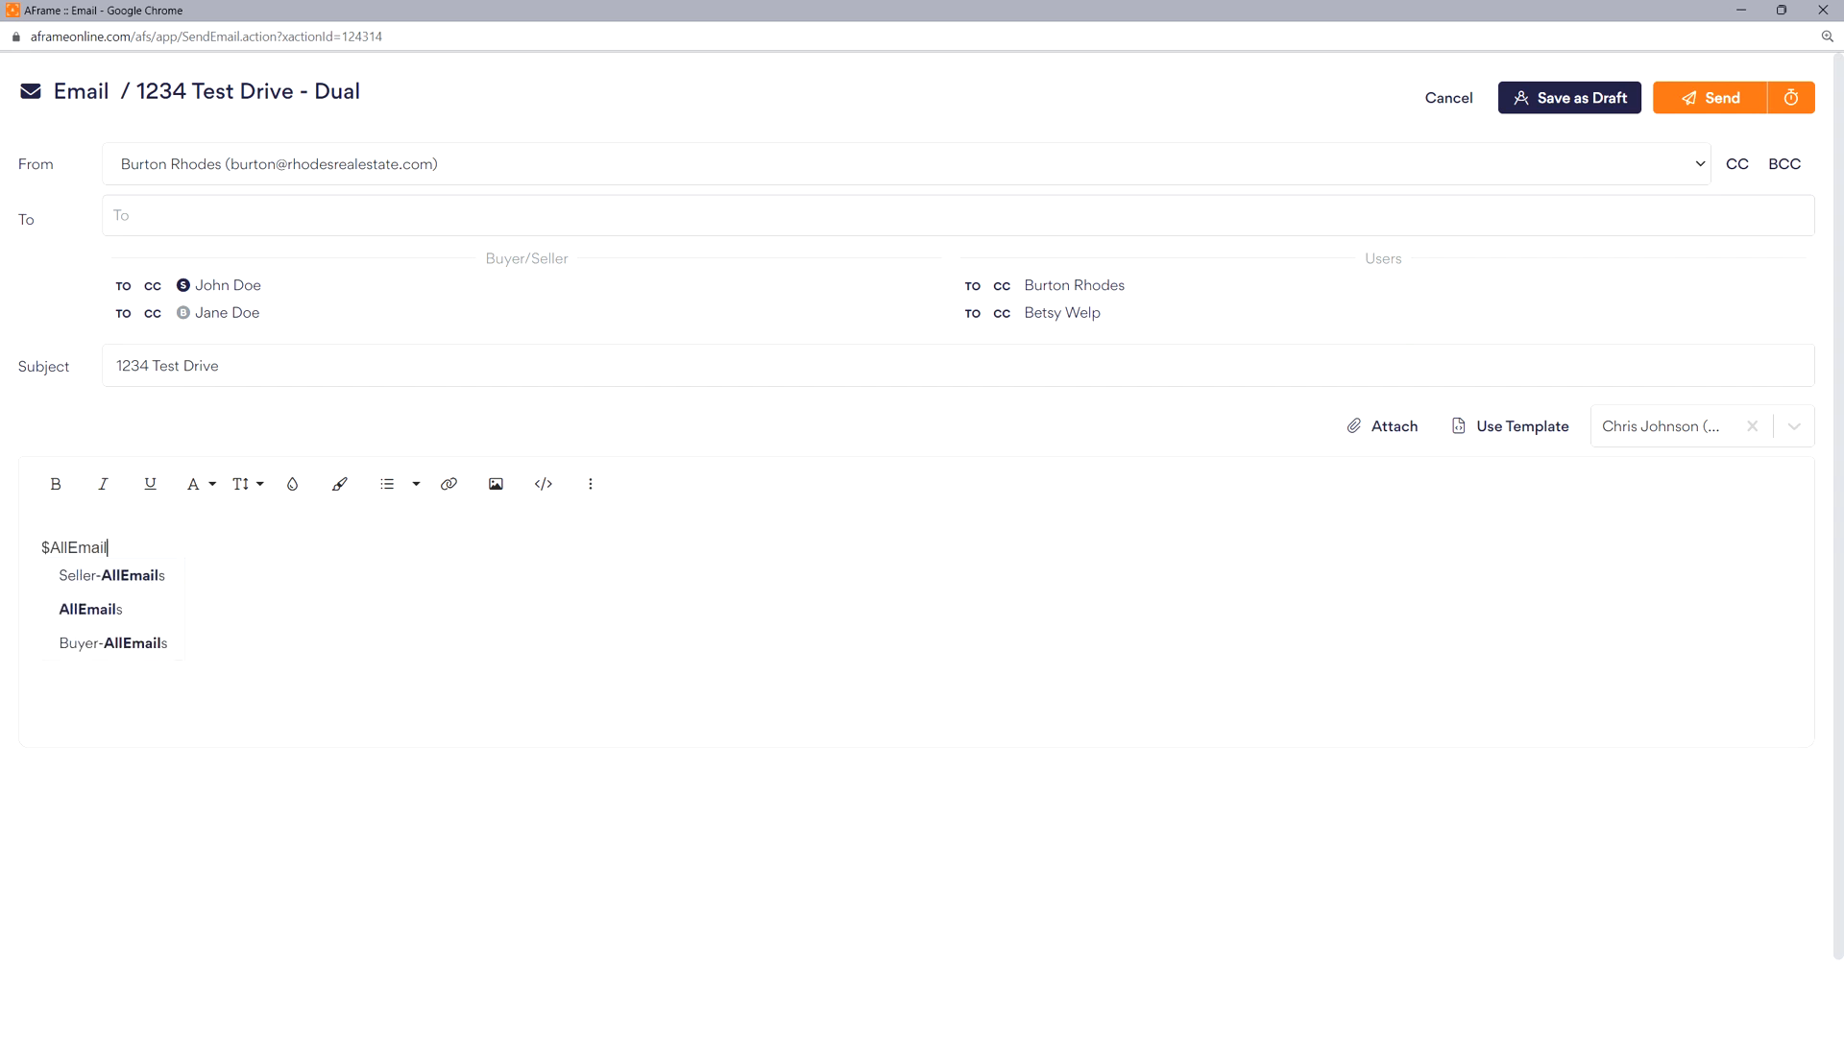
pyautogui.press('Return')
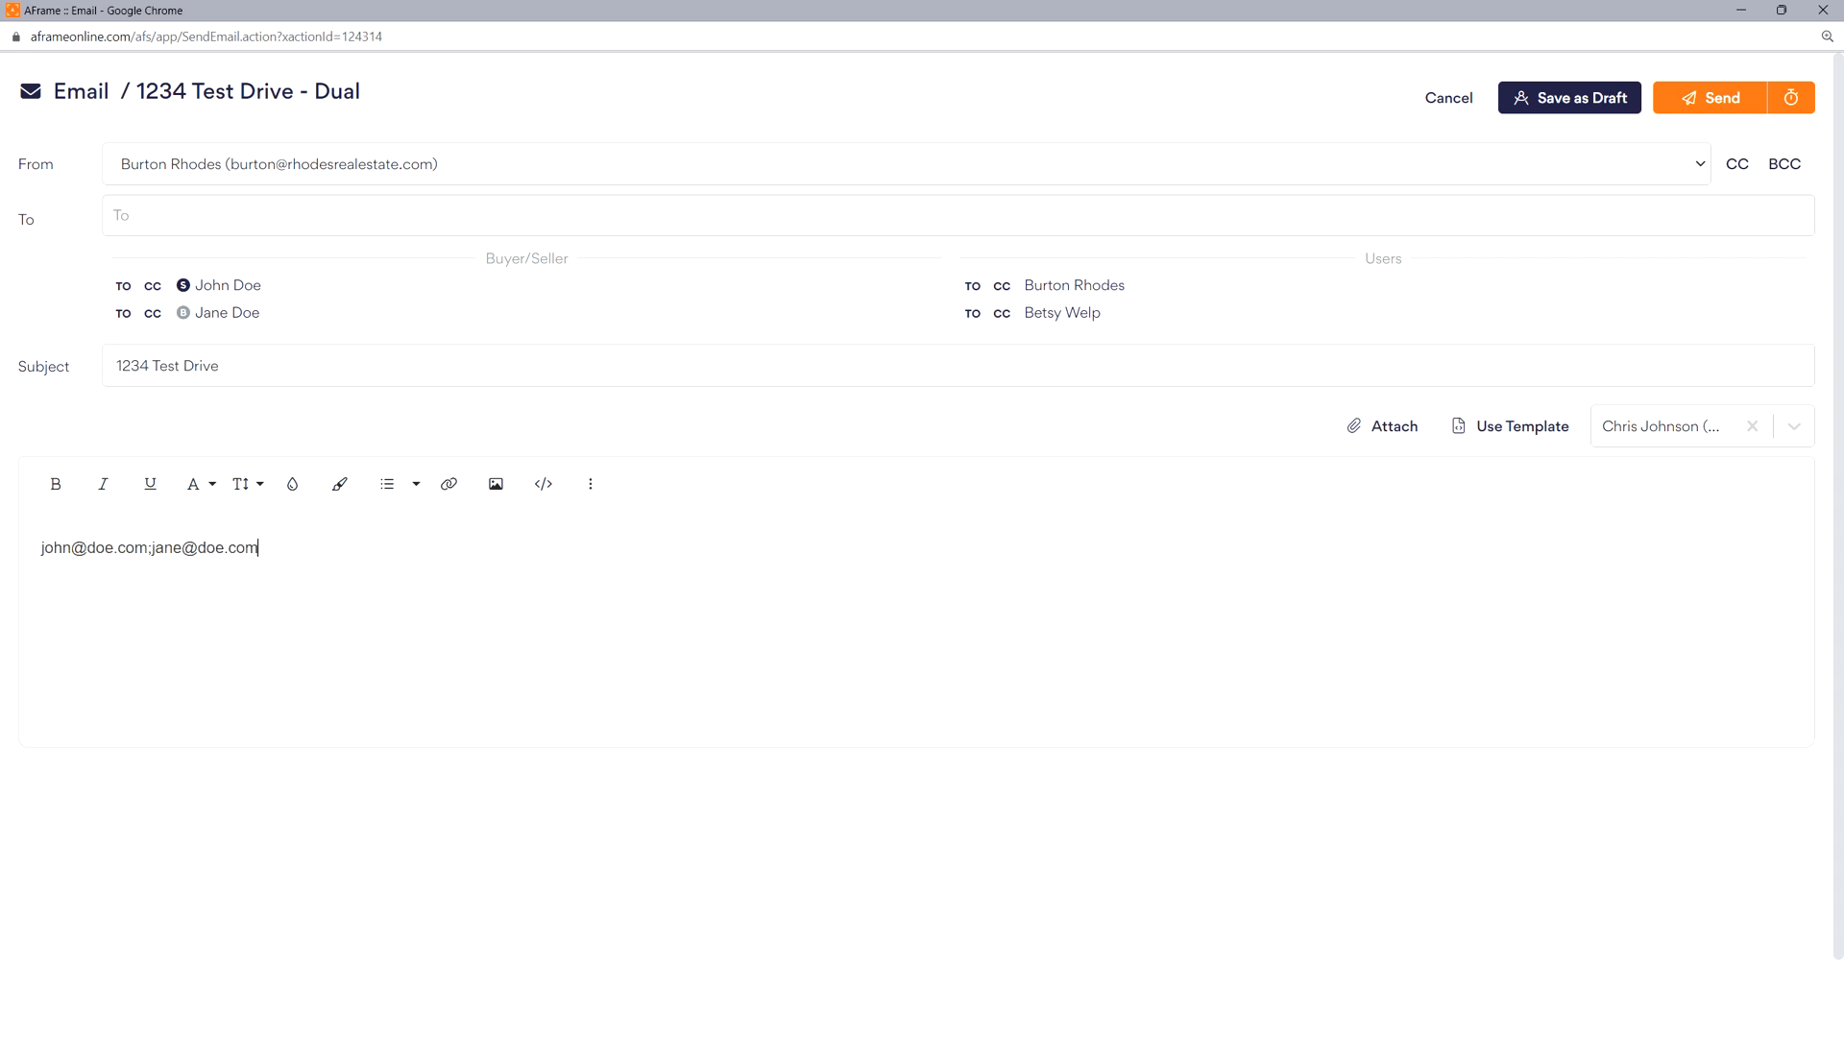
pyautogui.hotkey('ctrl', 'a')
pyautogui.press('BackSpace')
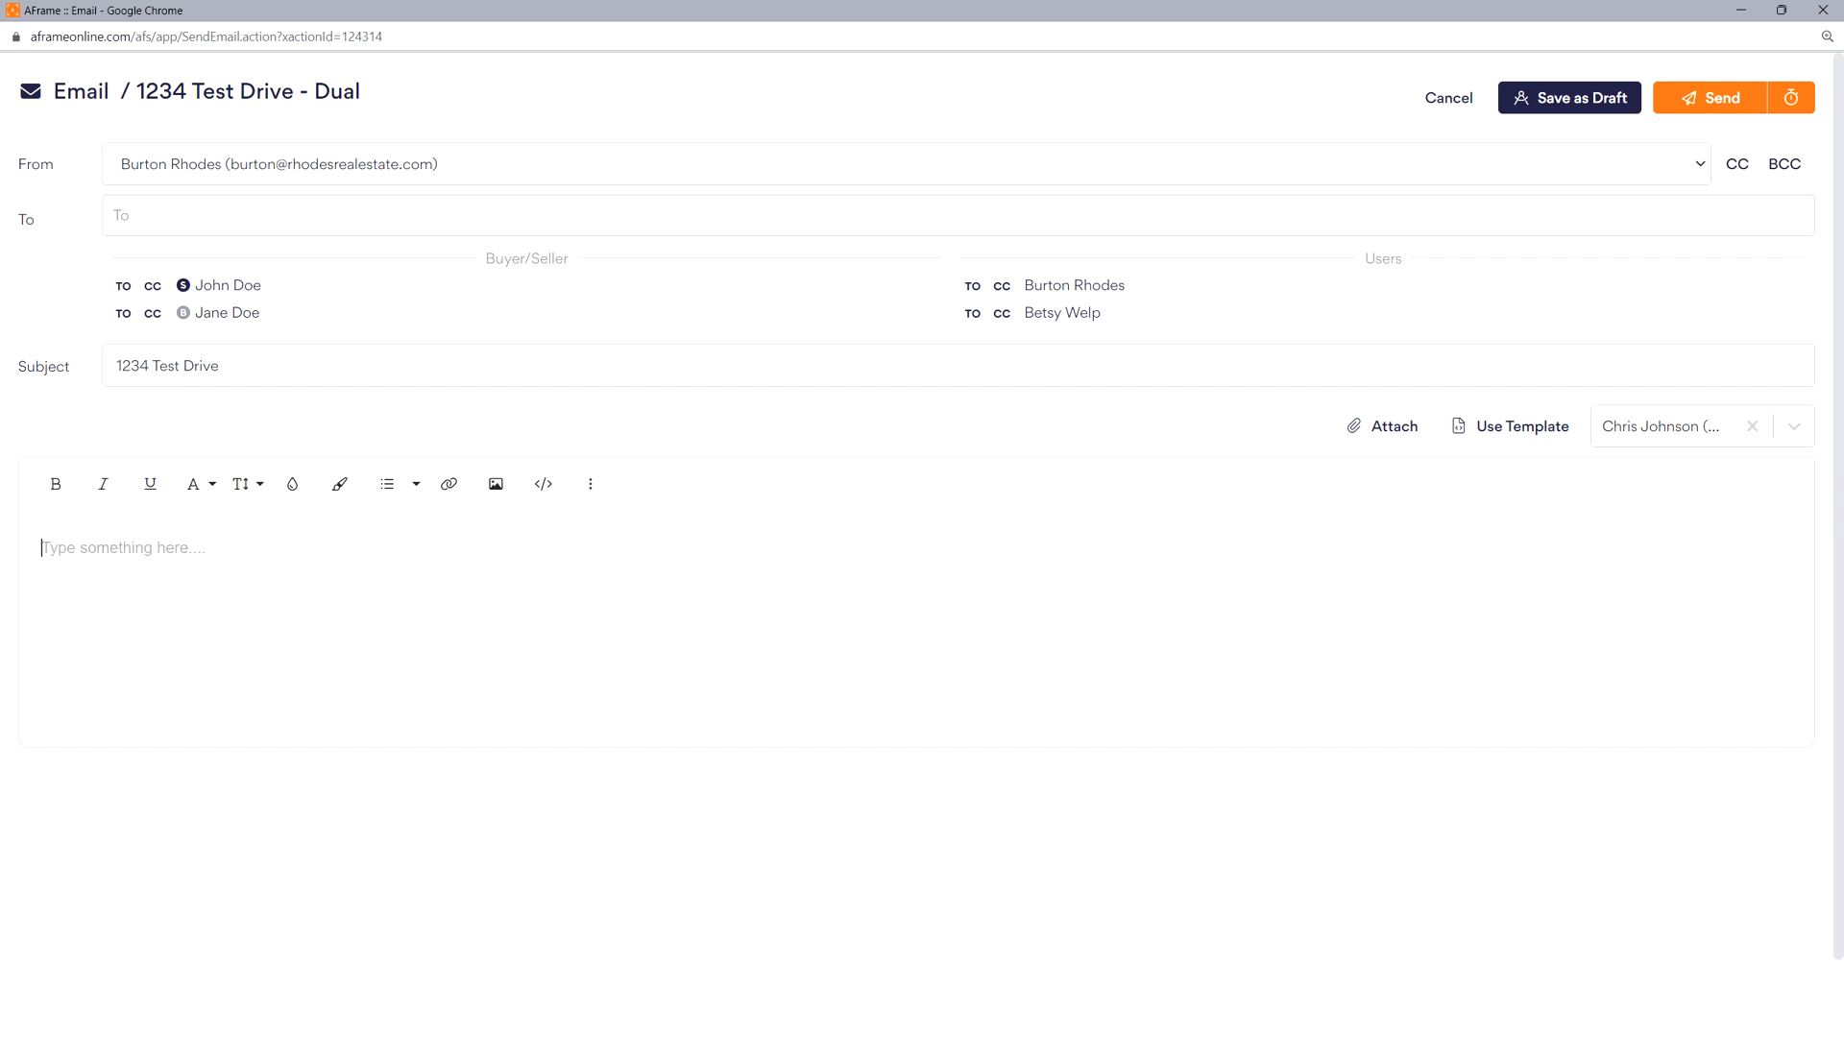
# - Insert the FirstNames merge field in the email body, and close the email window without sending it
pyautogui.write('$FirstNames')
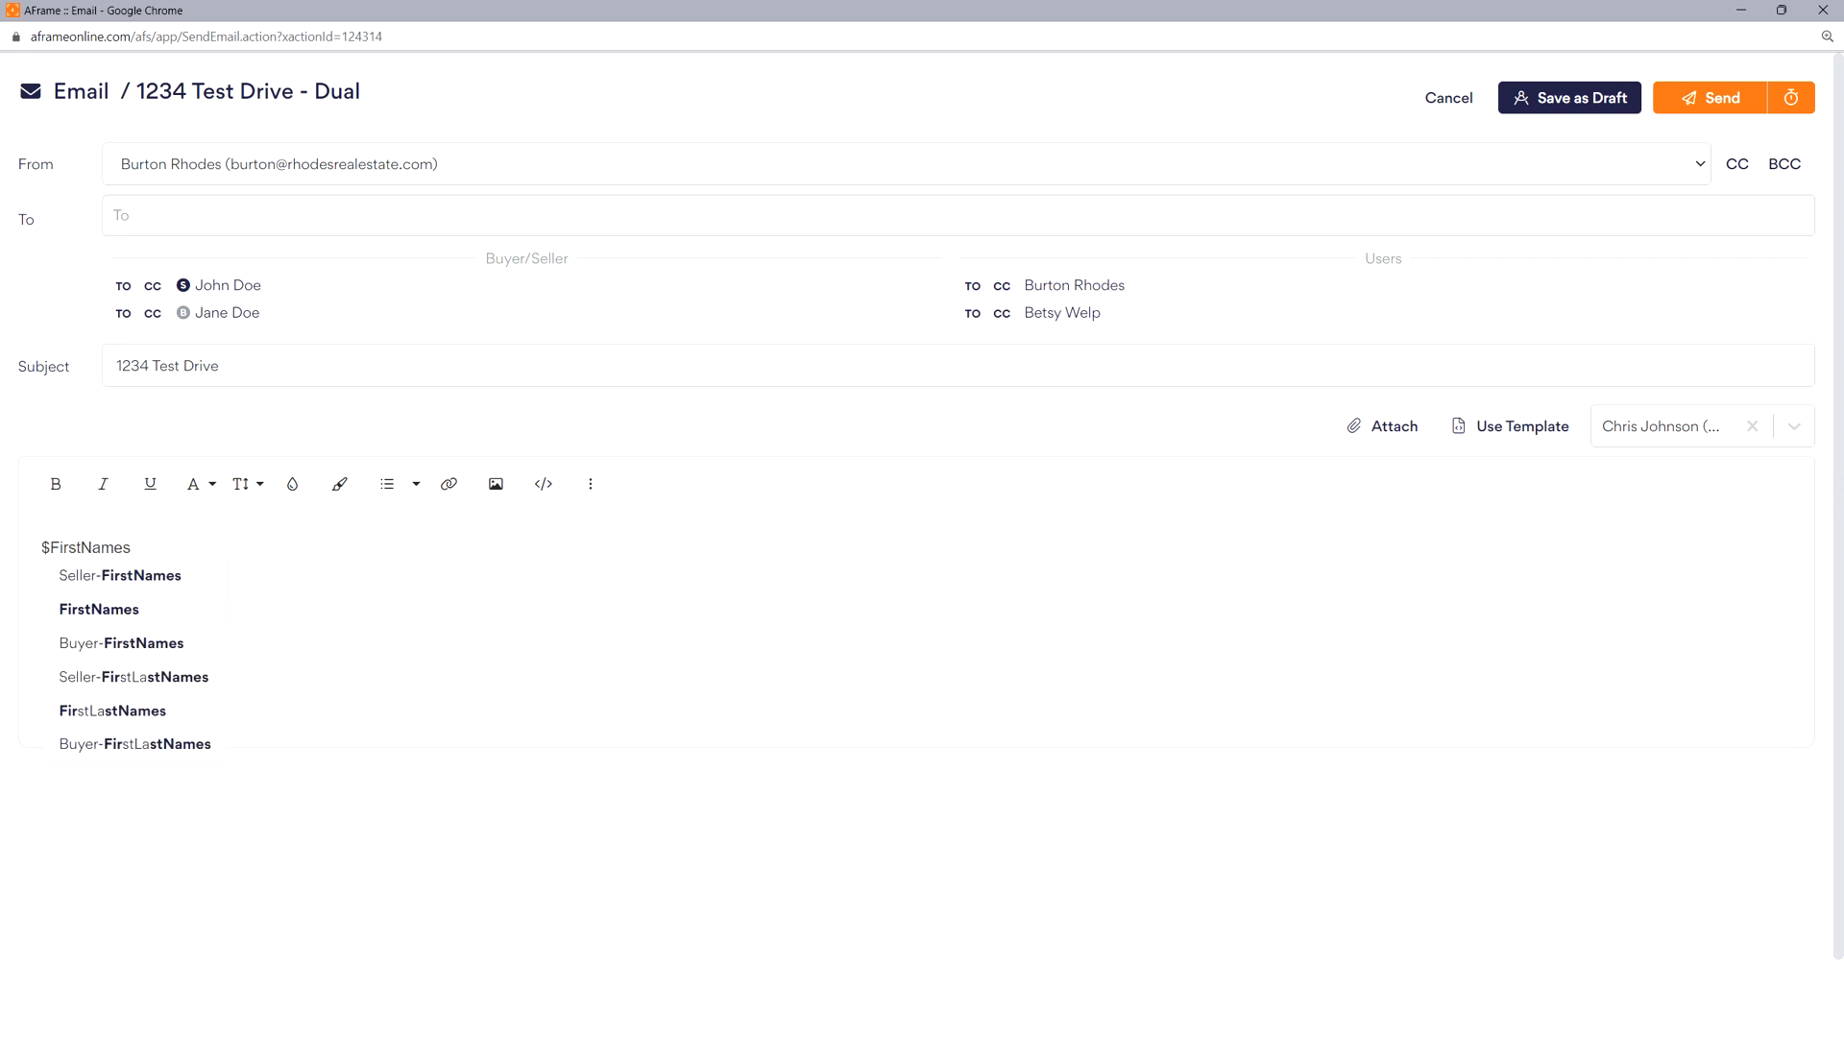
pyautogui.press('Return')
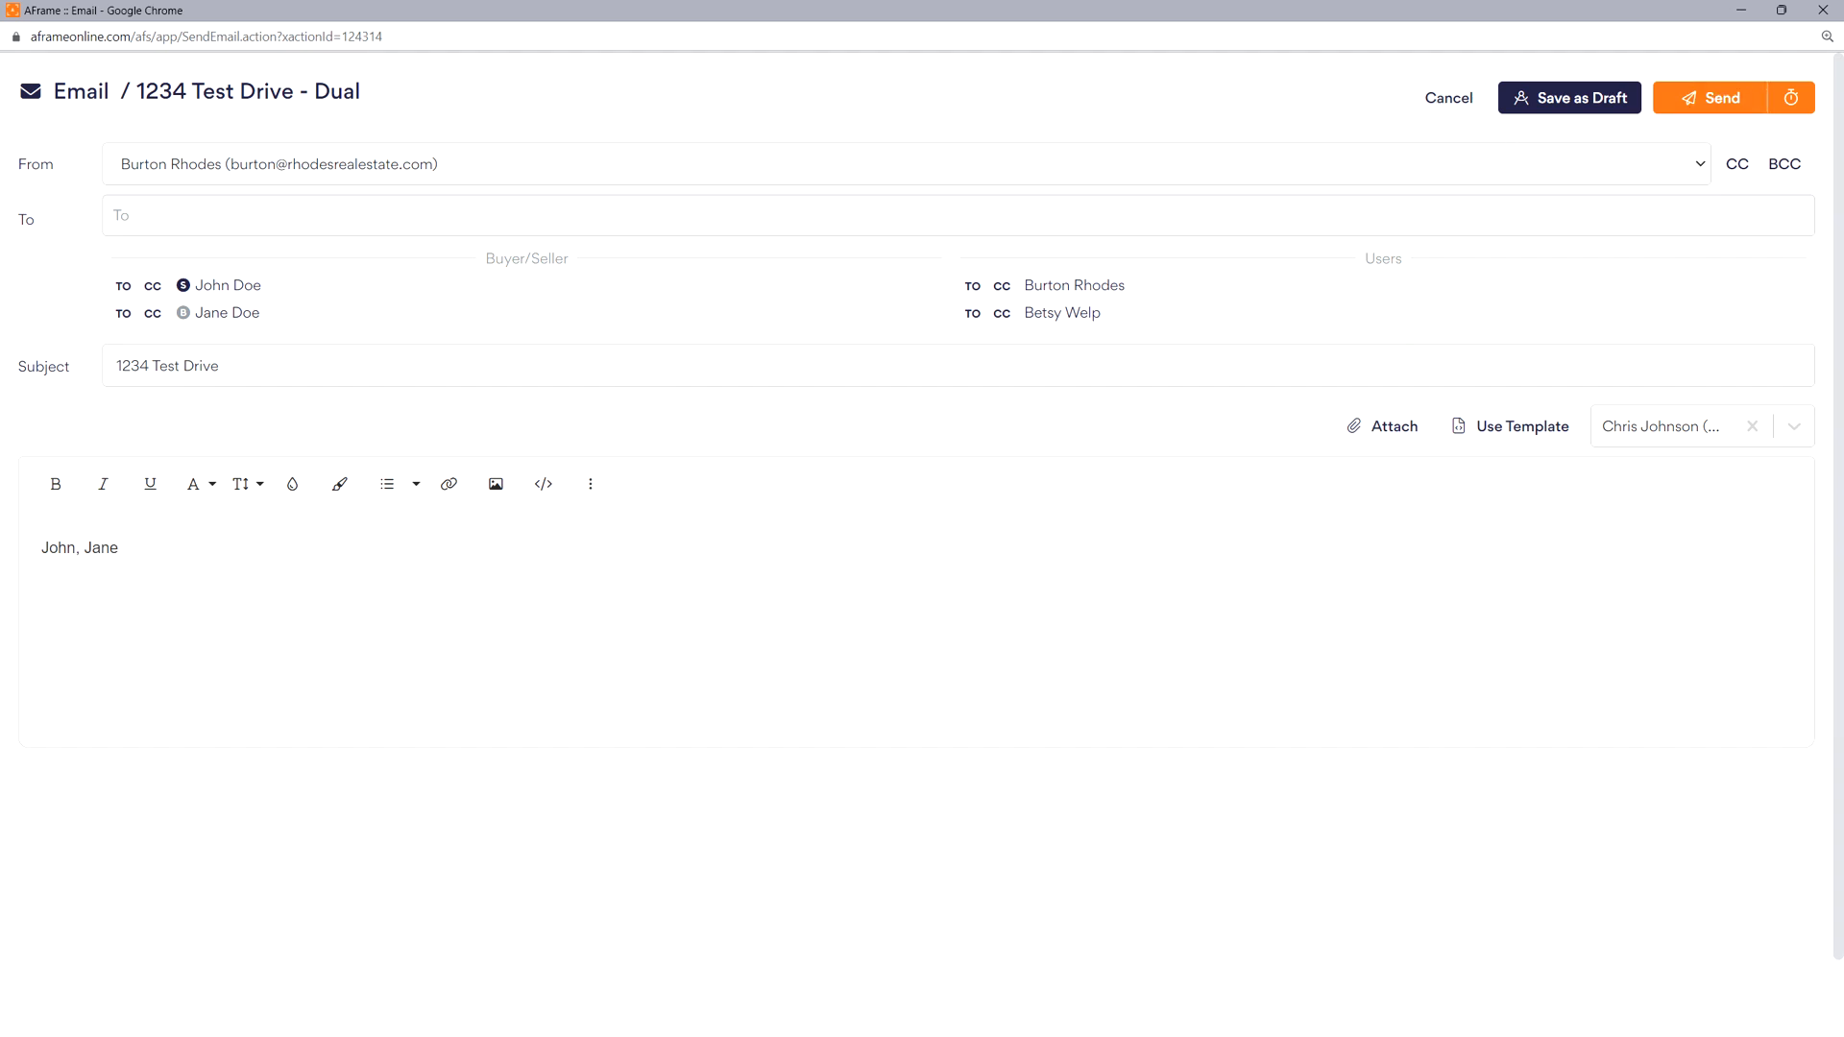
pyautogui.click(1782, 10)
pyautogui.moveTo(889, 128); pyautogui.dragTo(1046, 118)
pyautogui.click(1207, 113)
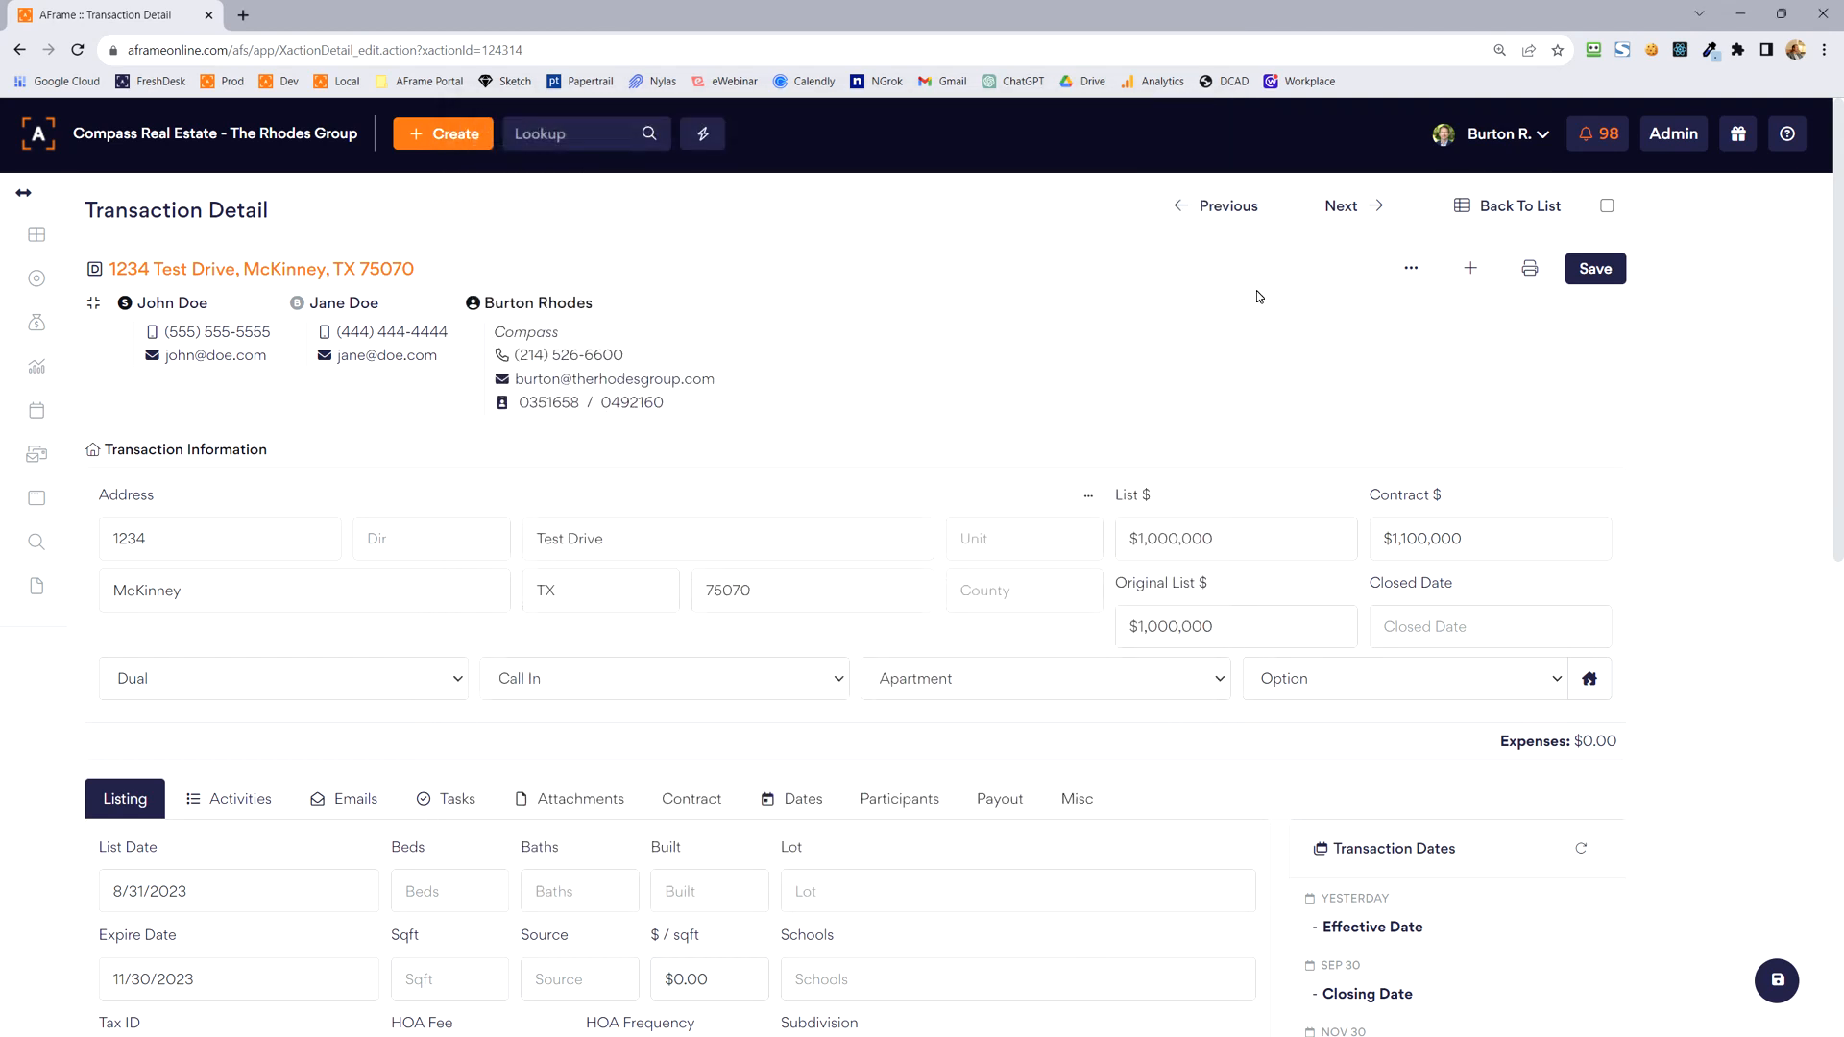